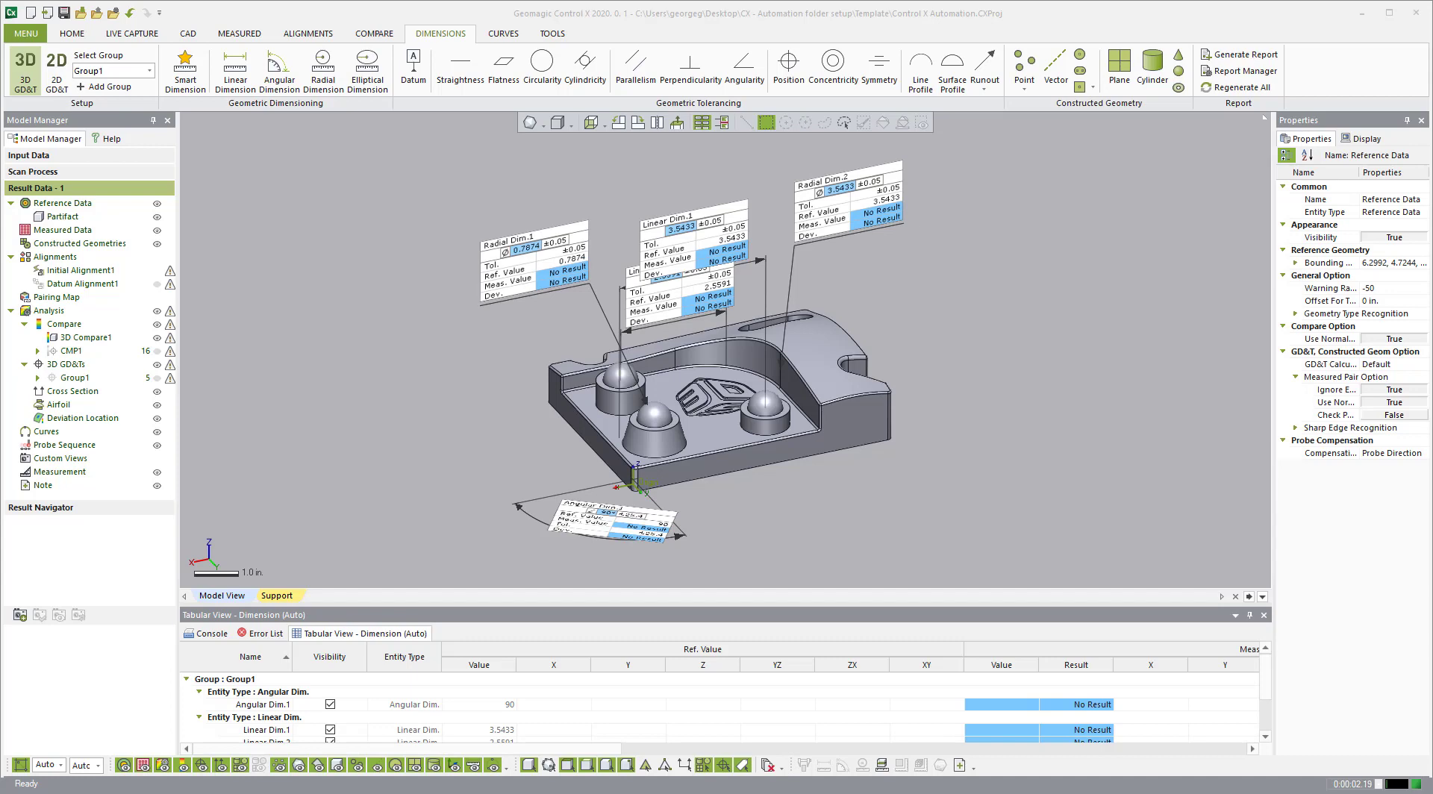
Step: Reposition the Radial Dim.1 and Linear Dim.1 callouts around the template part
right_click_drag(731, 441, 737, 349)
left_click_drag(537, 232, 517, 260)
left_click_drag(674, 218, 681, 195)
left_click_drag(665, 273, 670, 278)
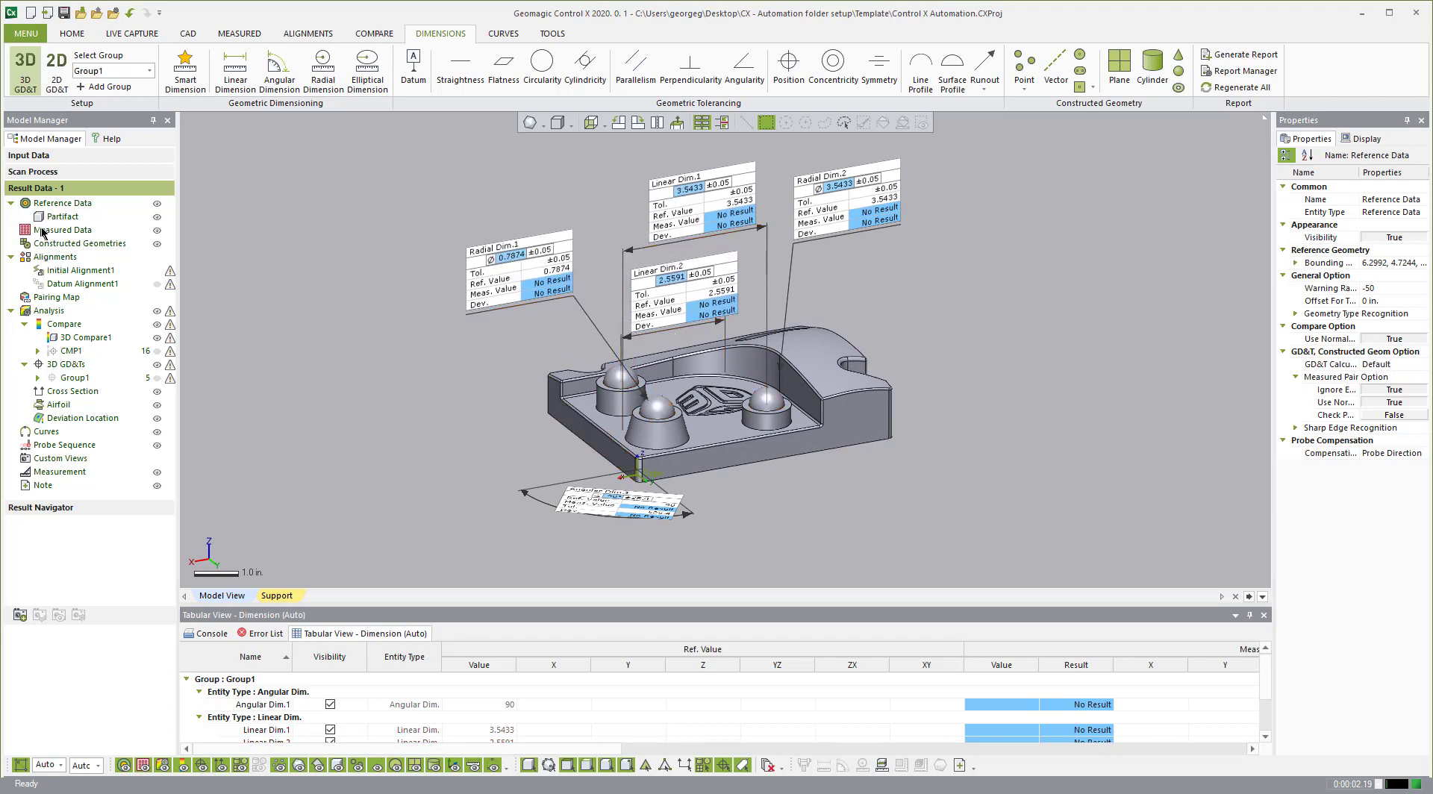
right_click_drag(698, 360, 851, 334)
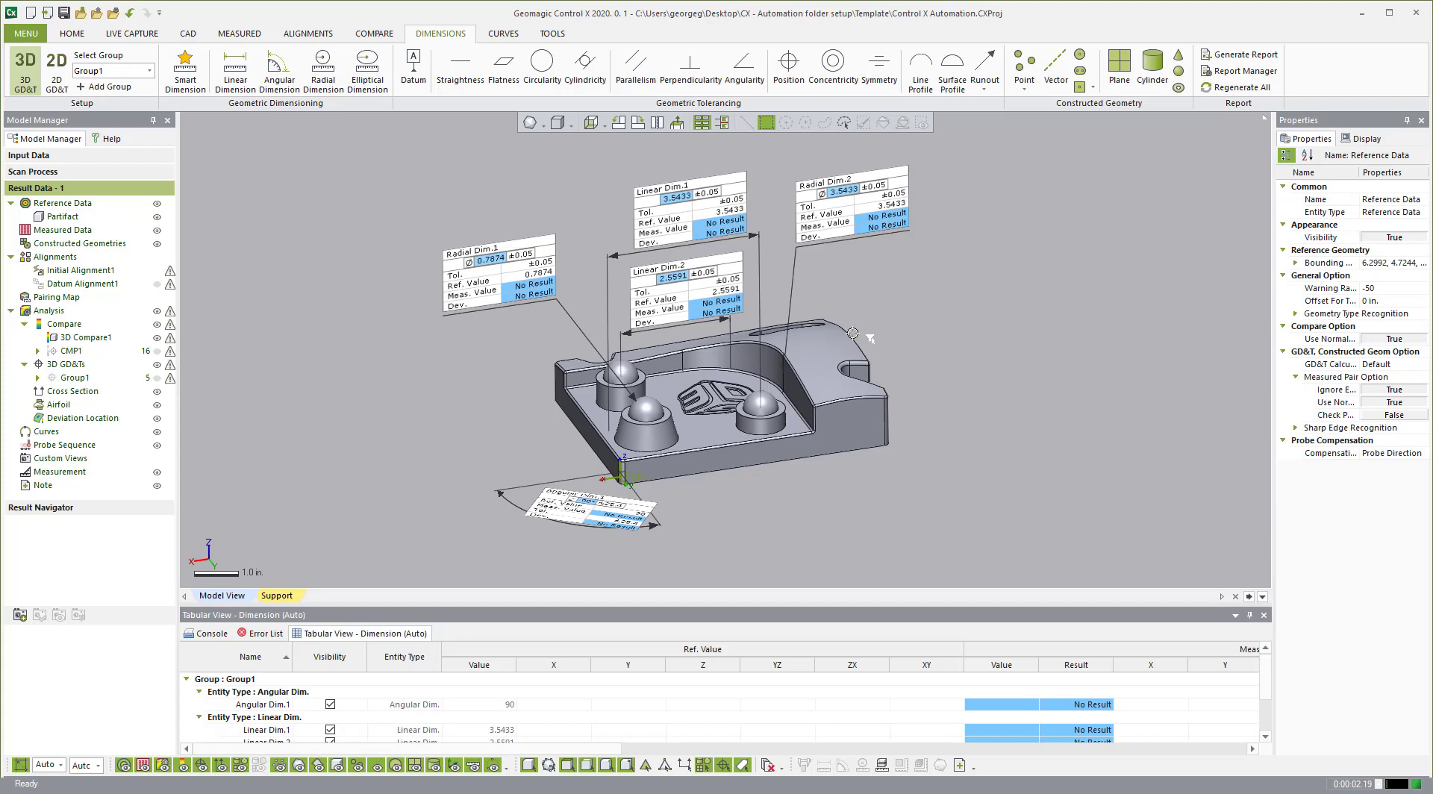
right_click_drag(952, 321, 950, 328)
right_click_drag(789, 395, 794, 406)
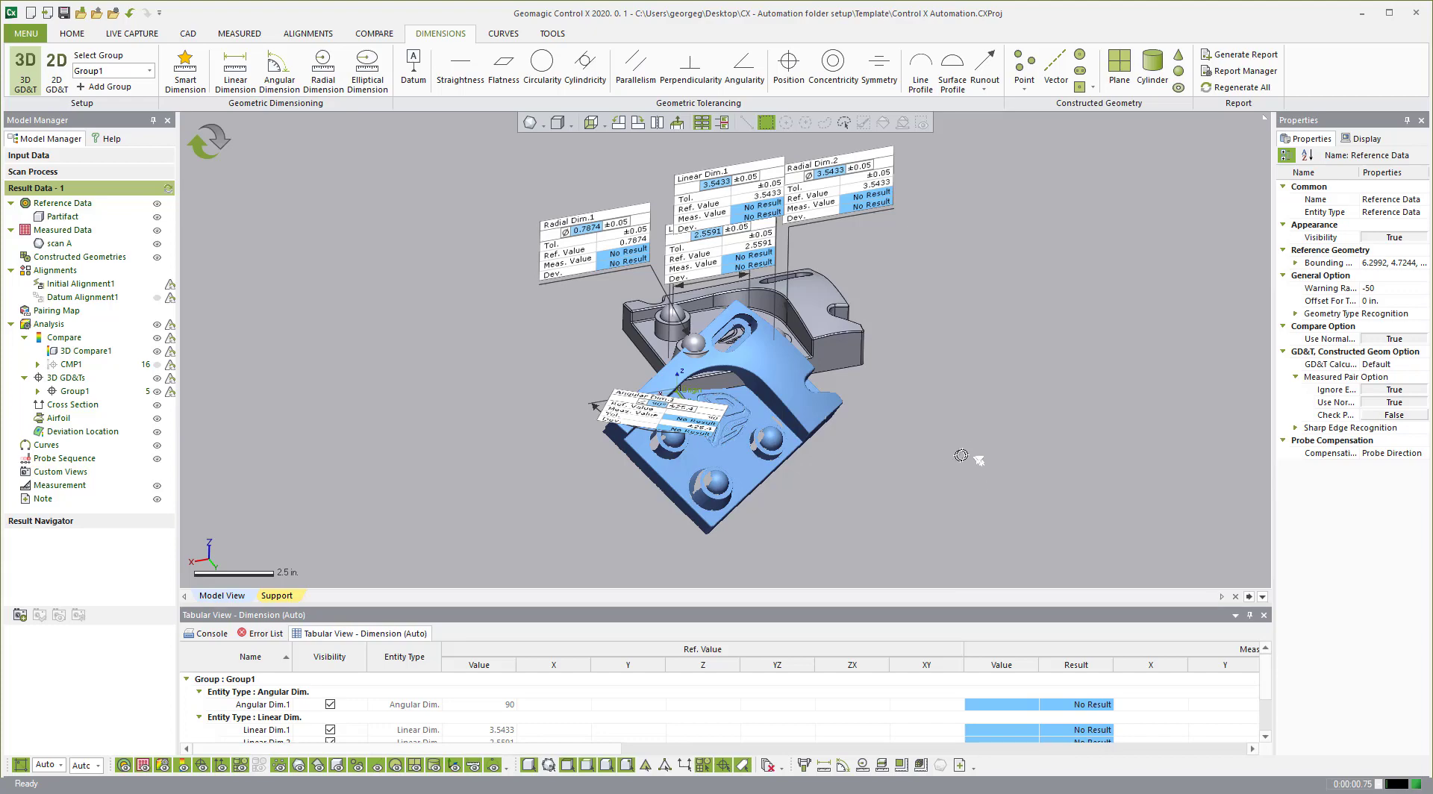
Step: Regenerate All to align and compare scan A, then hide the scan to see the deviation map
right_click_drag(975, 428, 842, 345)
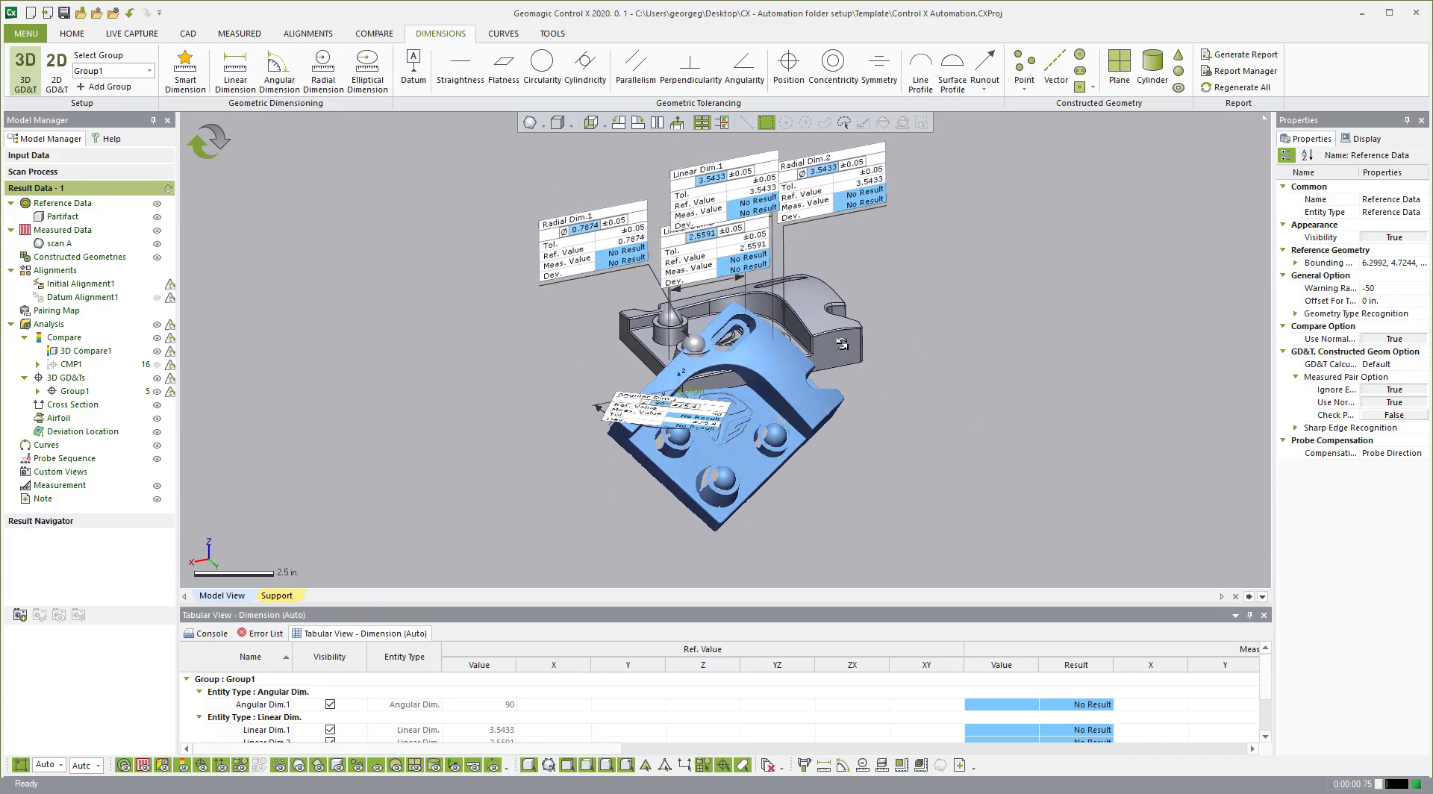
left_click(221, 147)
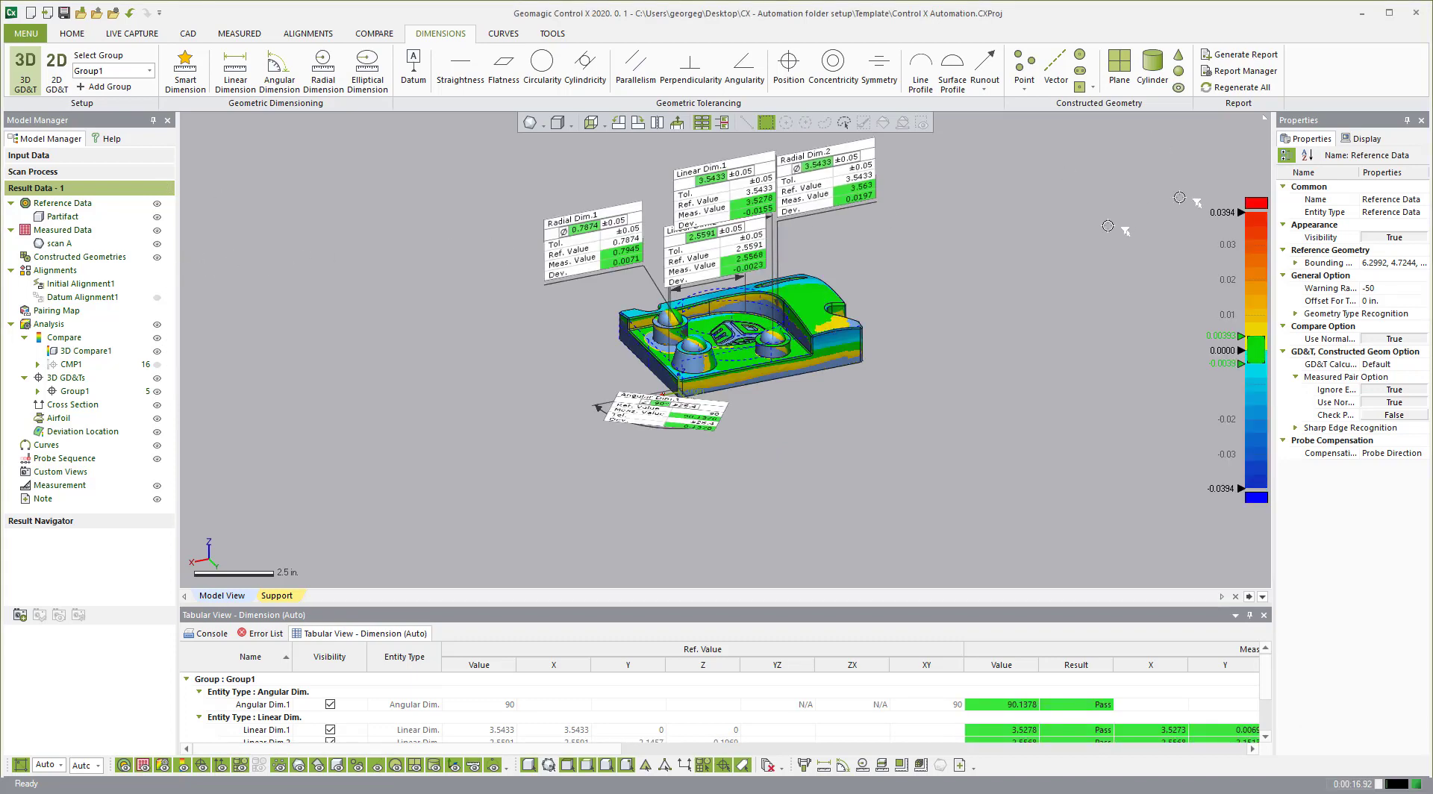
left_click(157, 244)
scroll(745, 320, "up", 5)
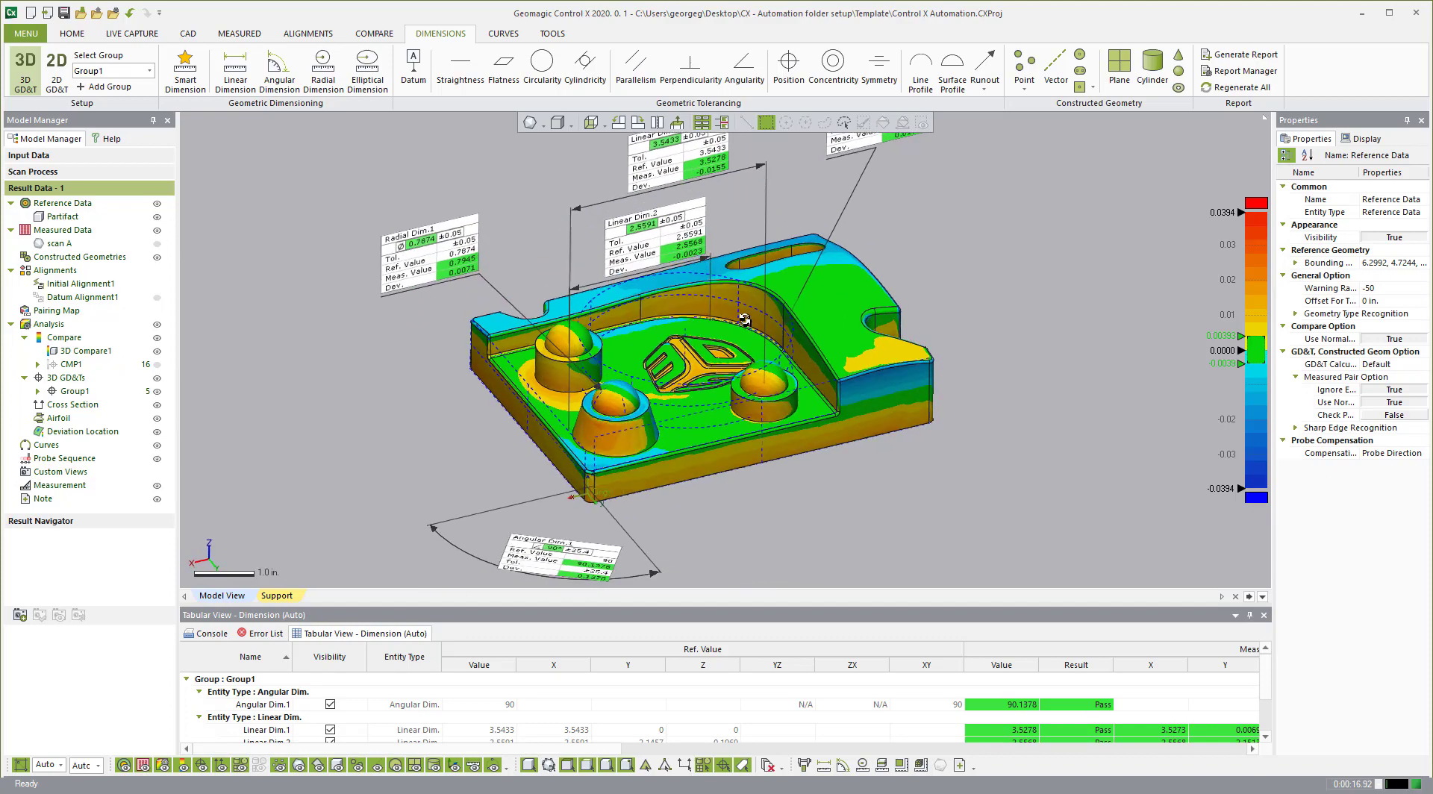
right_click_drag(608, 383, 672, 407)
scroll(742, 378, "down", 2)
right_click_drag(741, 379, 750, 358)
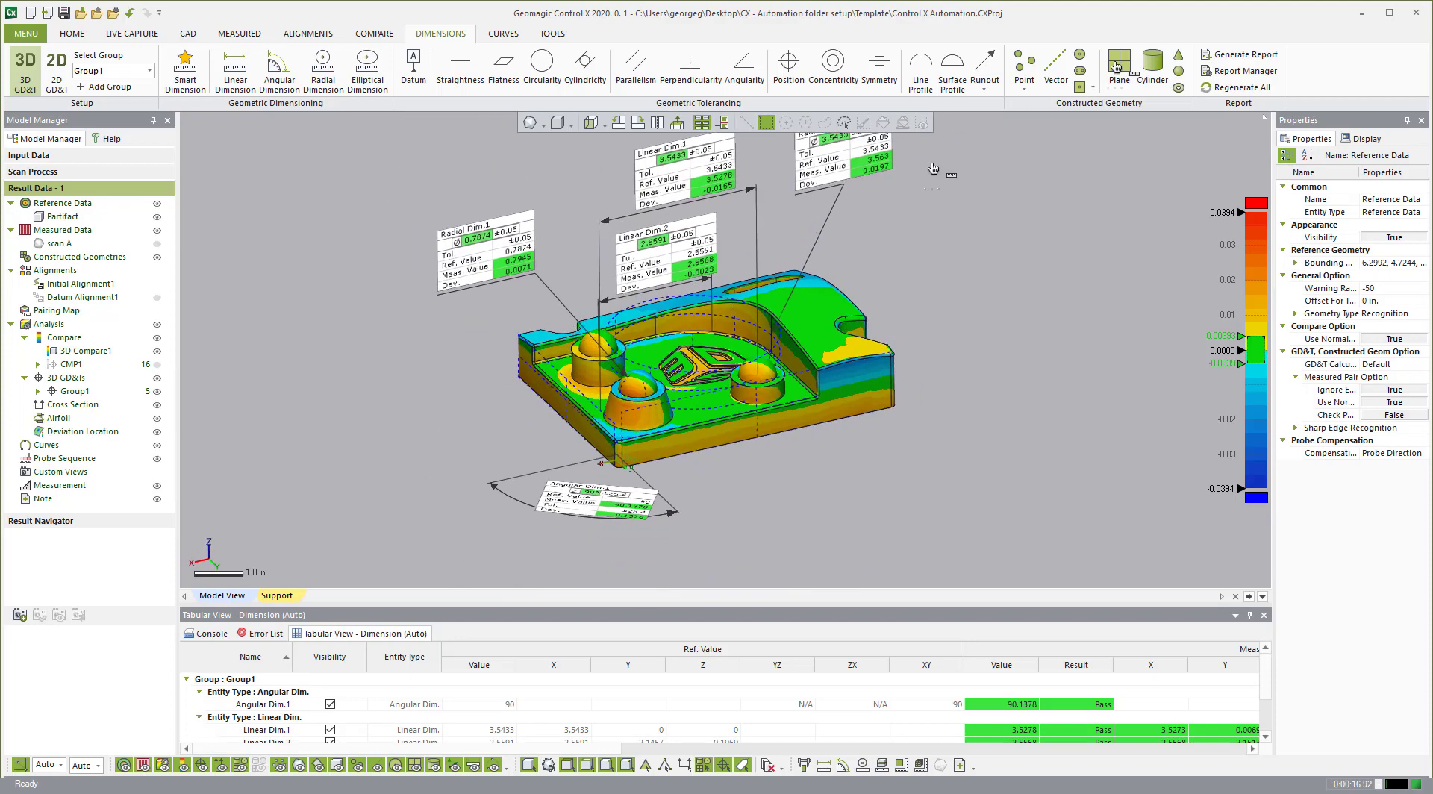
Step: Dismiss the Generate Report dialog and open the context menu of Result Data - 1
left_click(1234, 56)
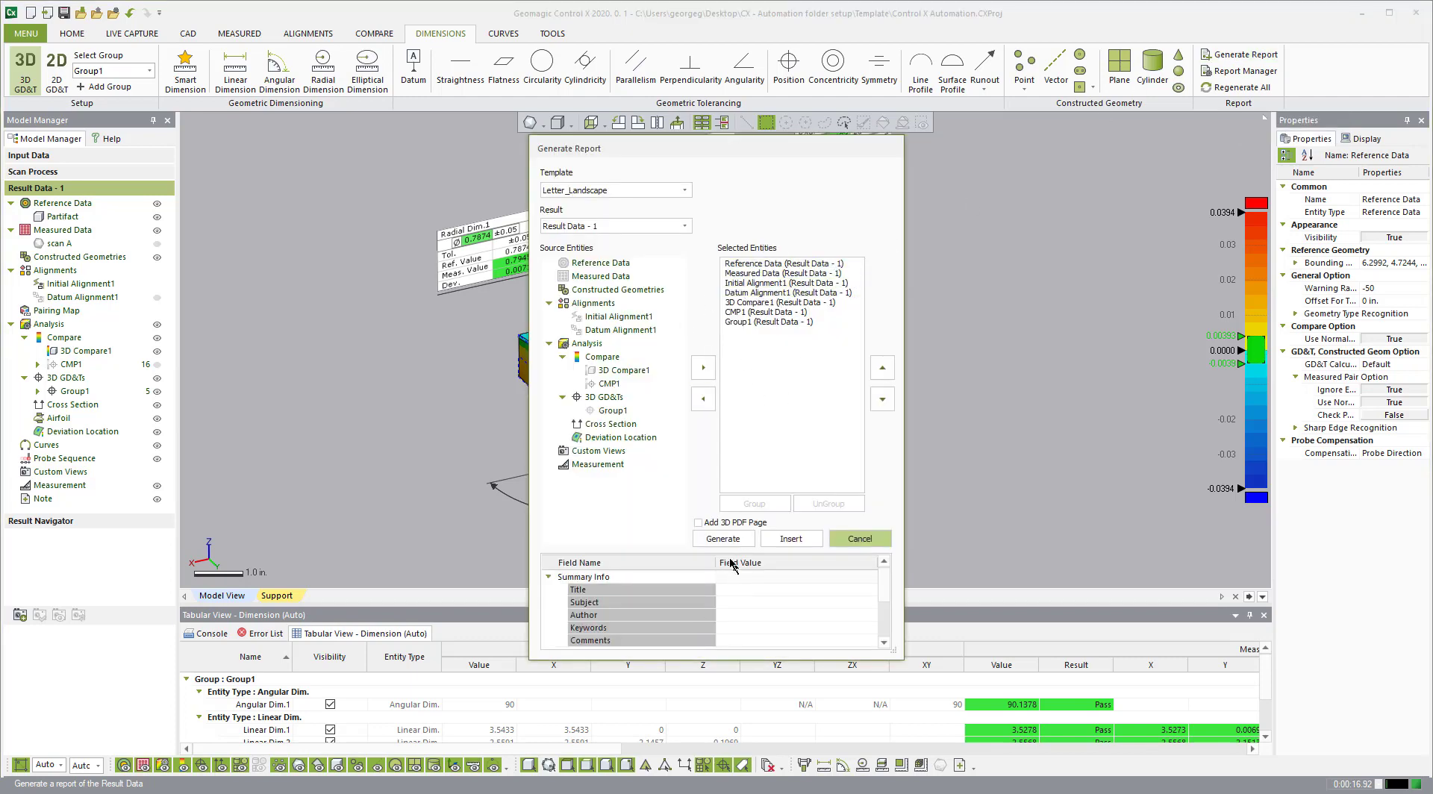
left_click(859, 539)
right_click_drag(754, 359, 720, 335)
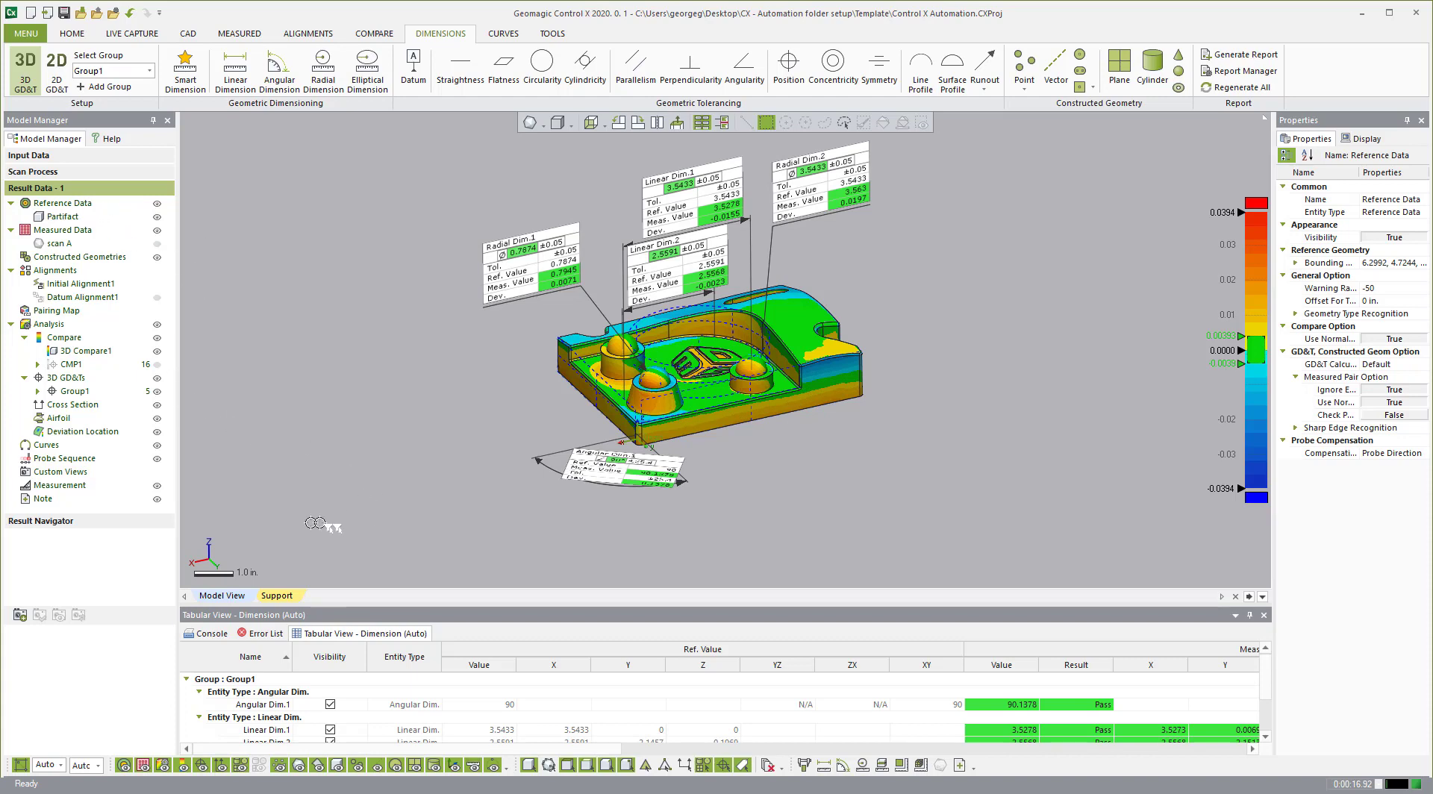
right_click(91, 193)
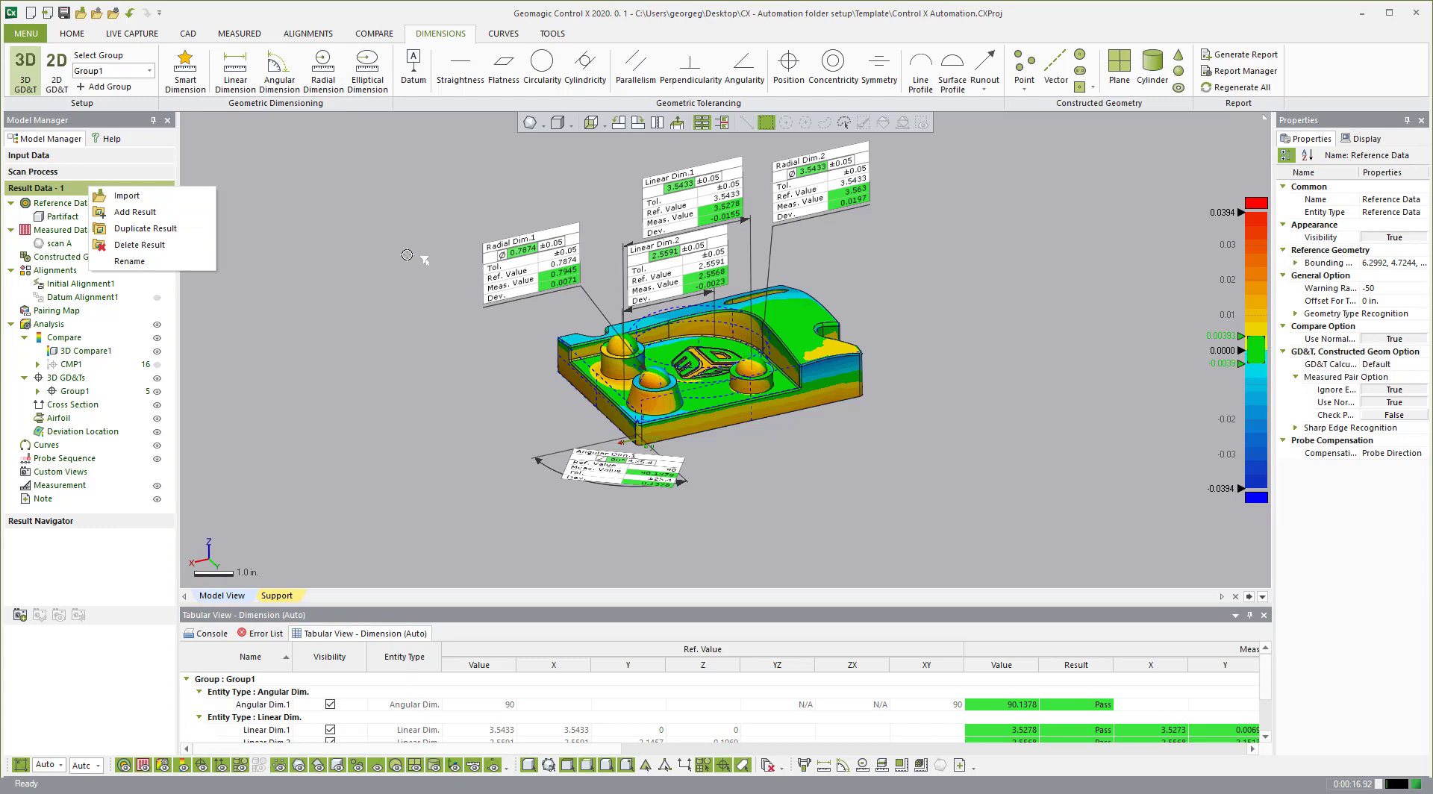
Step: Duplicate Result Data - 1 into Result Data - 2, cancelling the import prompt
left_click(127, 233)
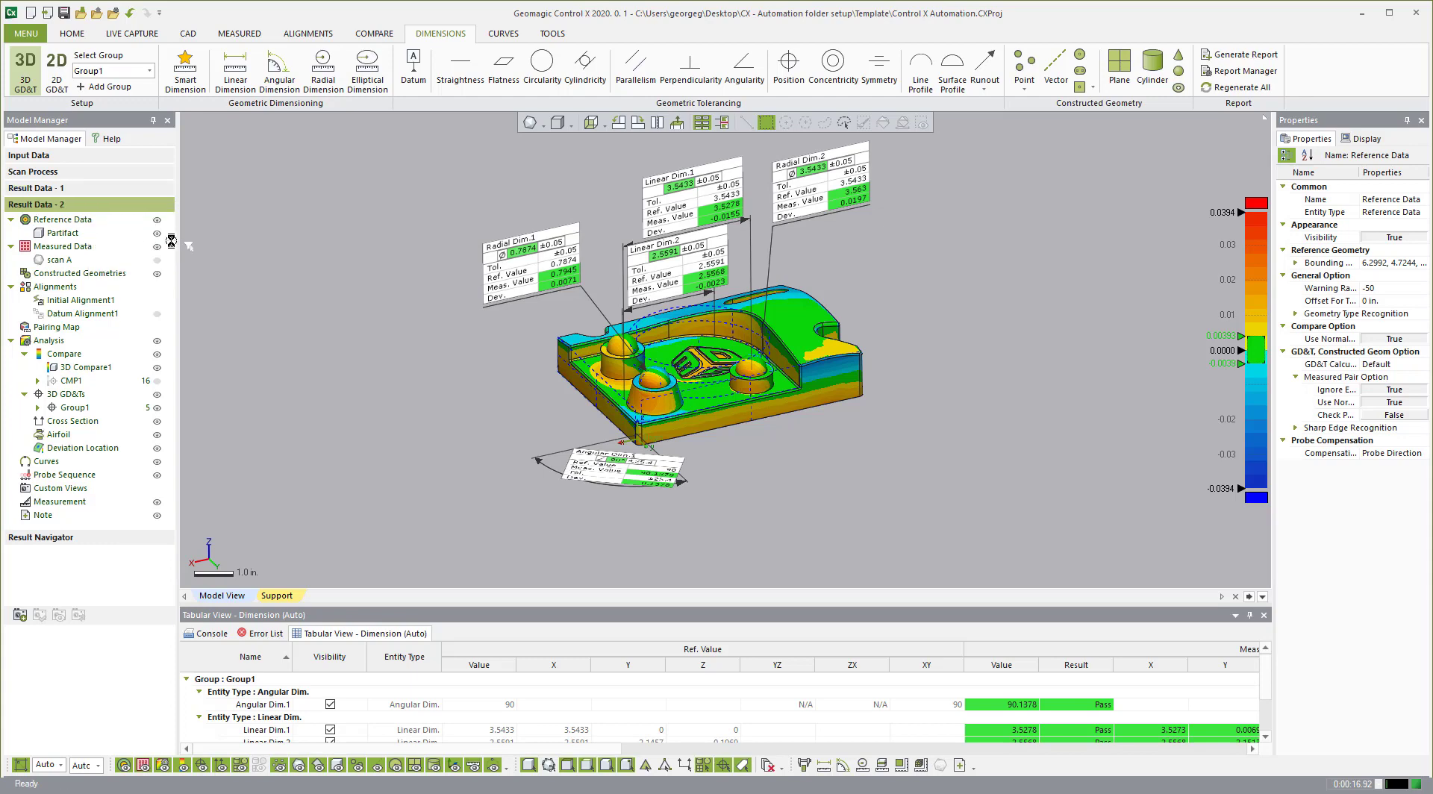
right_click(64, 209)
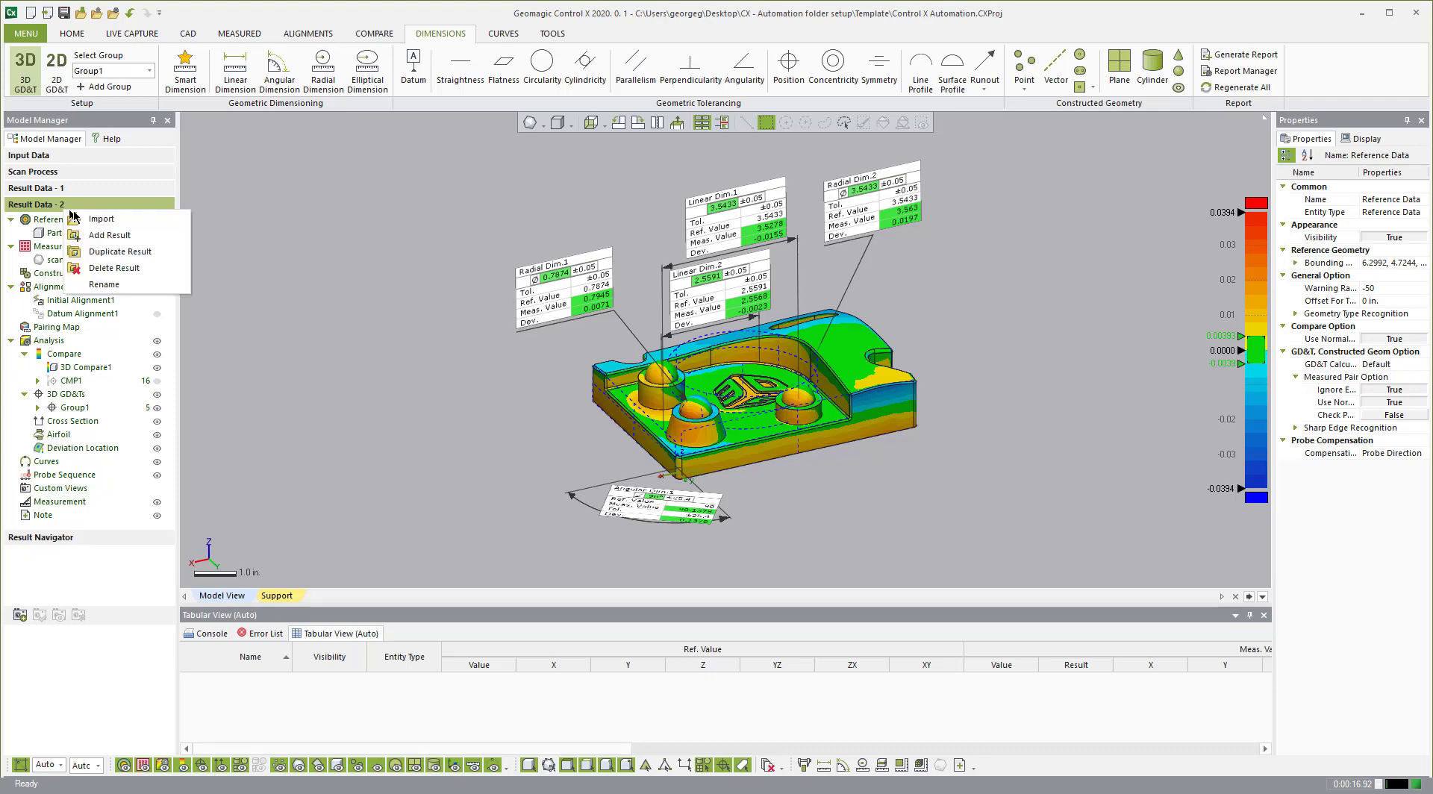
left_click(218, 242)
key("ctrl+i")
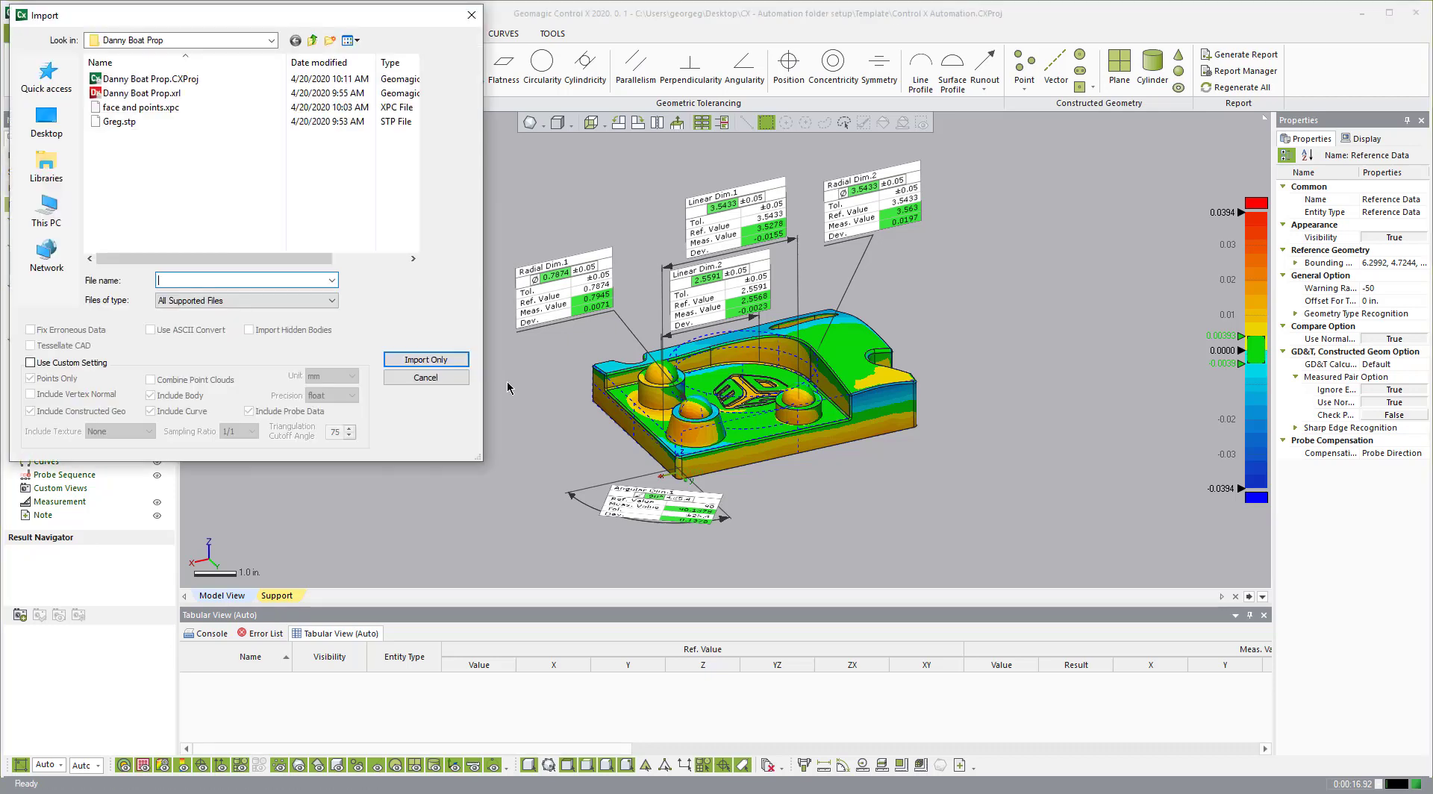
left_click(401, 377)
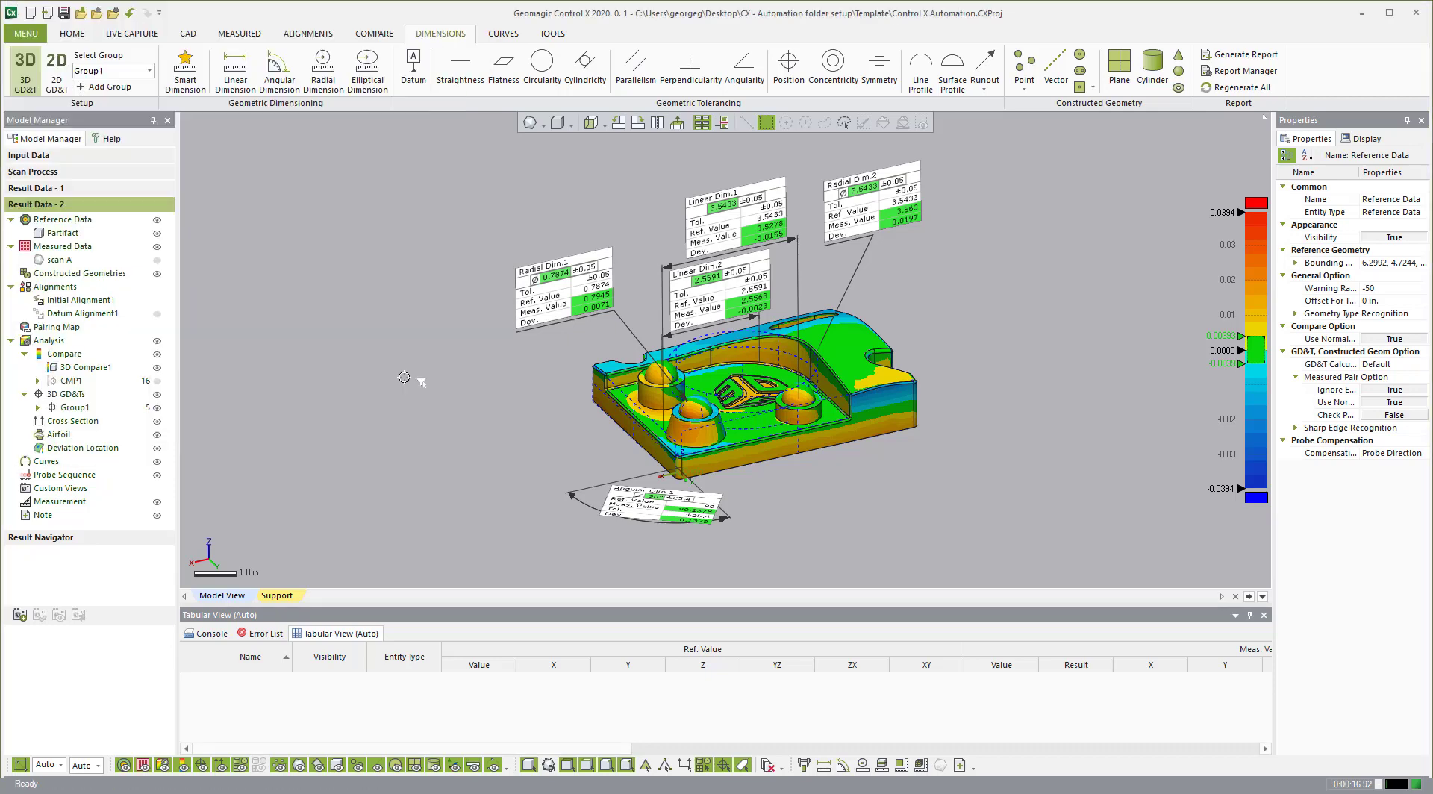
Step: Delete scan A from Result Data - 2 and confirm with Yes
left_click(63, 260)
right_click(63, 261)
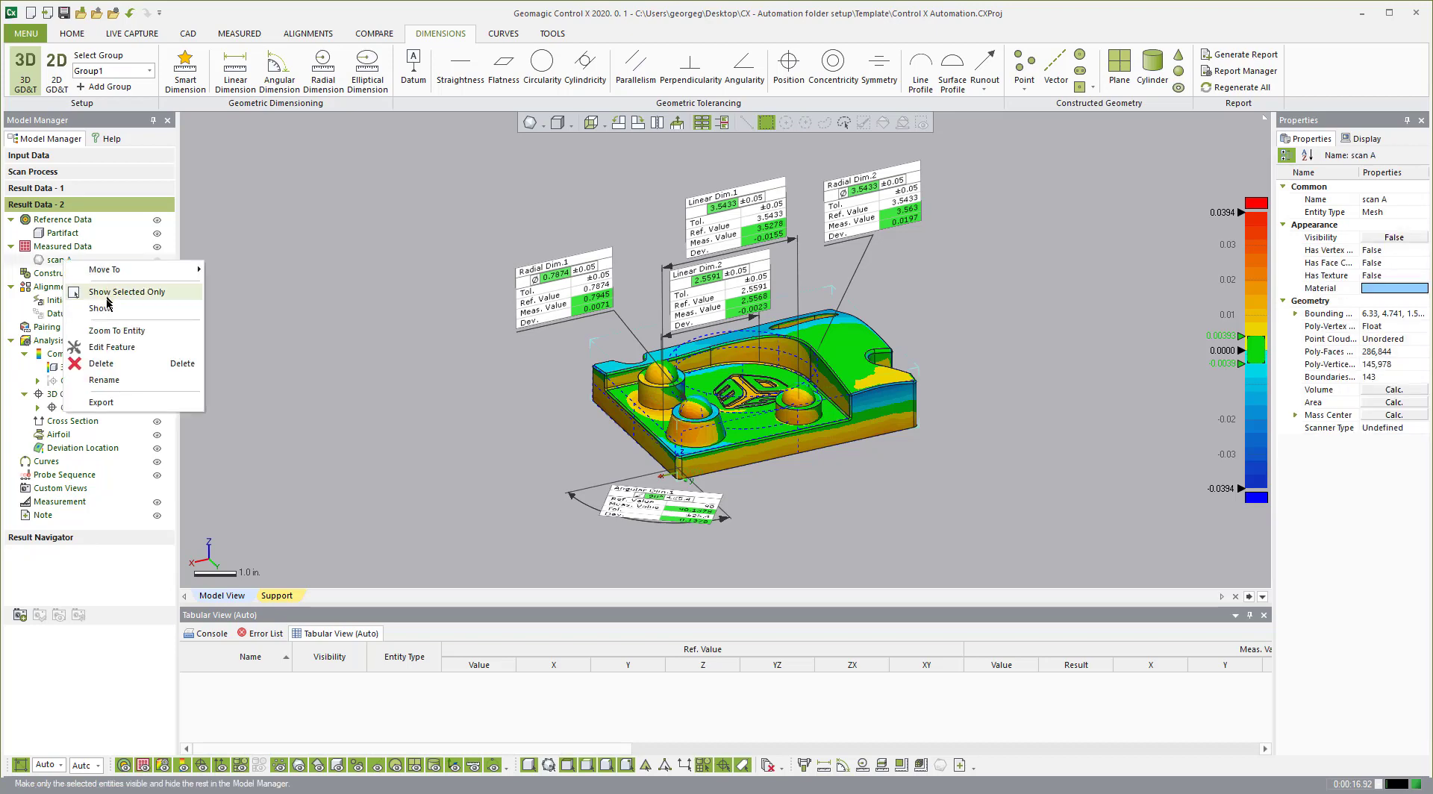
left_click(108, 362)
left_click(675, 468)
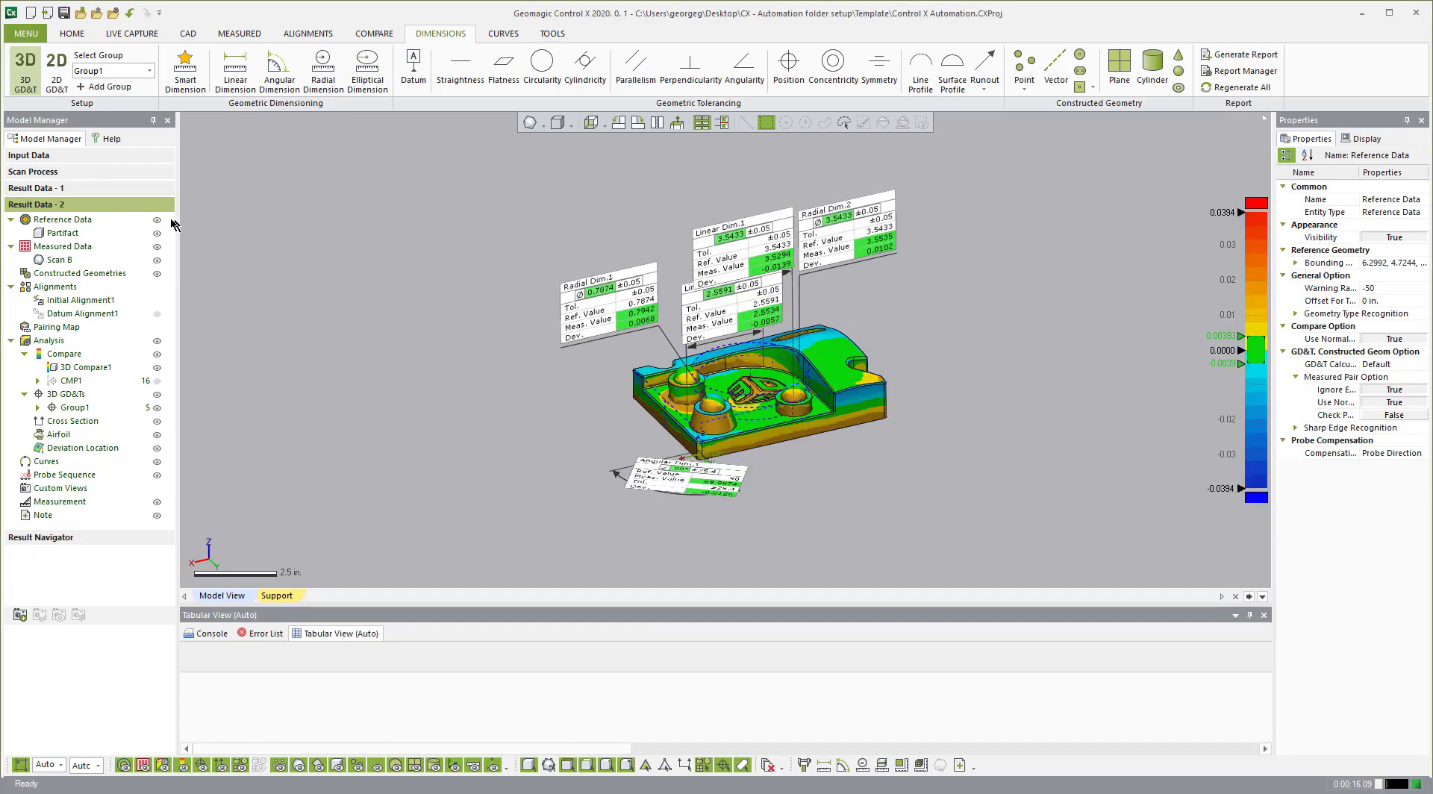
Step: Select Result Data - 1 and open Result Navigator from the TOOLS tab
scroll(743, 360, "up", 2)
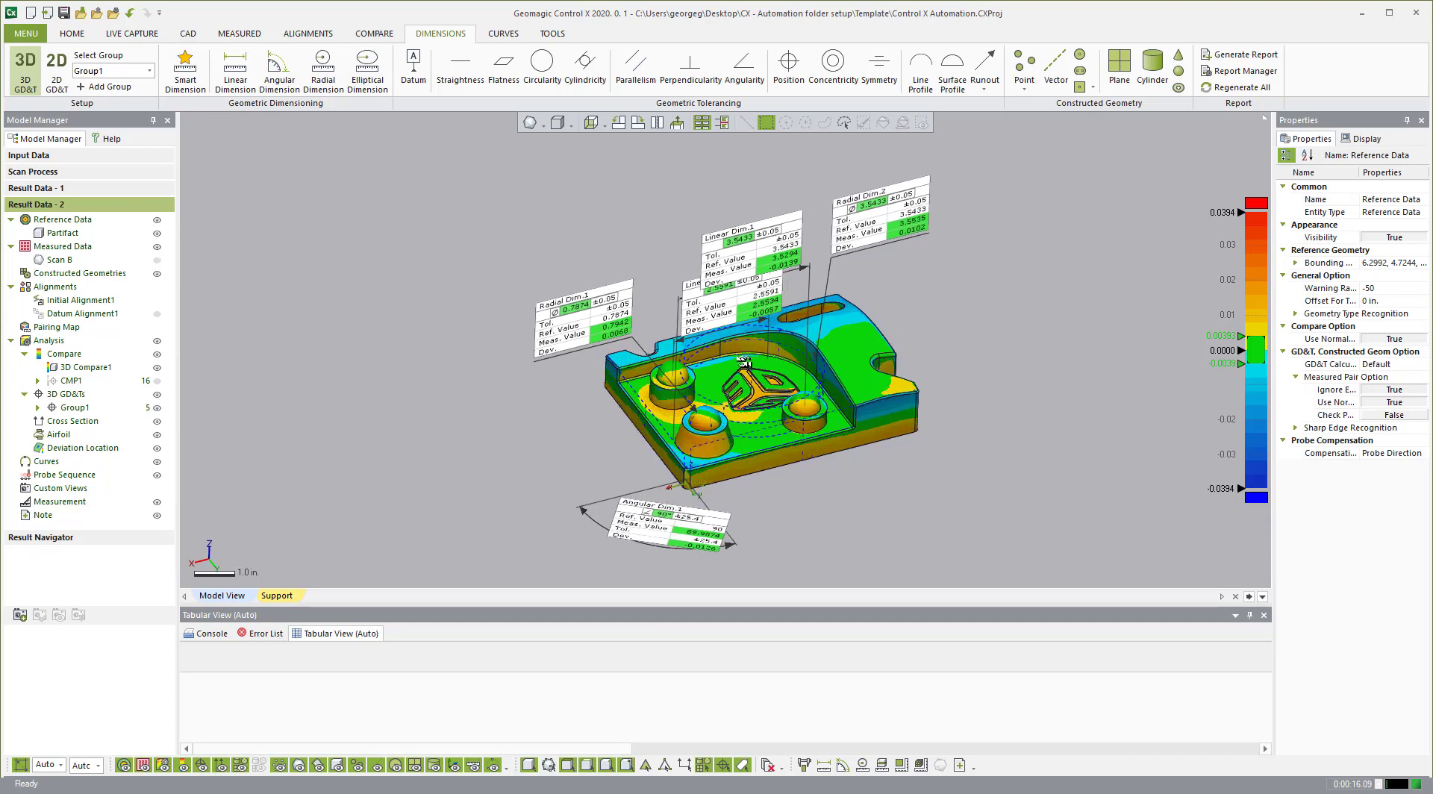
scroll(744, 363, "up", 2)
right_click_drag(744, 363, 738, 336)
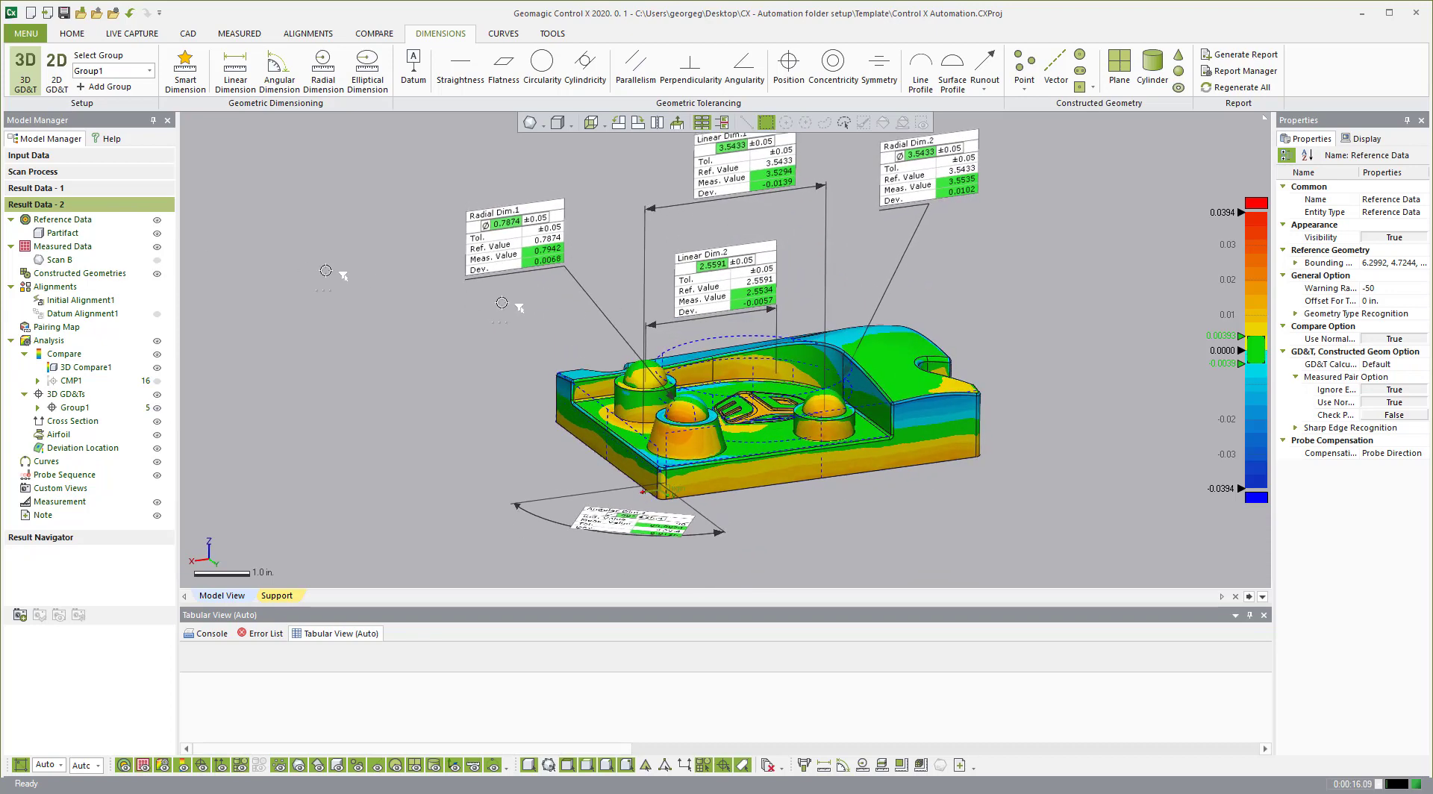
left_click(94, 196)
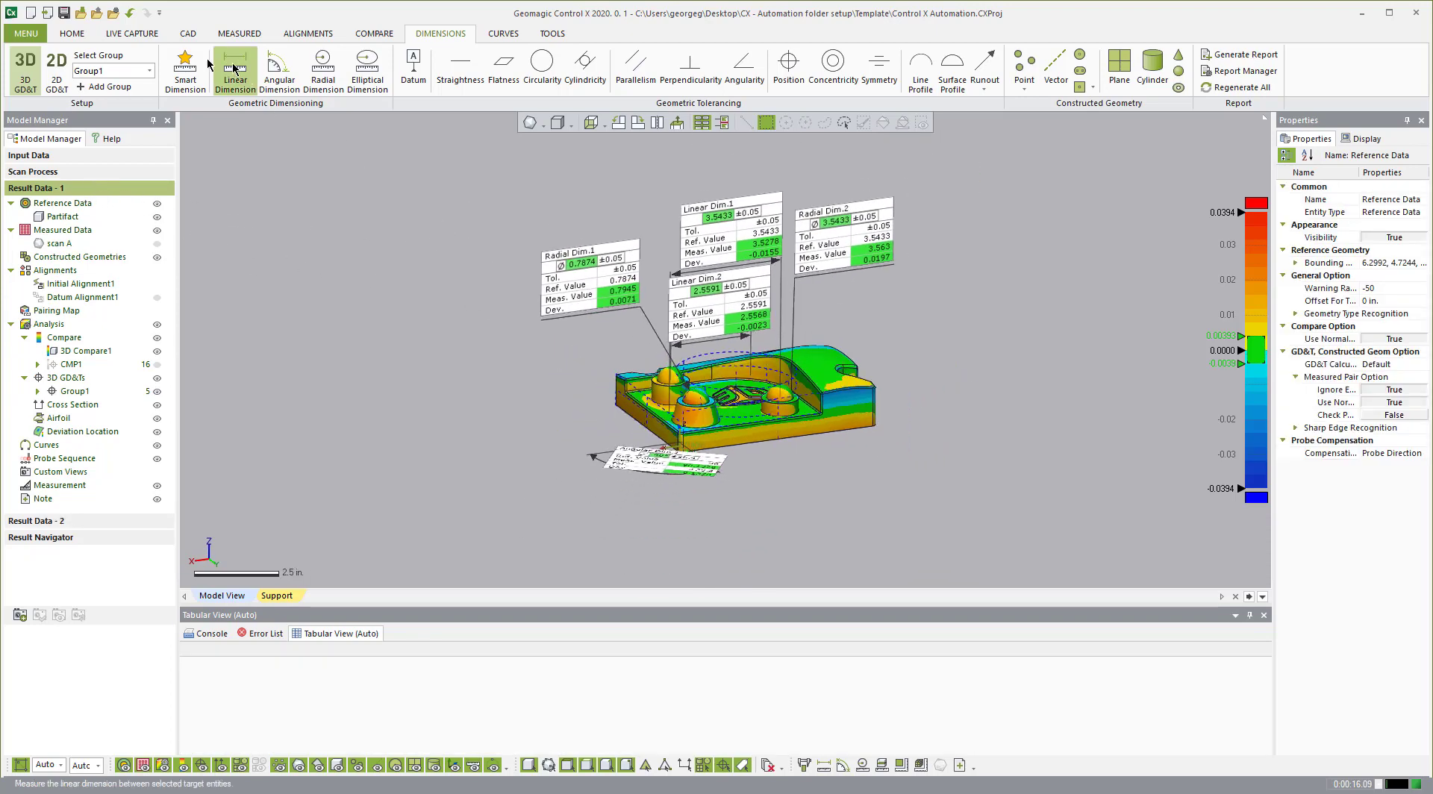
left_click(72, 34)
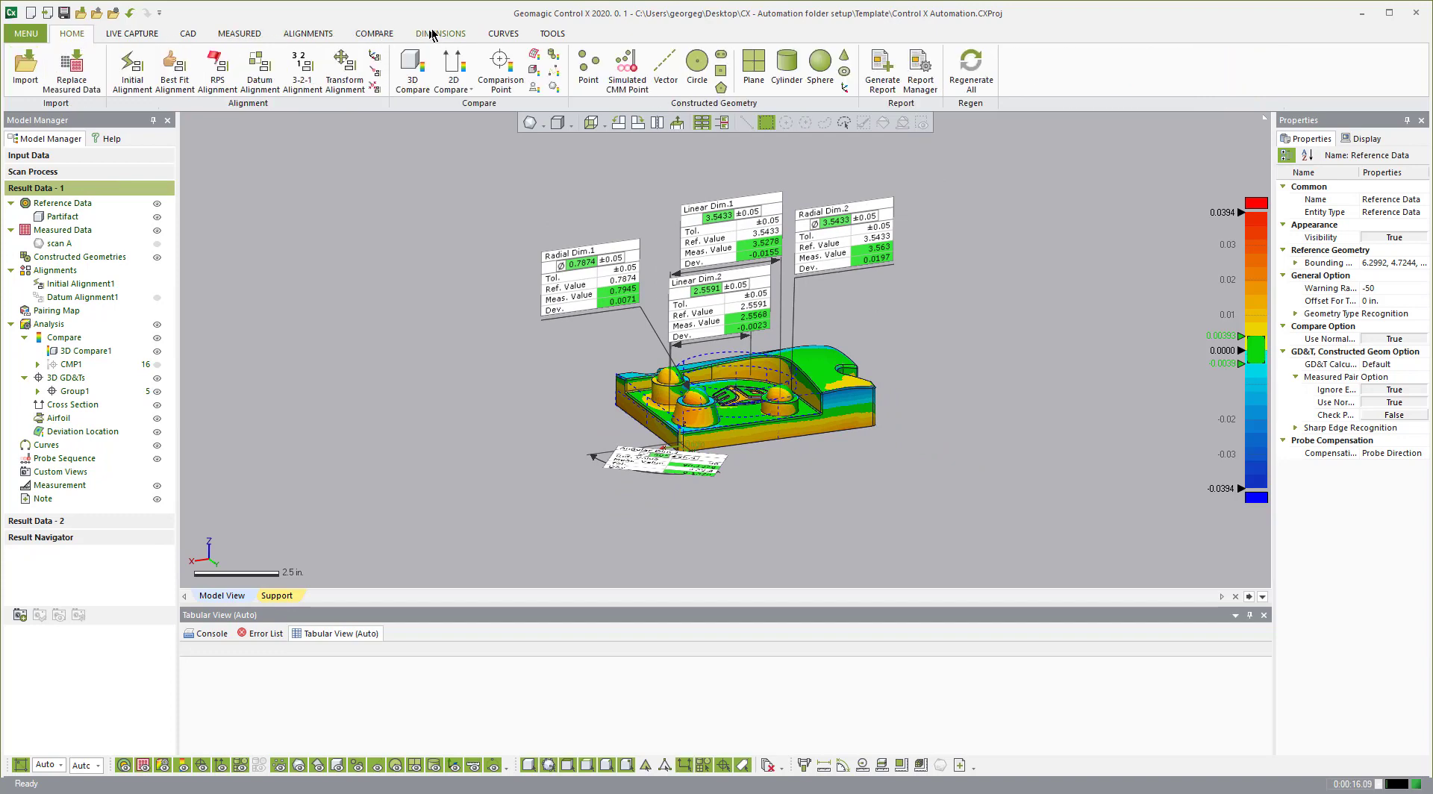
left_click(552, 34)
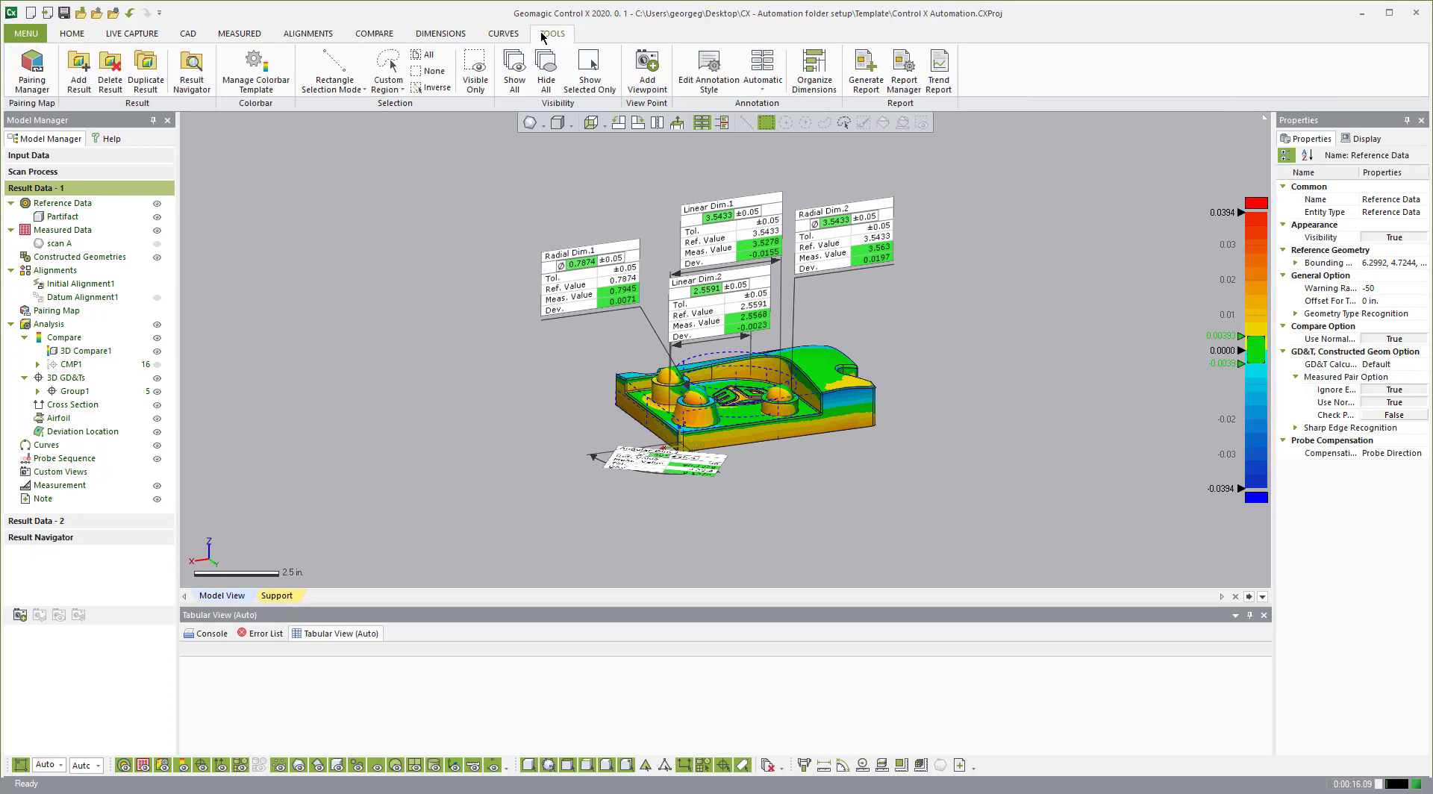
left_click(206, 67)
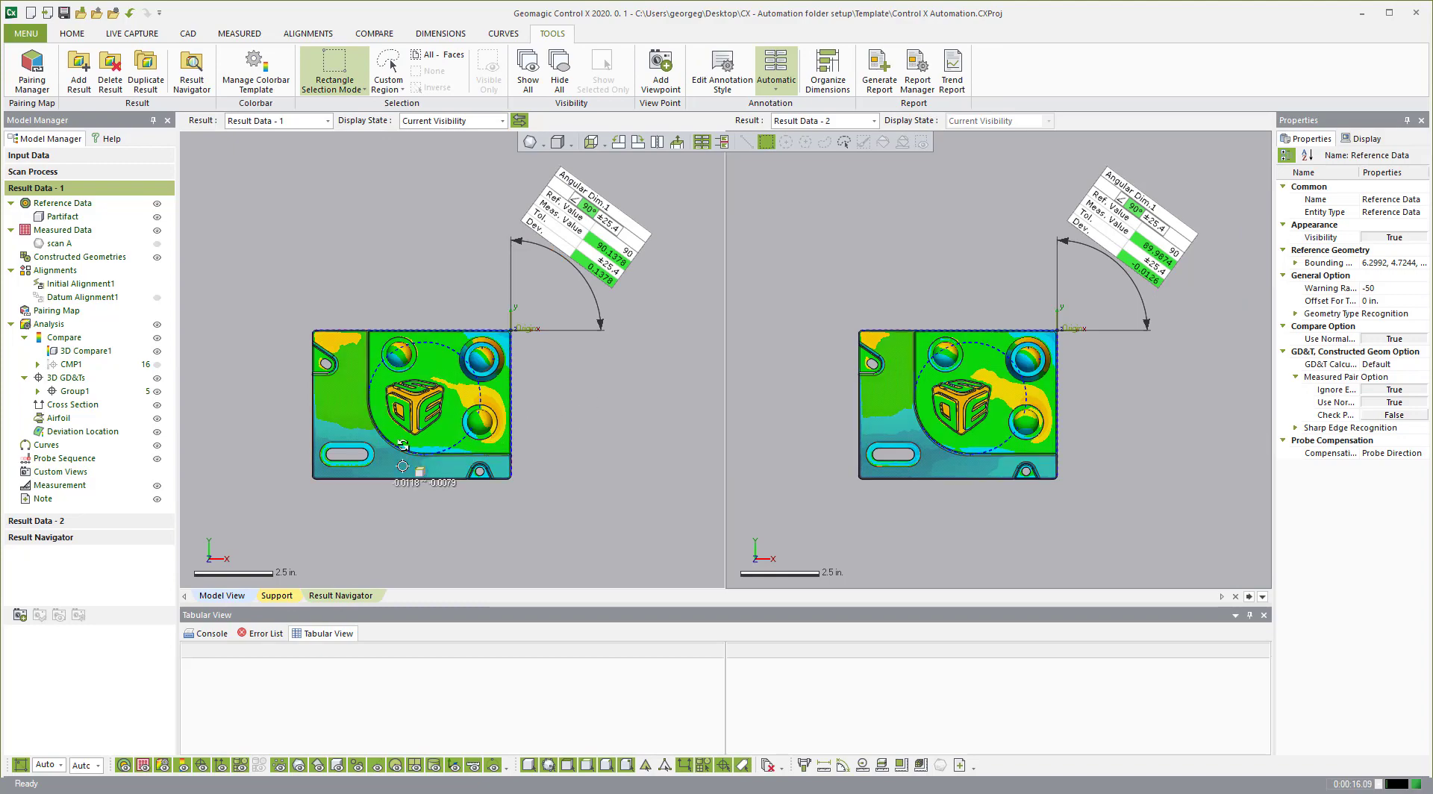
right_click_drag(396, 425, 373, 336)
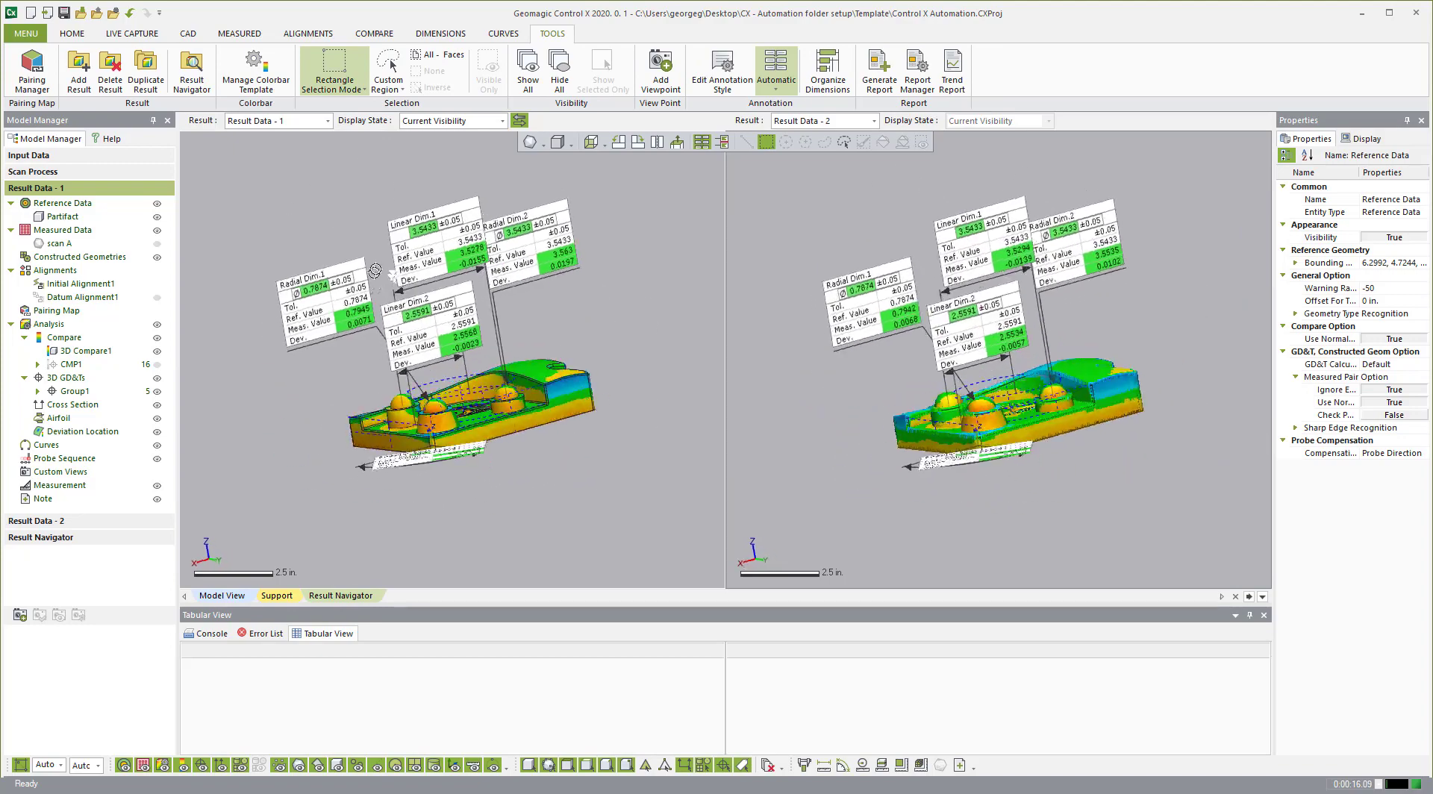
left_click(790, 122)
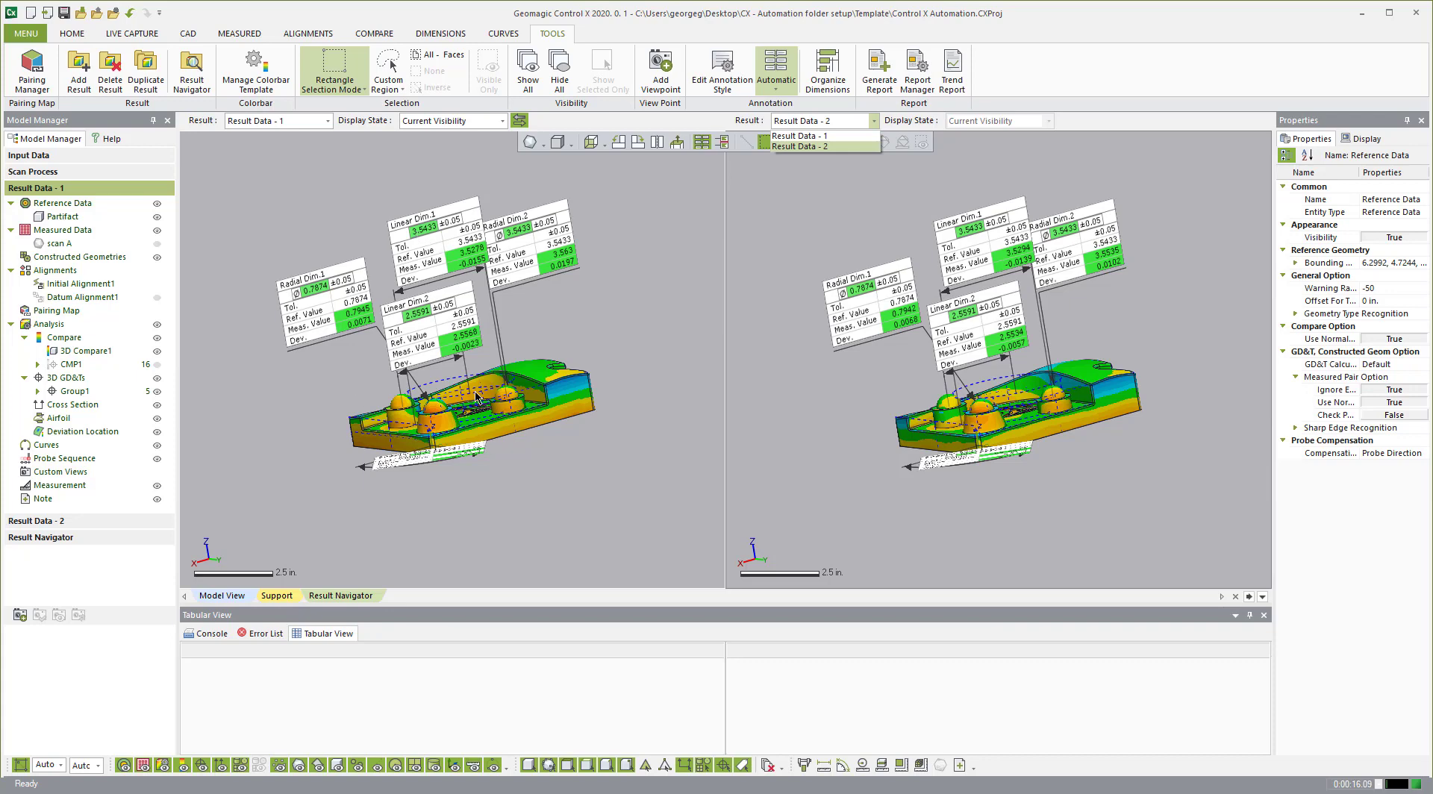
left_click(876, 109)
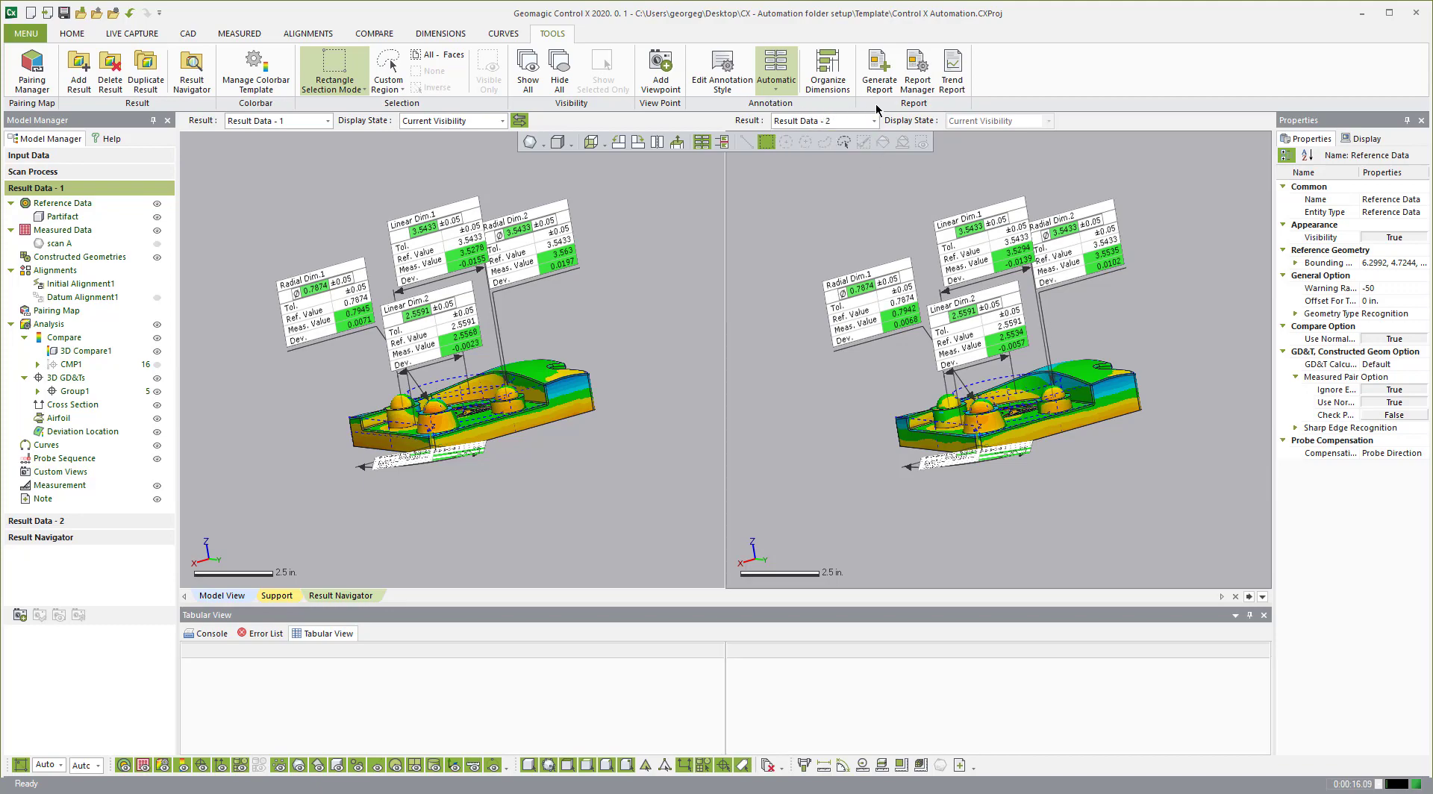
mouse_move(586, 317)
right_mouse_down()
mouse_move(574, 389)
mouse_move(516, 322)
right_mouse_up()
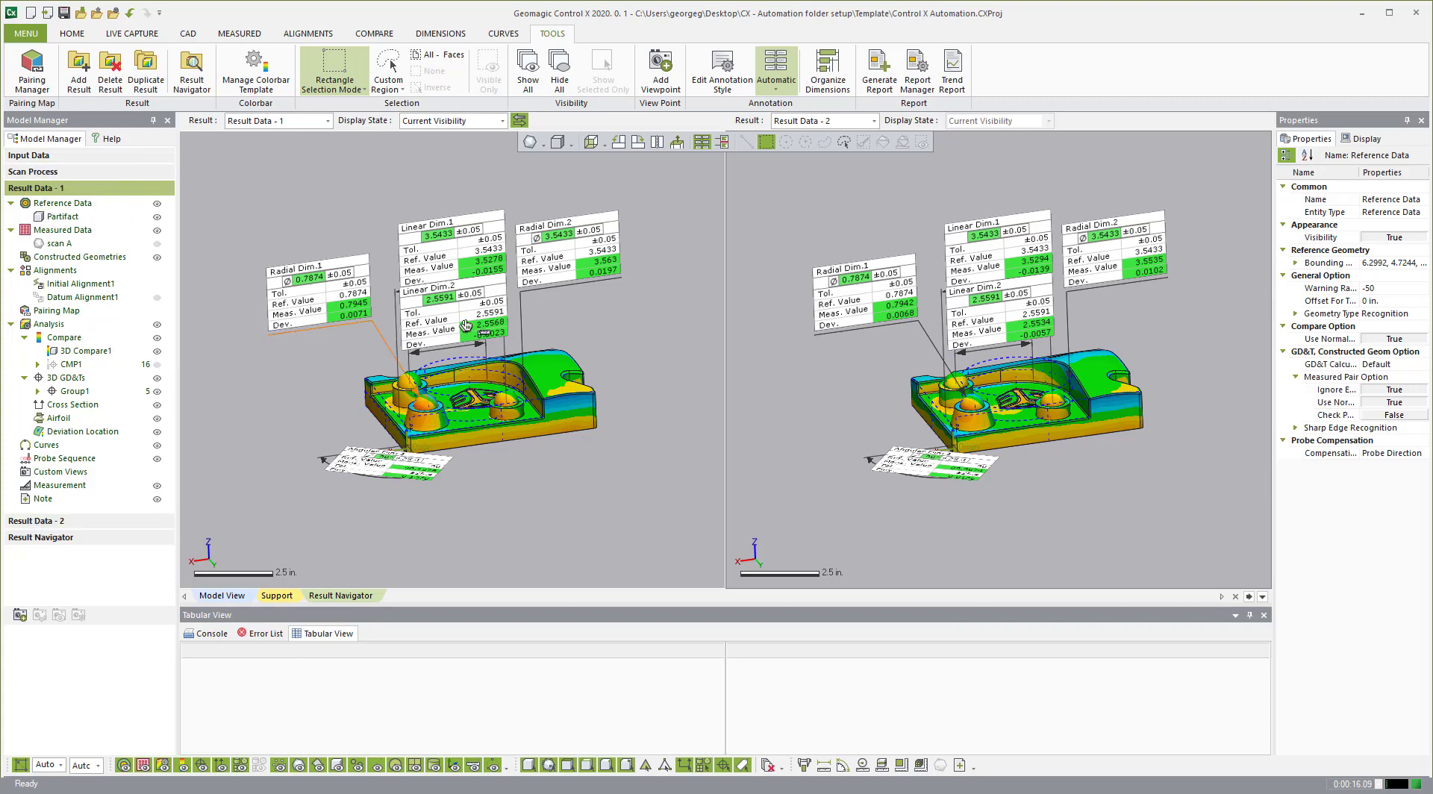
mouse_move(466, 367)
right_mouse_down()
mouse_move(465, 390)
mouse_move(471, 371)
right_mouse_up()
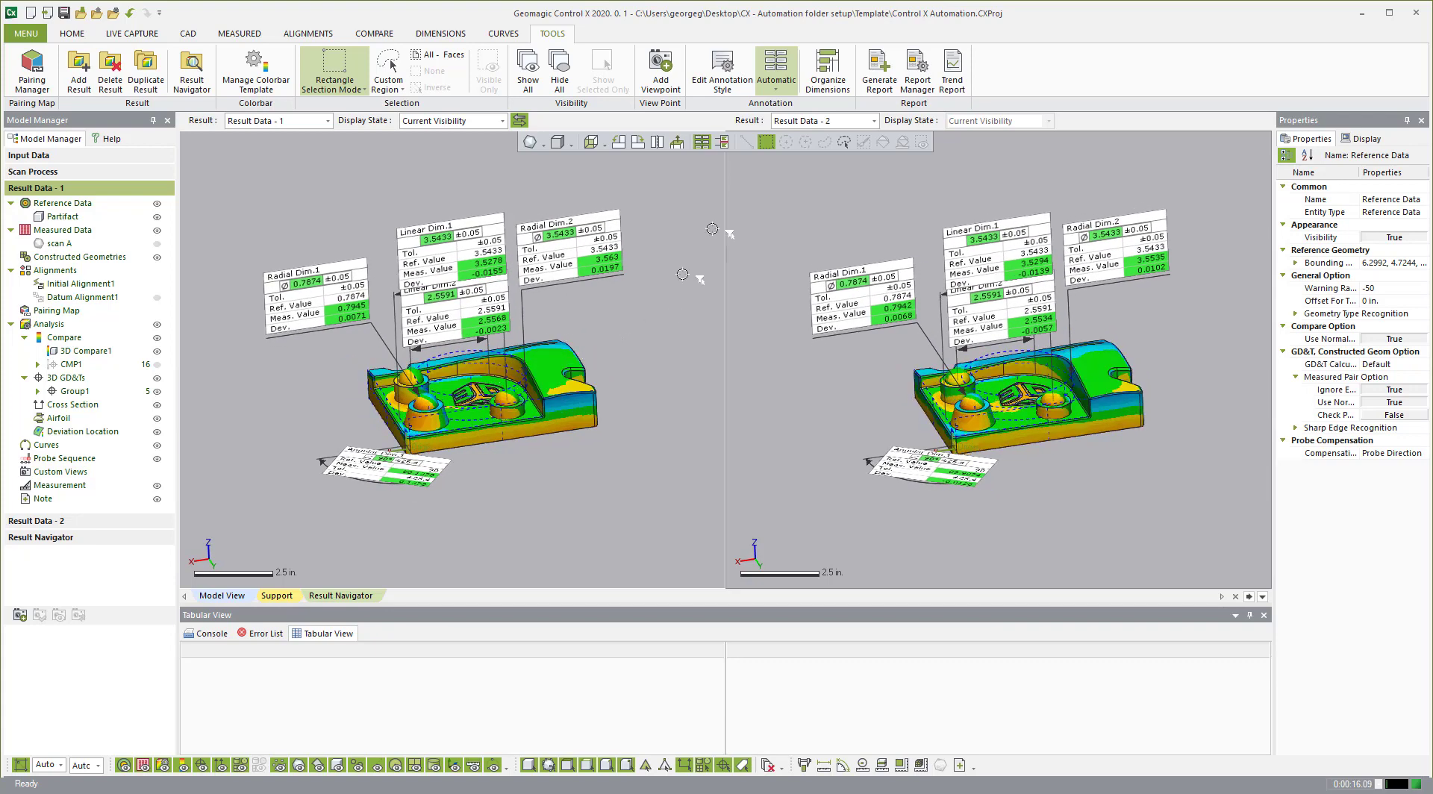
Step: Open Generate Report and set the report's result to Result Data - 2
left_click(881, 68)
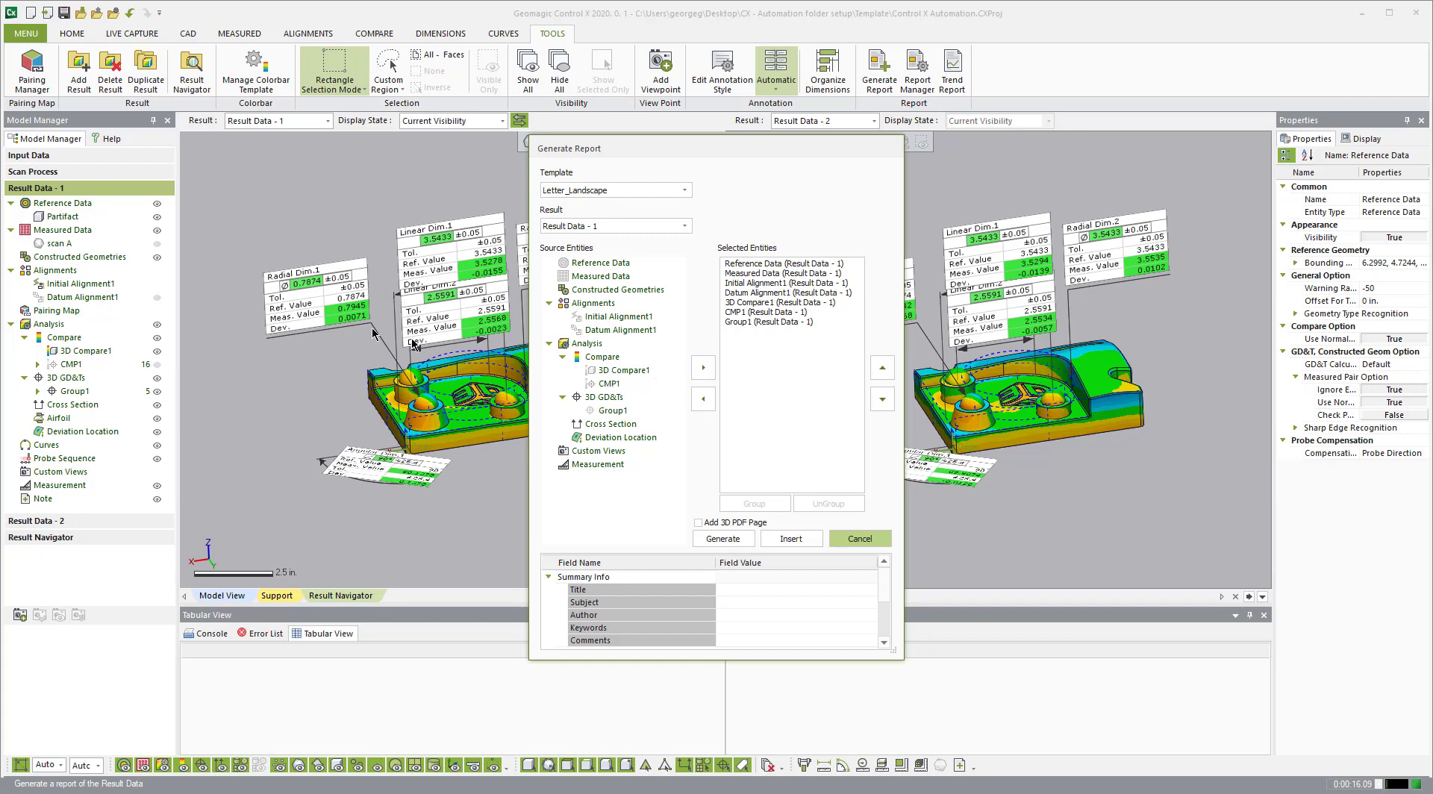
left_click(614, 228)
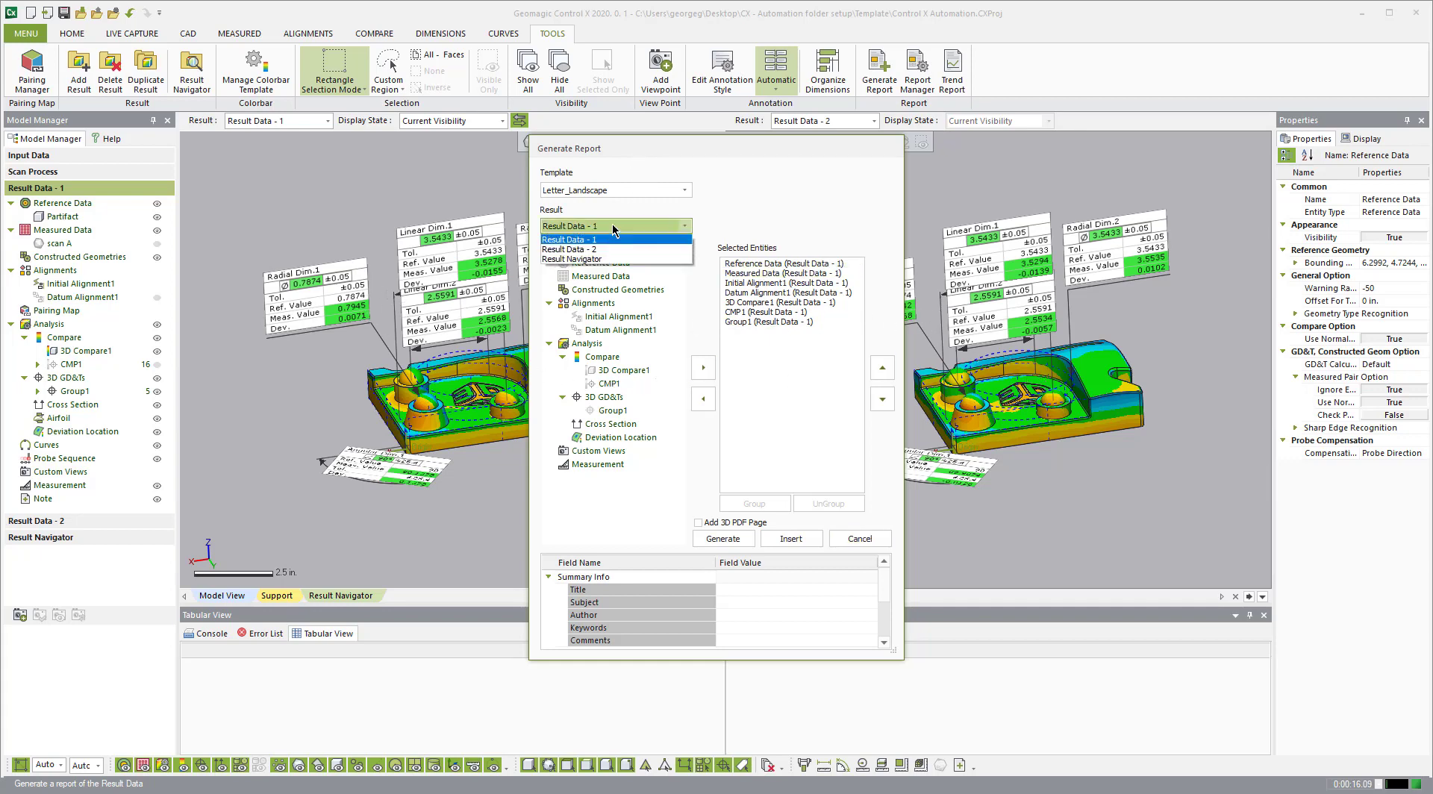
left_click(597, 249)
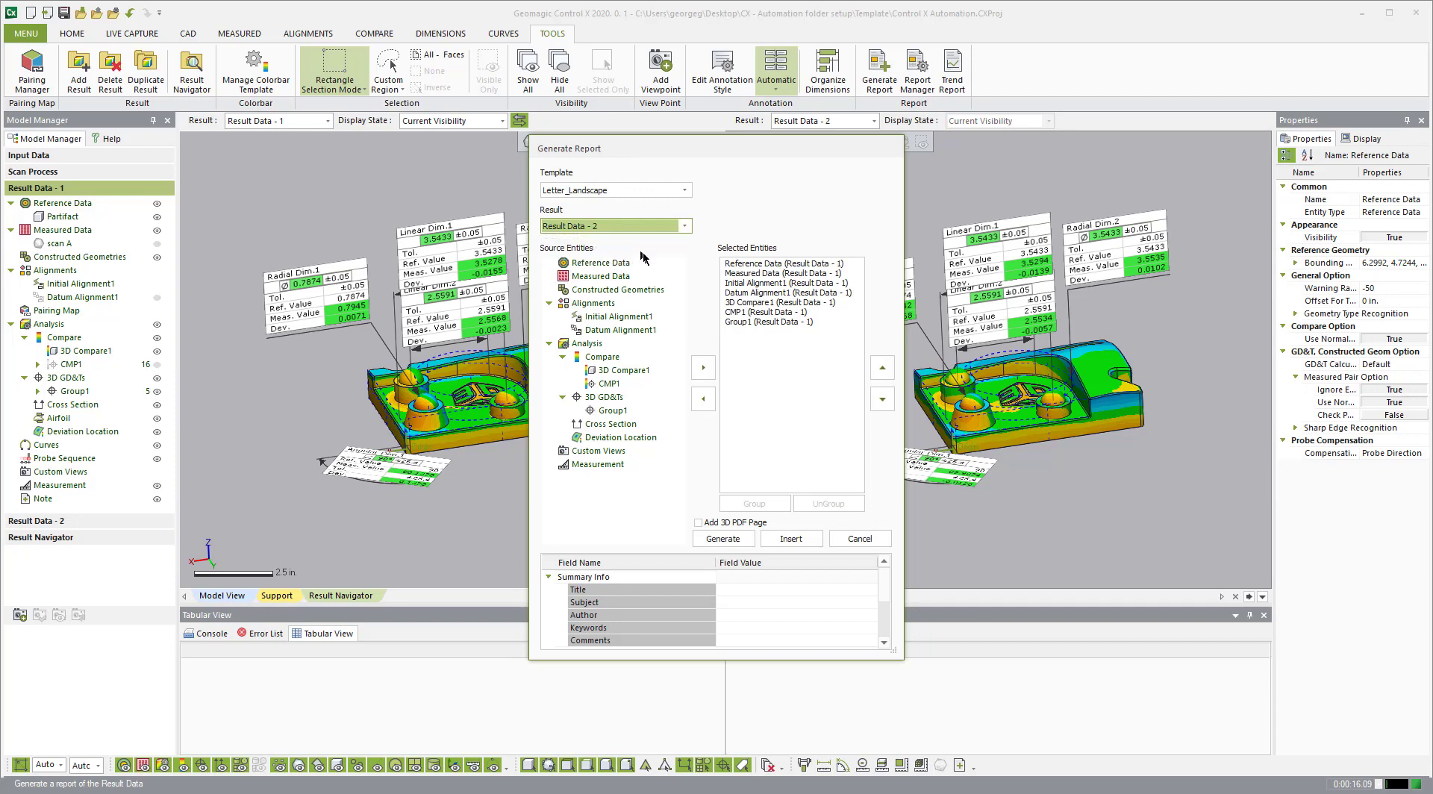
left_click(595, 228)
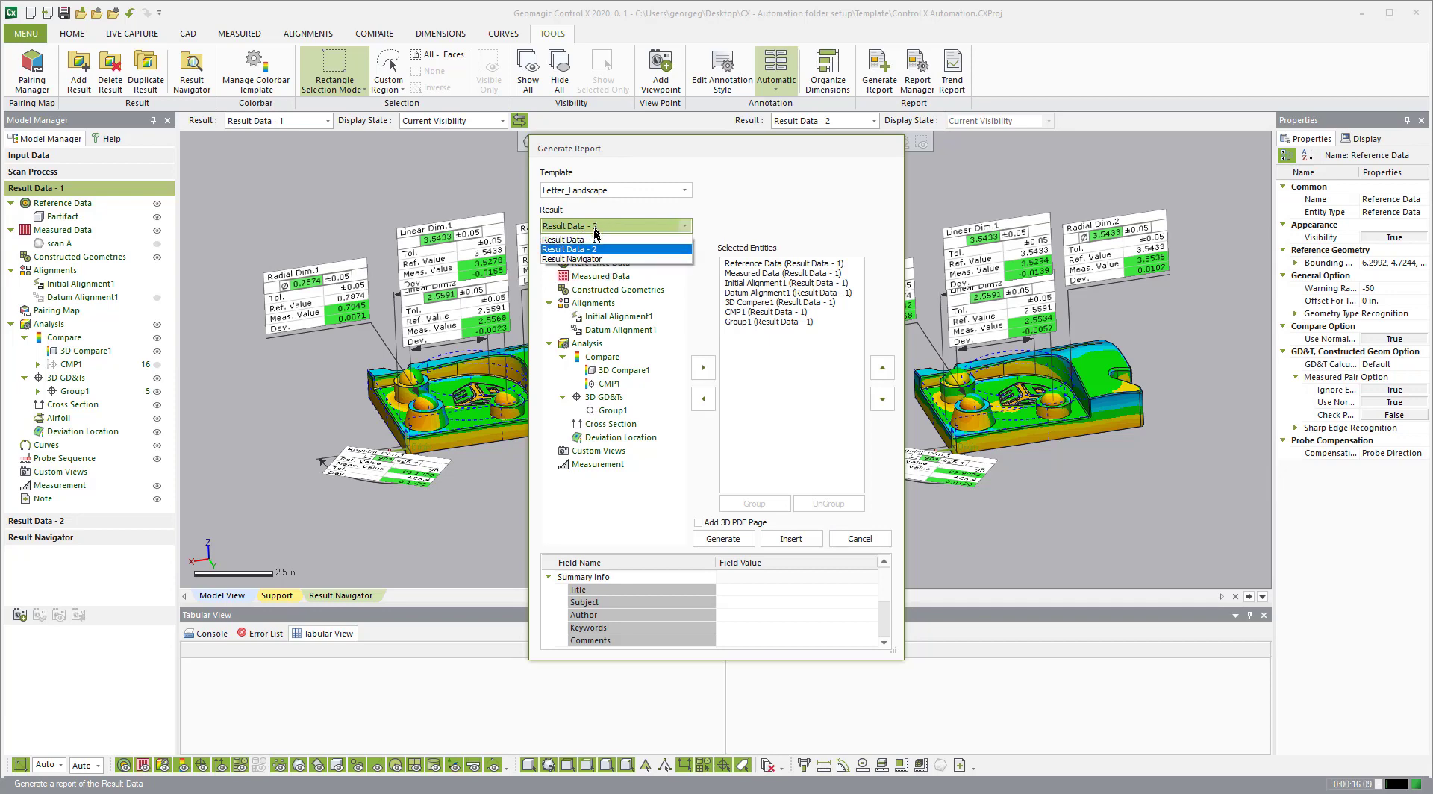
left_click(589, 240)
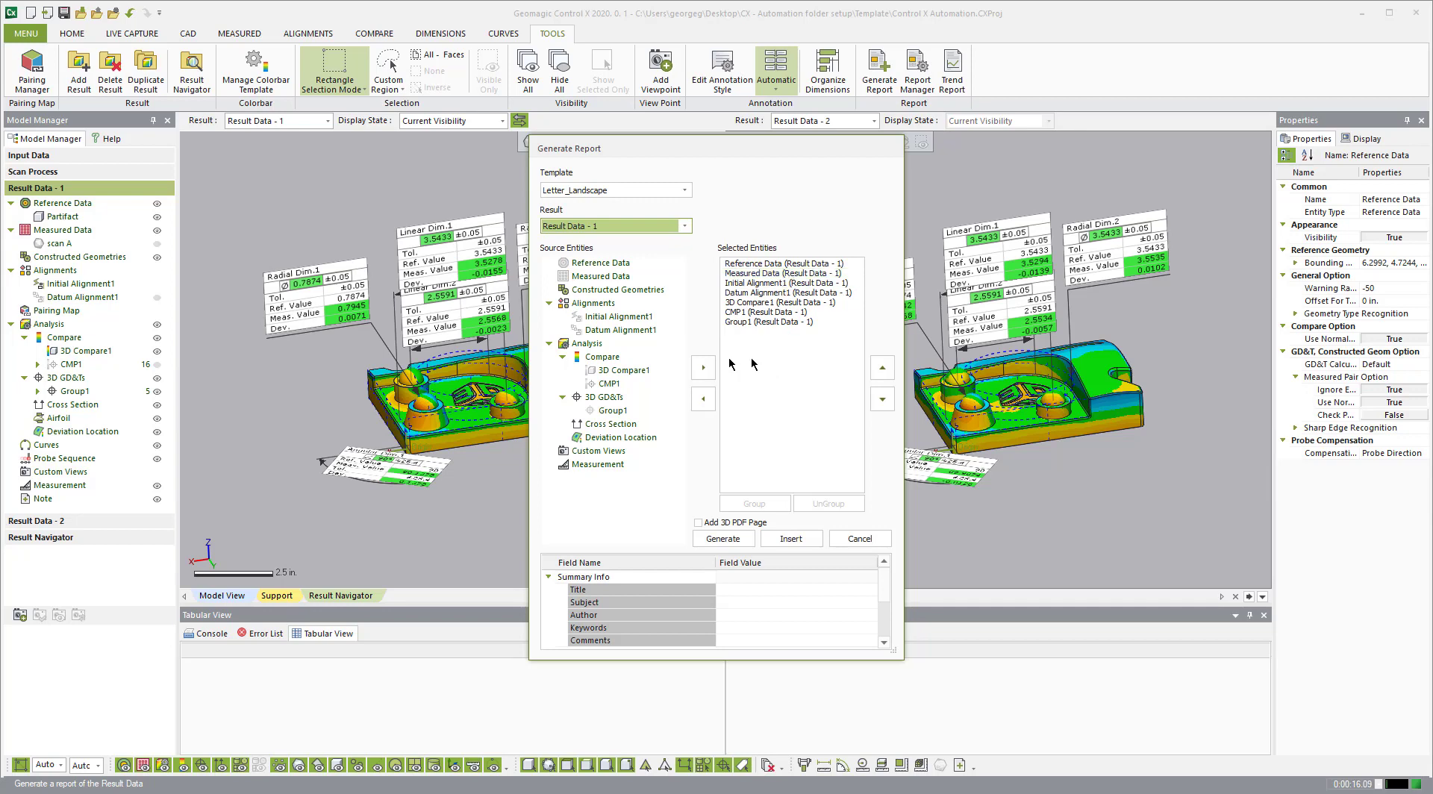
left_click(617, 226)
left_click(618, 254)
Step: Add Initial Alignment1, Datum Alignment1, 3D Compare1, Group1 and CMP1, then cancel the report
left_click(616, 264)
left_click(598, 464)
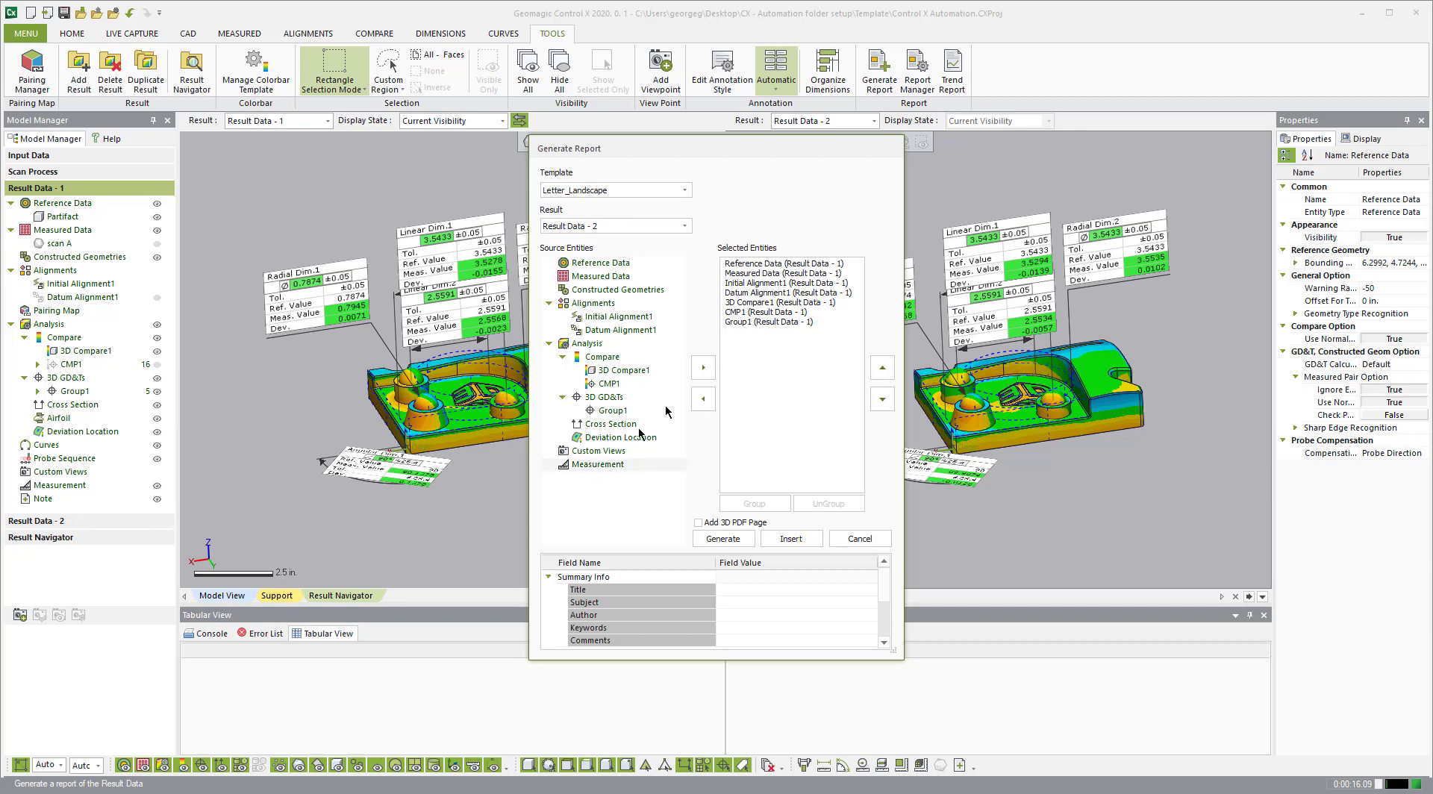
left_click(605, 318)
left_click(704, 368)
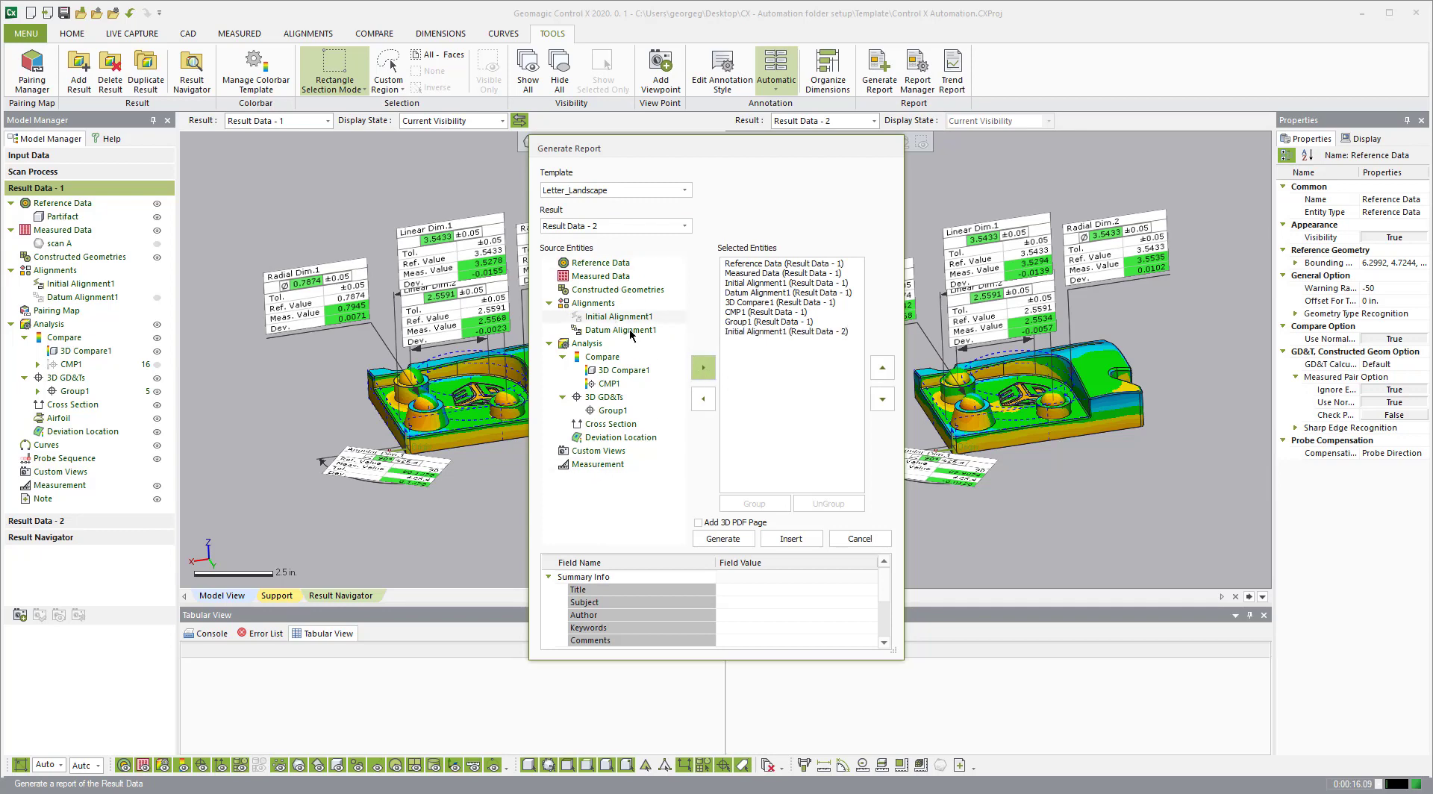
left_click(704, 367)
left_click(704, 367)
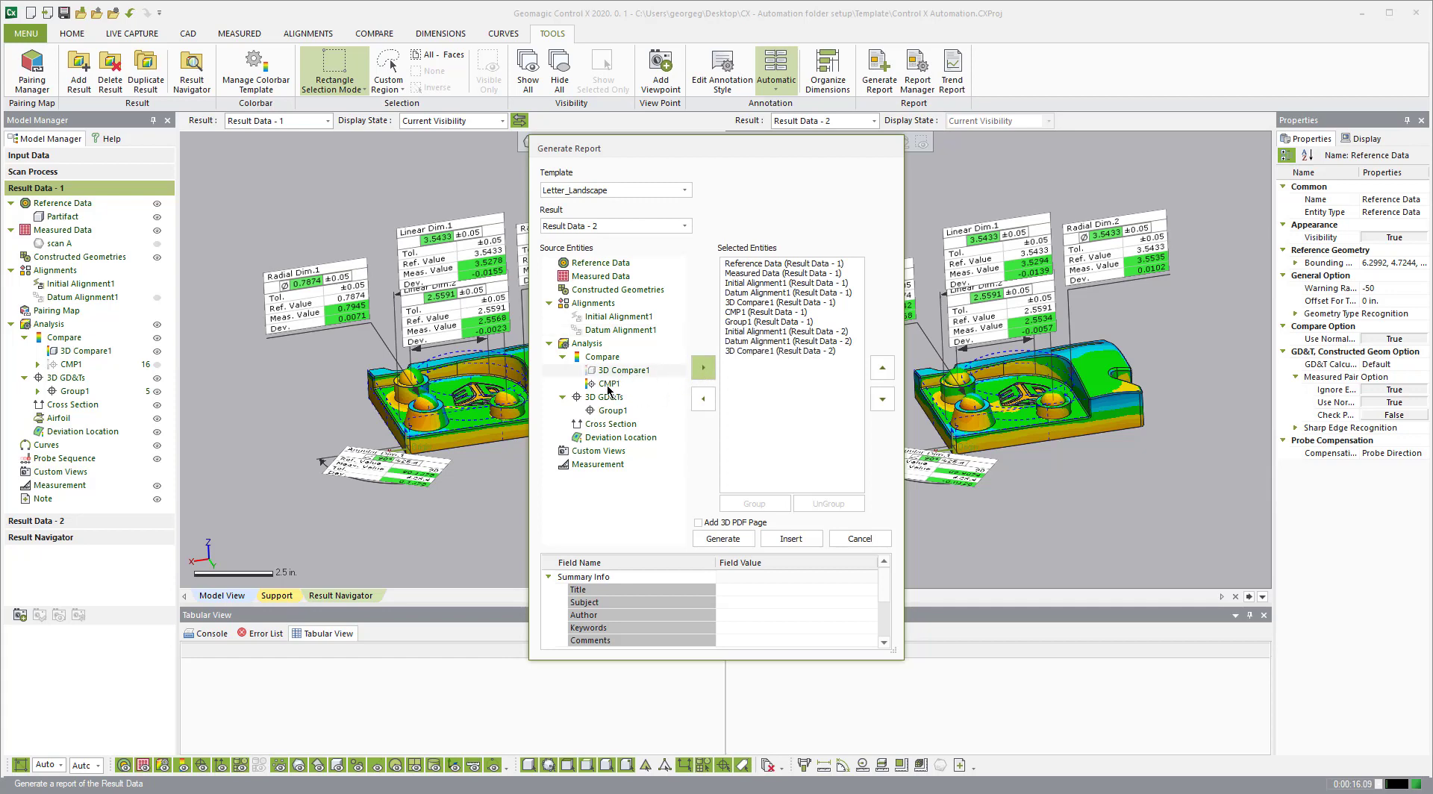
left_click(610, 410)
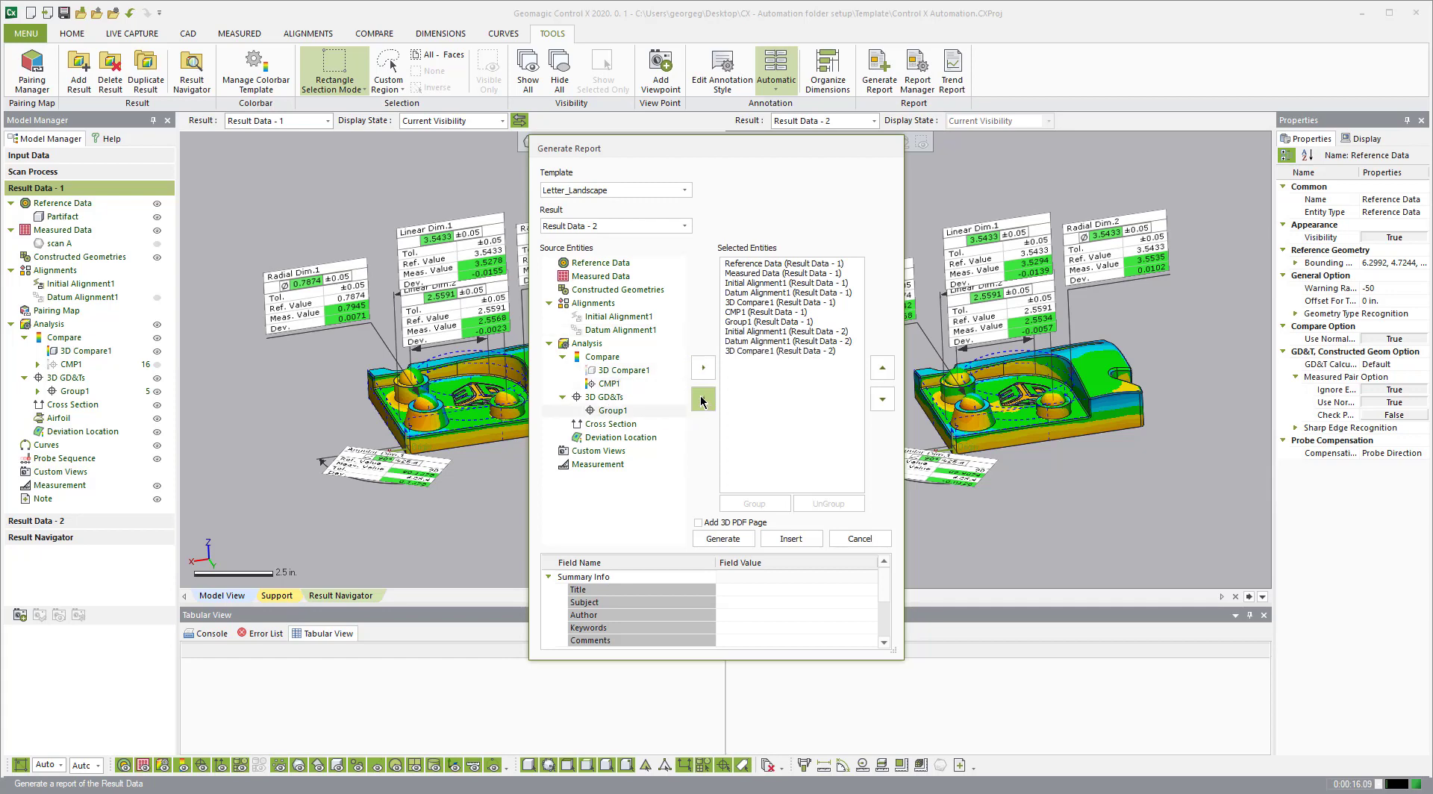
left_click(704, 368)
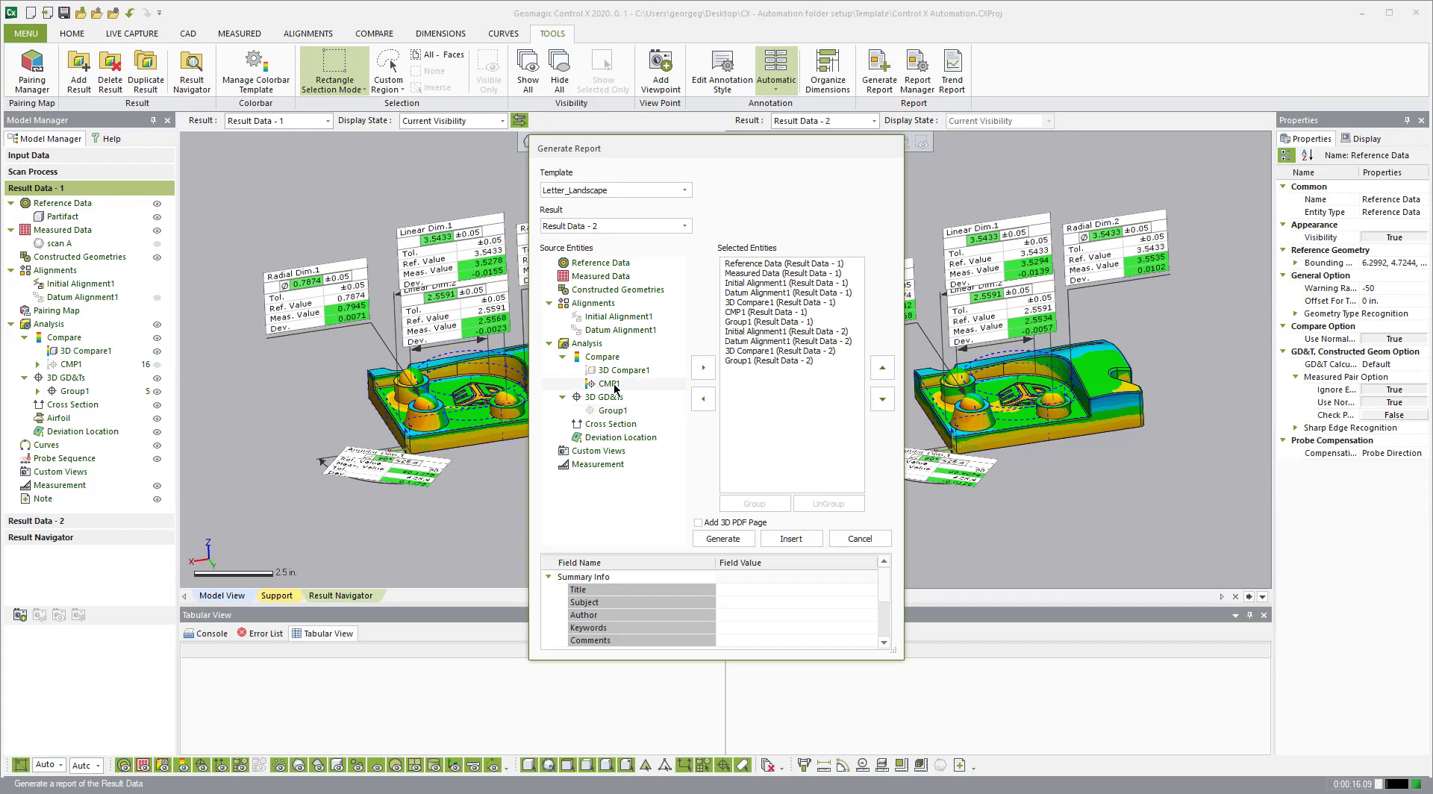
left_click(704, 368)
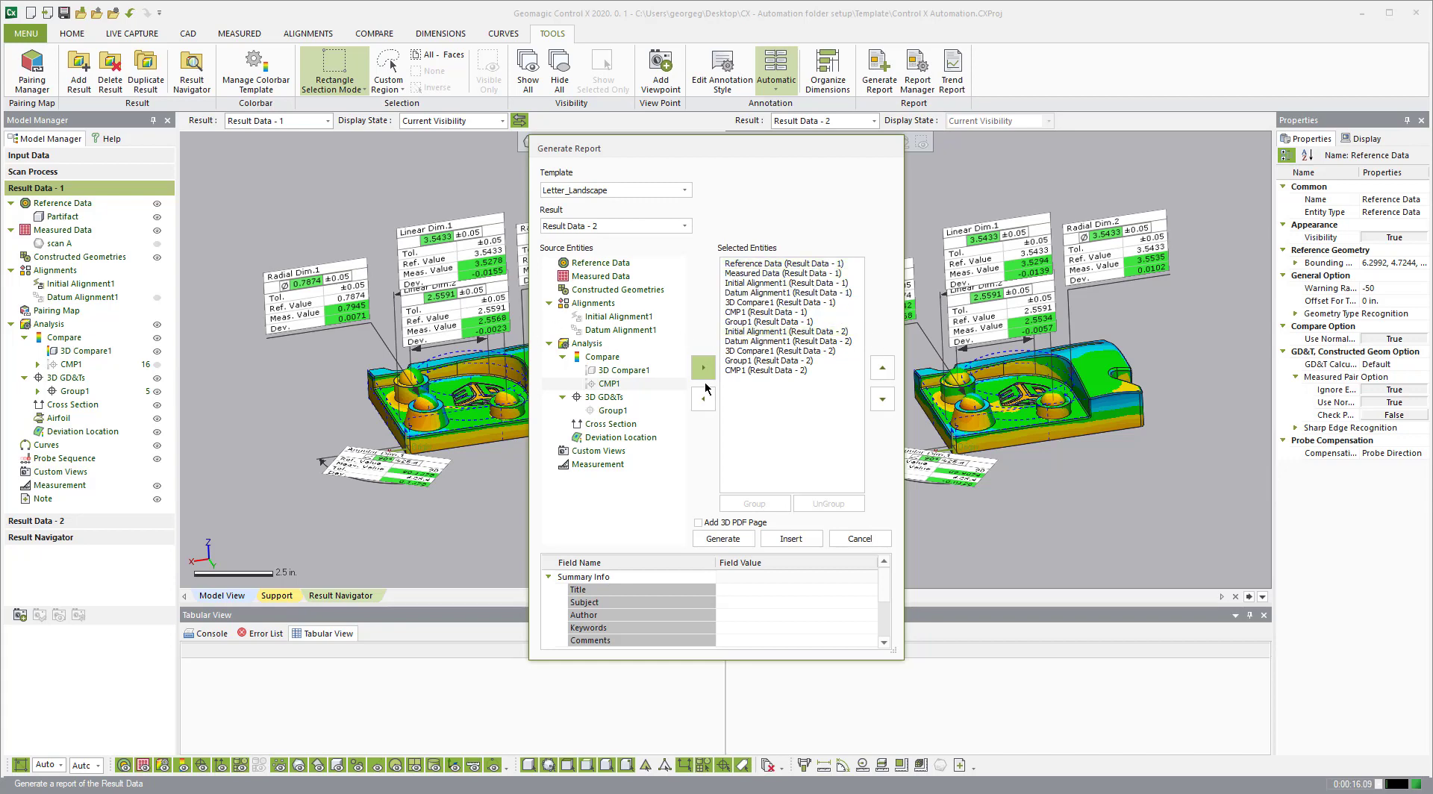
left_click(868, 539)
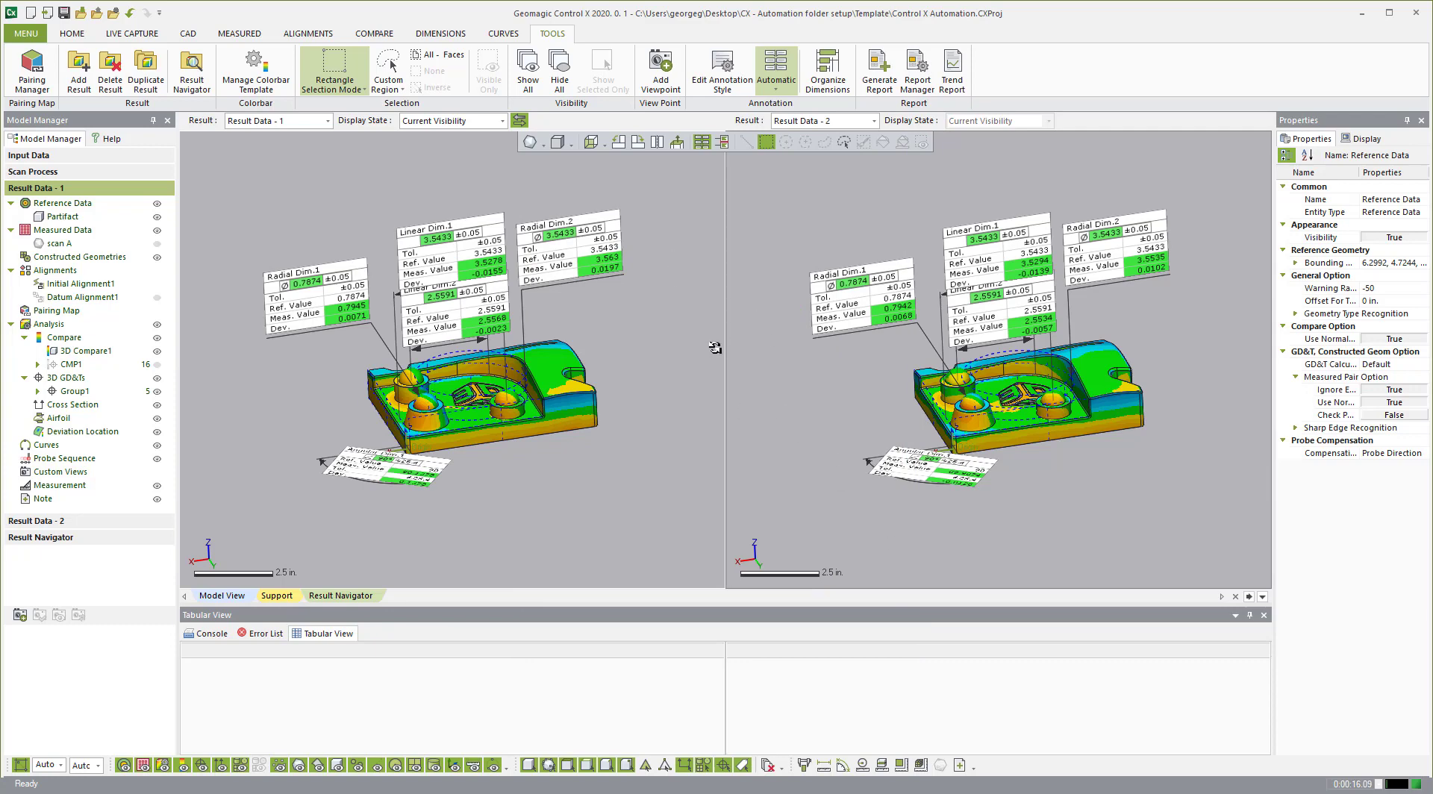
Step: Reopen Control X Automation.CXProj from Recent Files without saving changes
left_click(25, 33)
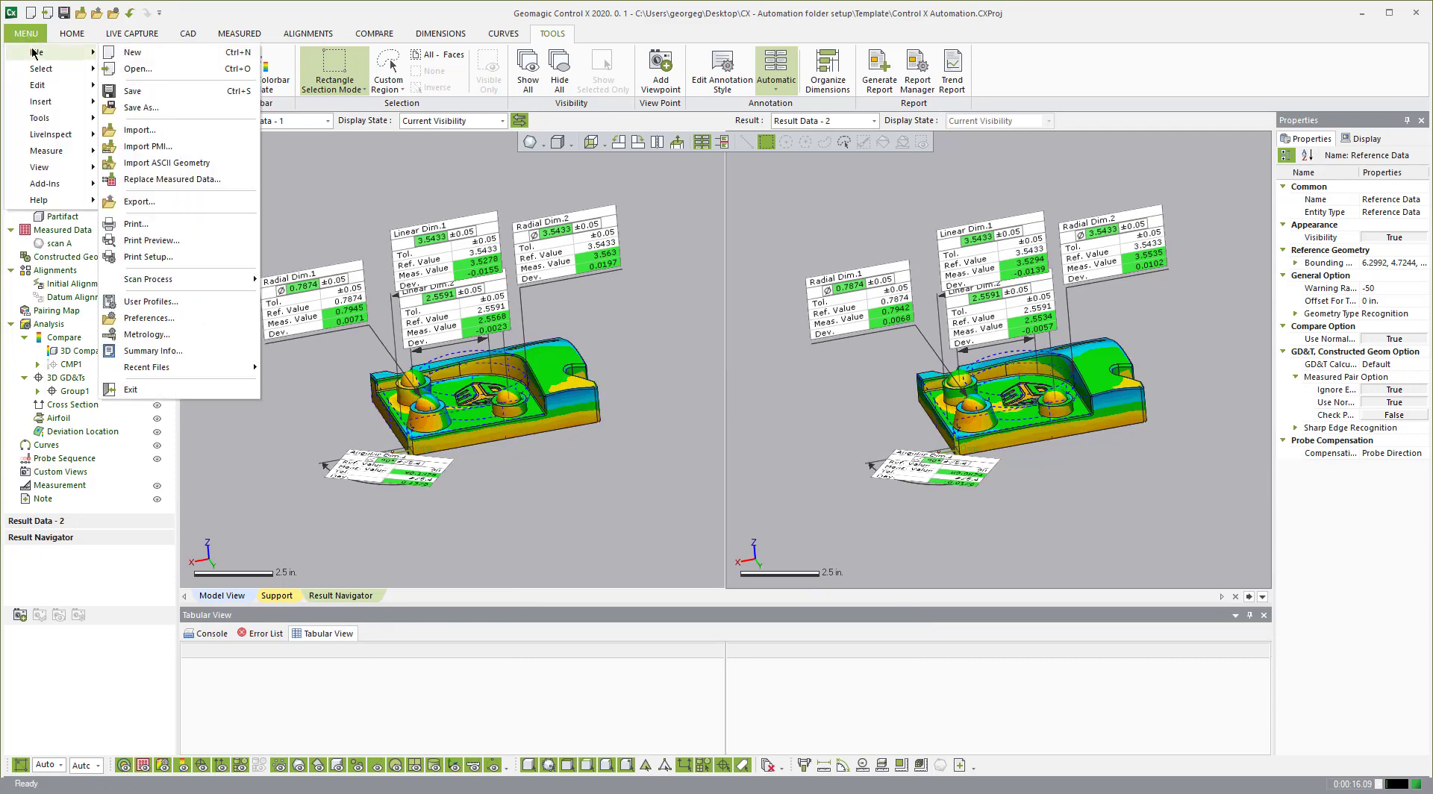
mouse_move(44, 52)
mouse_move(191, 368)
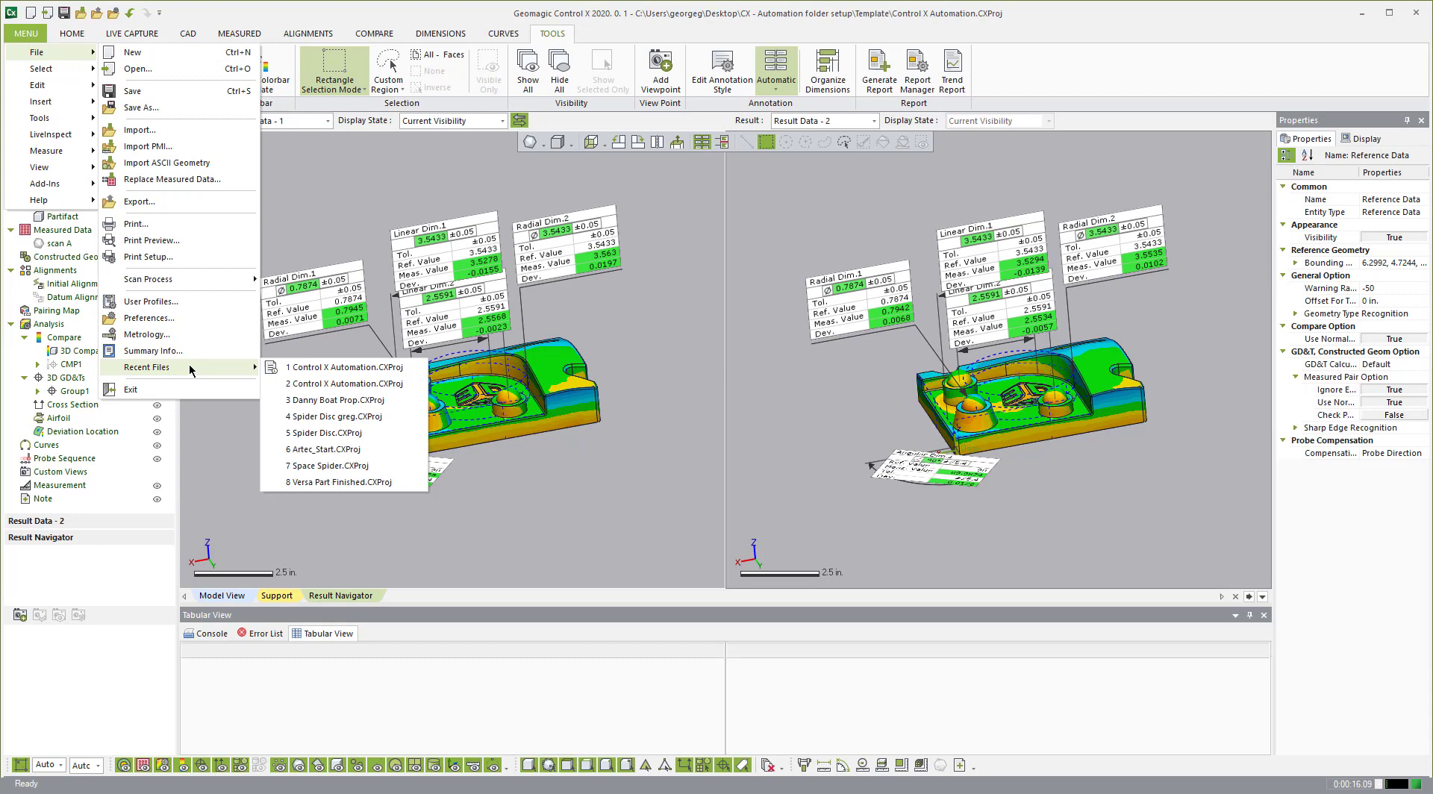
left_click(323, 368)
left_click(751, 445)
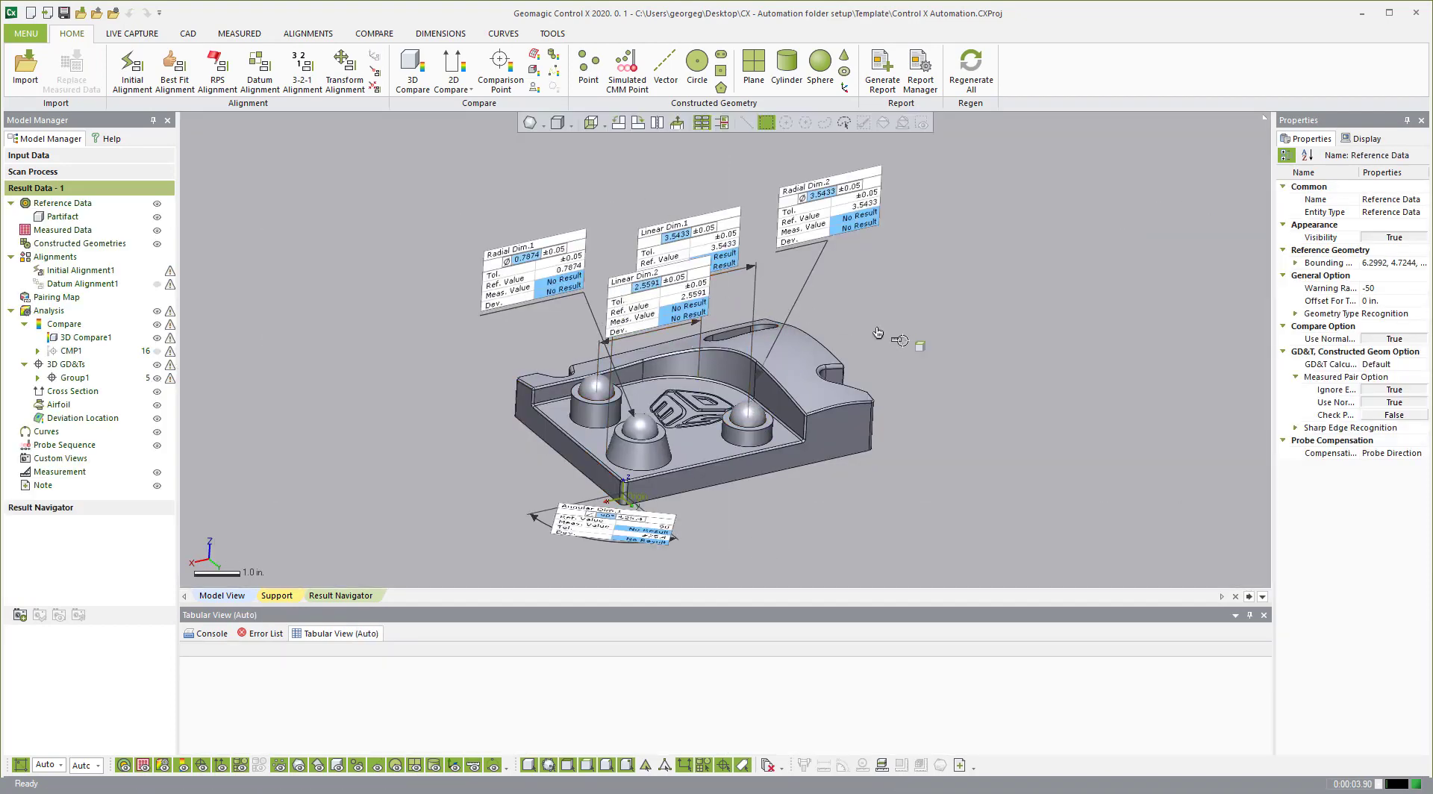
Step: Orbit and zoom to inspect the reloaded part with its No Result callouts
right_click_drag(925, 347, 907, 324)
scroll(688, 437, "up", 2)
scroll(688, 436, "down", 1)
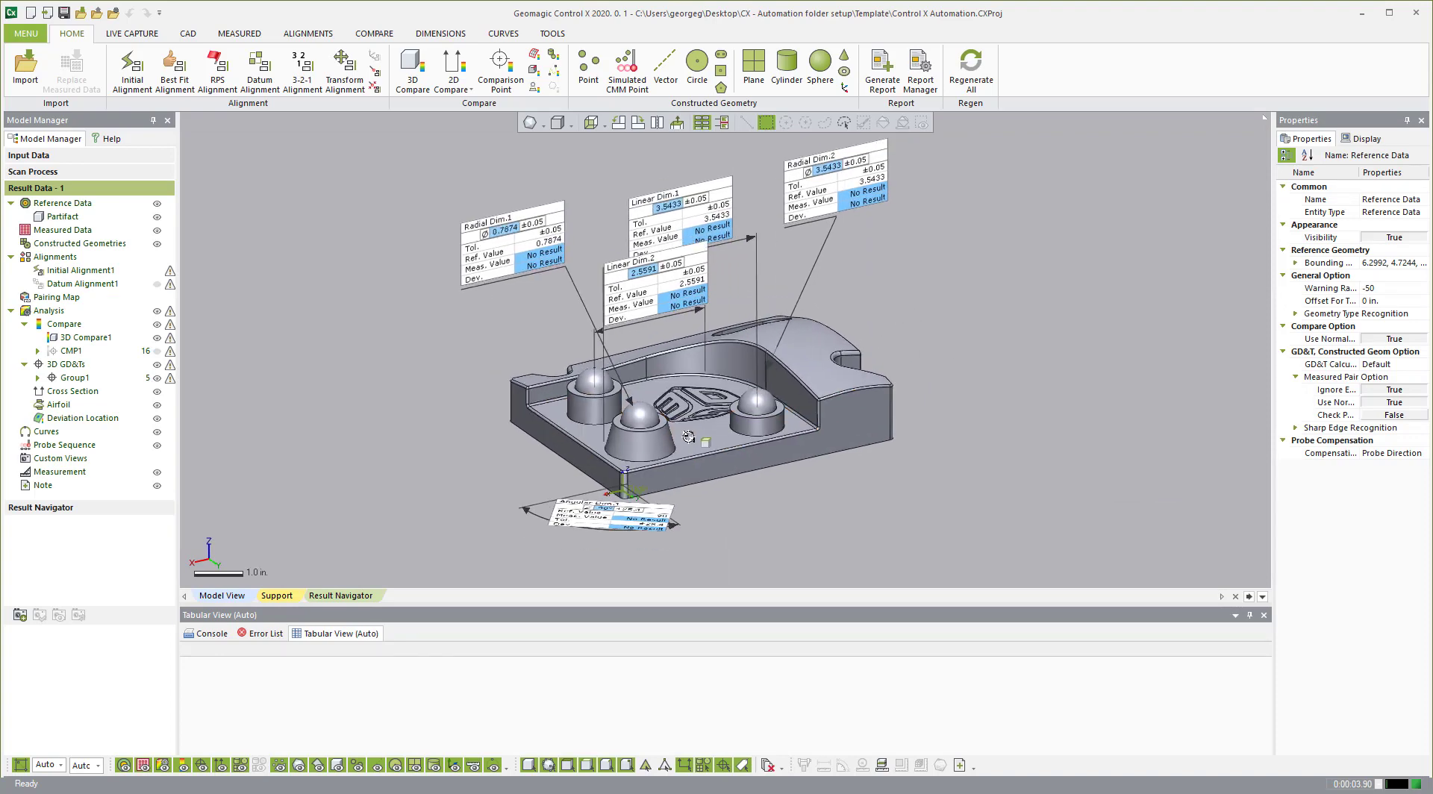
scroll(688, 433, "down", 3)
scroll(695, 384, "up", 2)
scroll(840, 317, "down", 1)
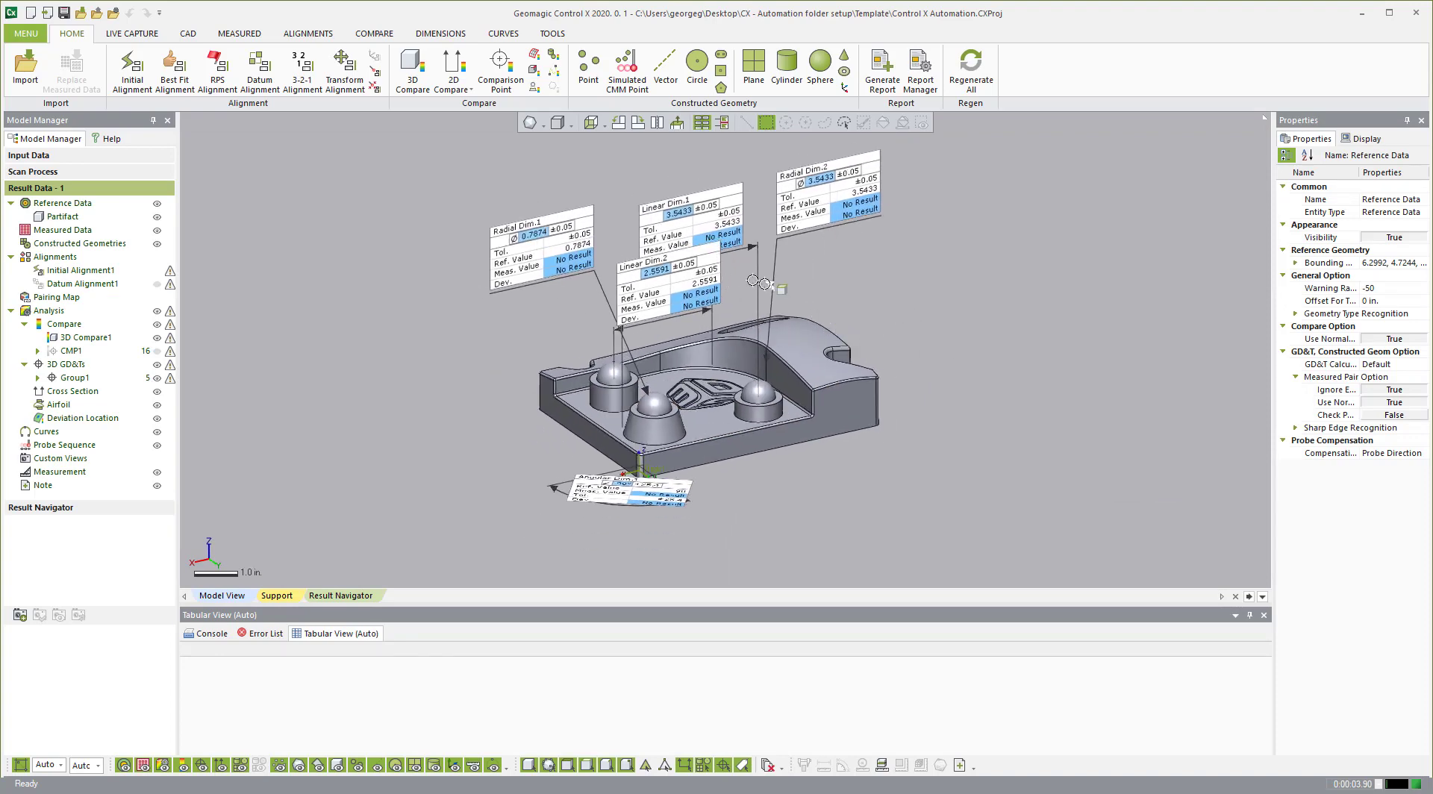
mouse_move(754, 282)
right_mouse_down()
mouse_move(767, 298)
mouse_move(777, 284)
right_mouse_up()
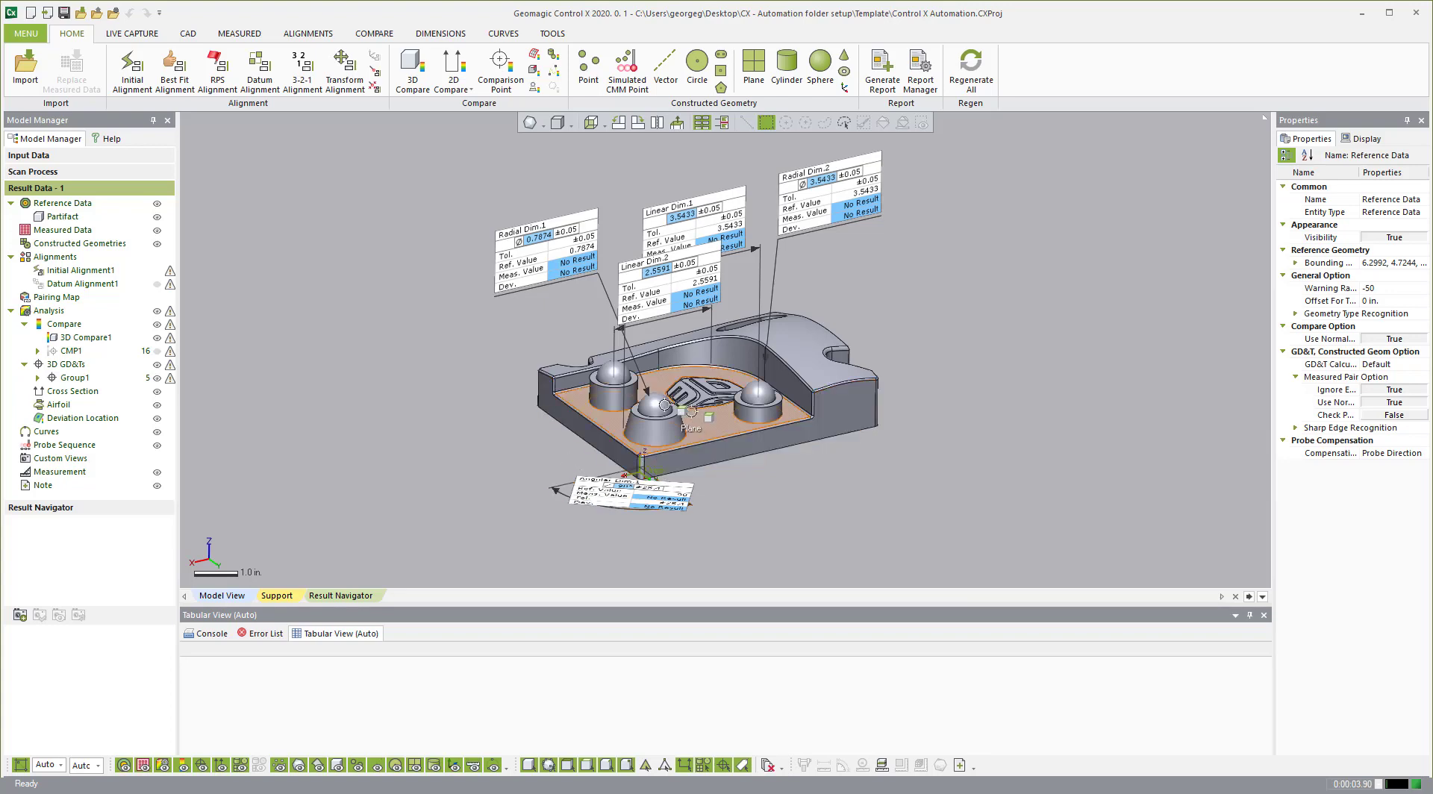
right_click_drag(700, 379, 690, 382)
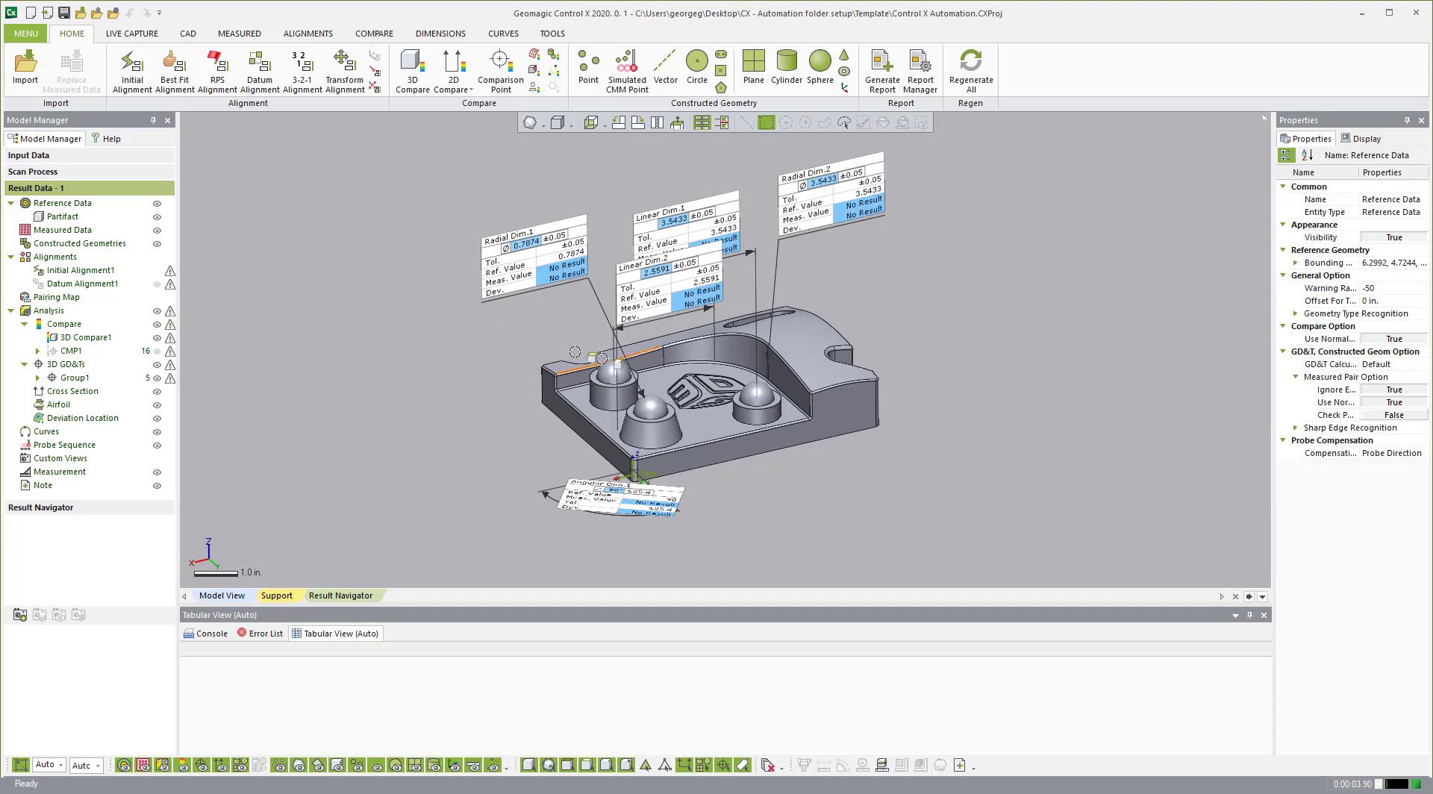
left_click(30, 34)
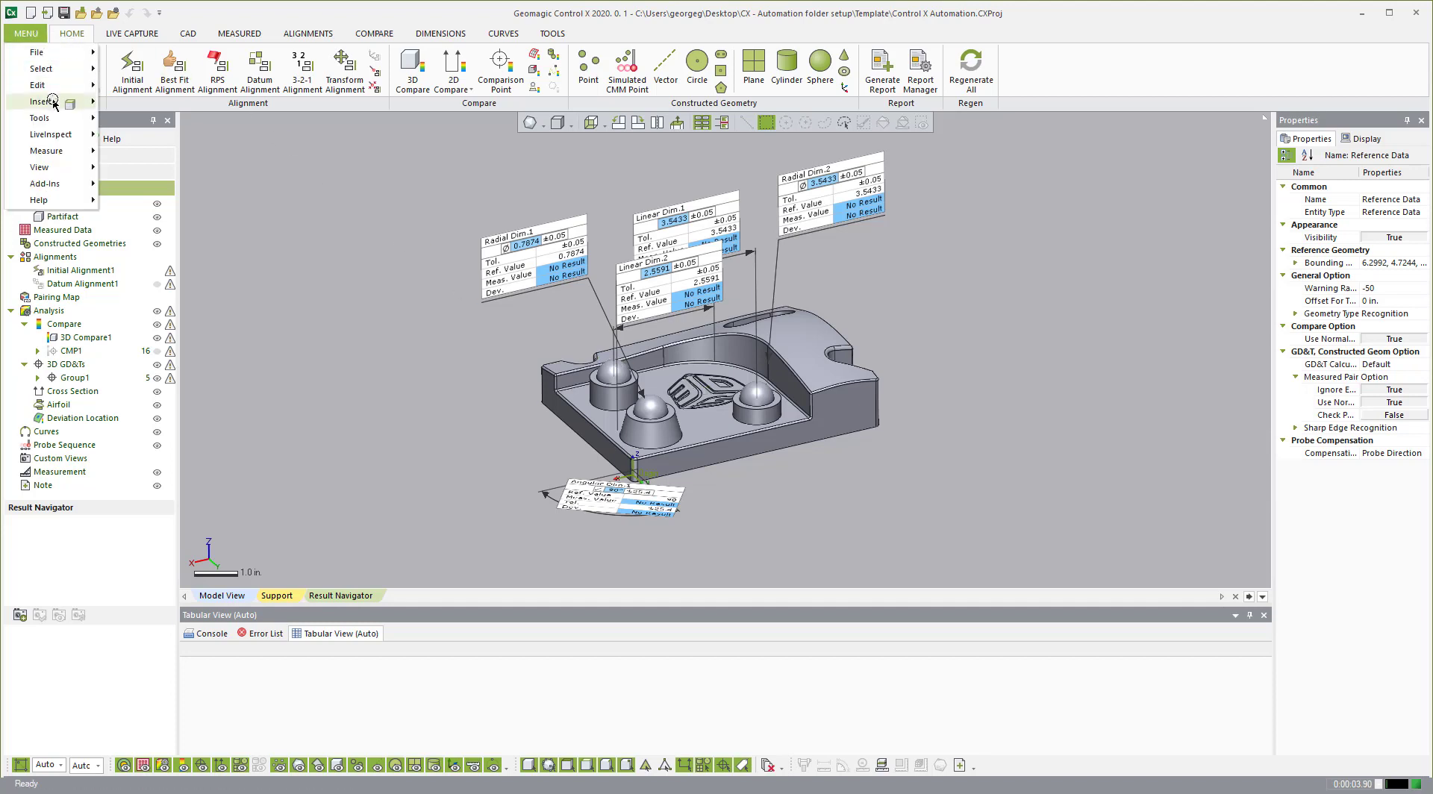
Step: Open Batch Process from the Tools menu and move its dialog aside
mouse_move(51, 103)
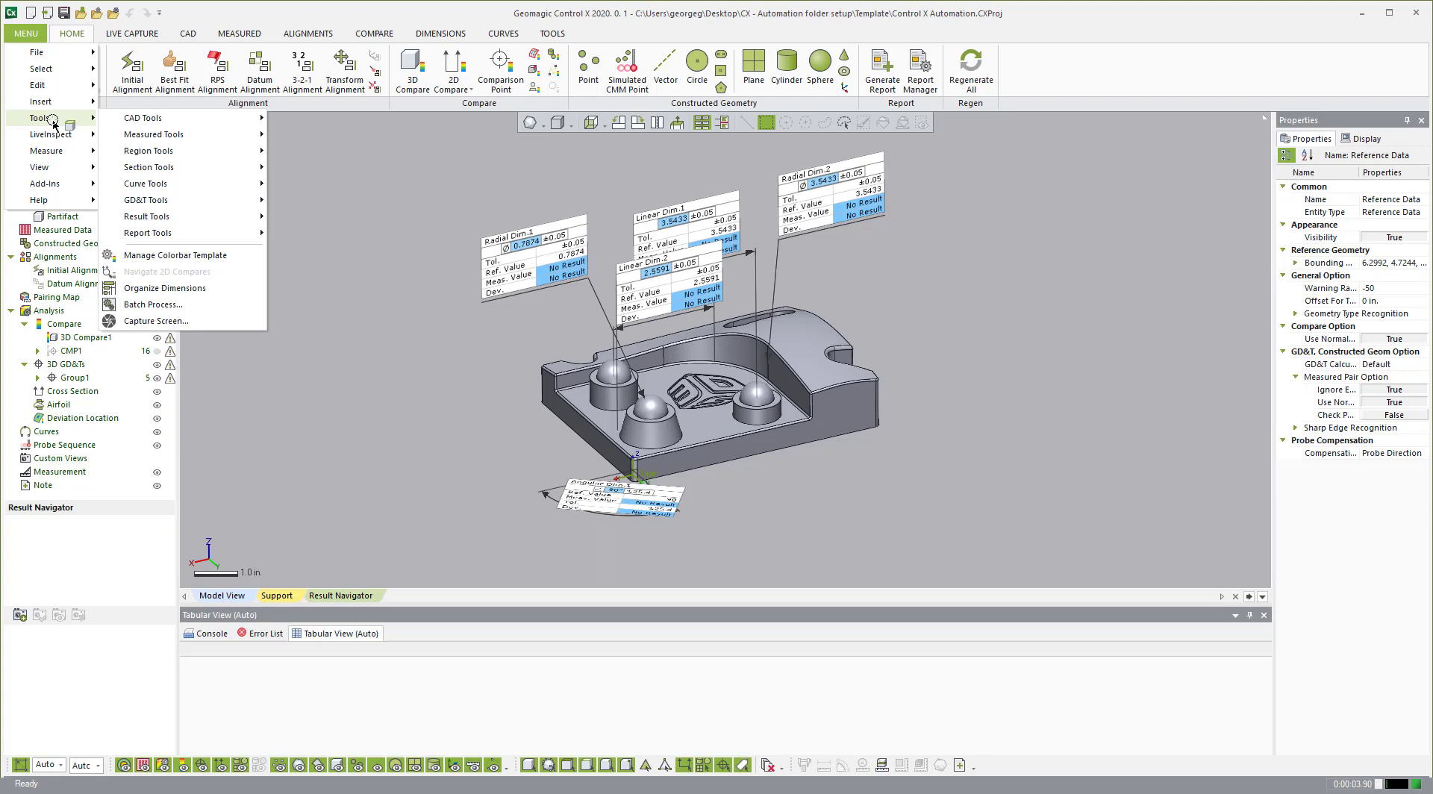
left_click(167, 306)
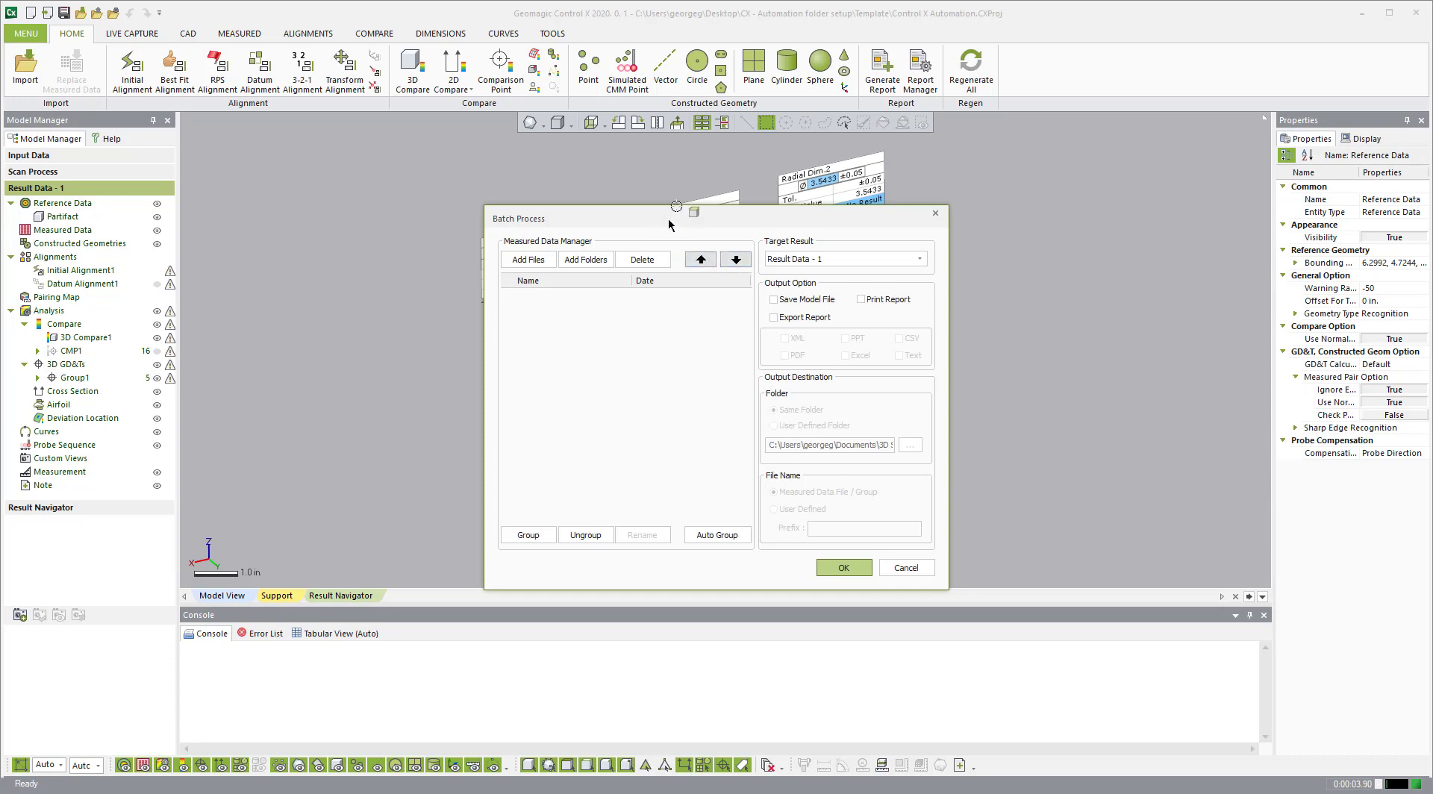
left_click_drag(677, 217, 778, 254)
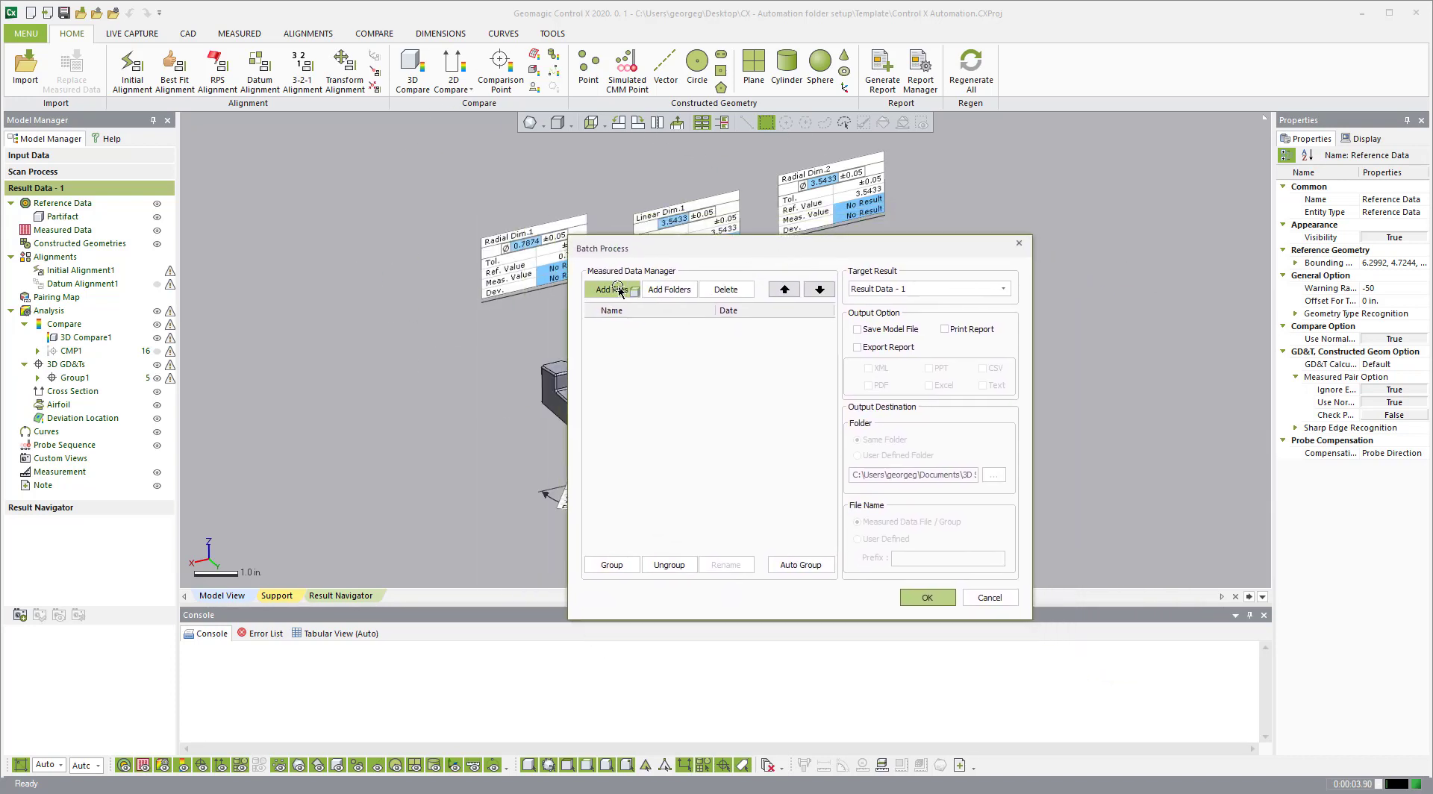
Step: Add all six STL scans from E:\data\geomagic sample data\Control X\Automation partifact to the batch
left_click(617, 290)
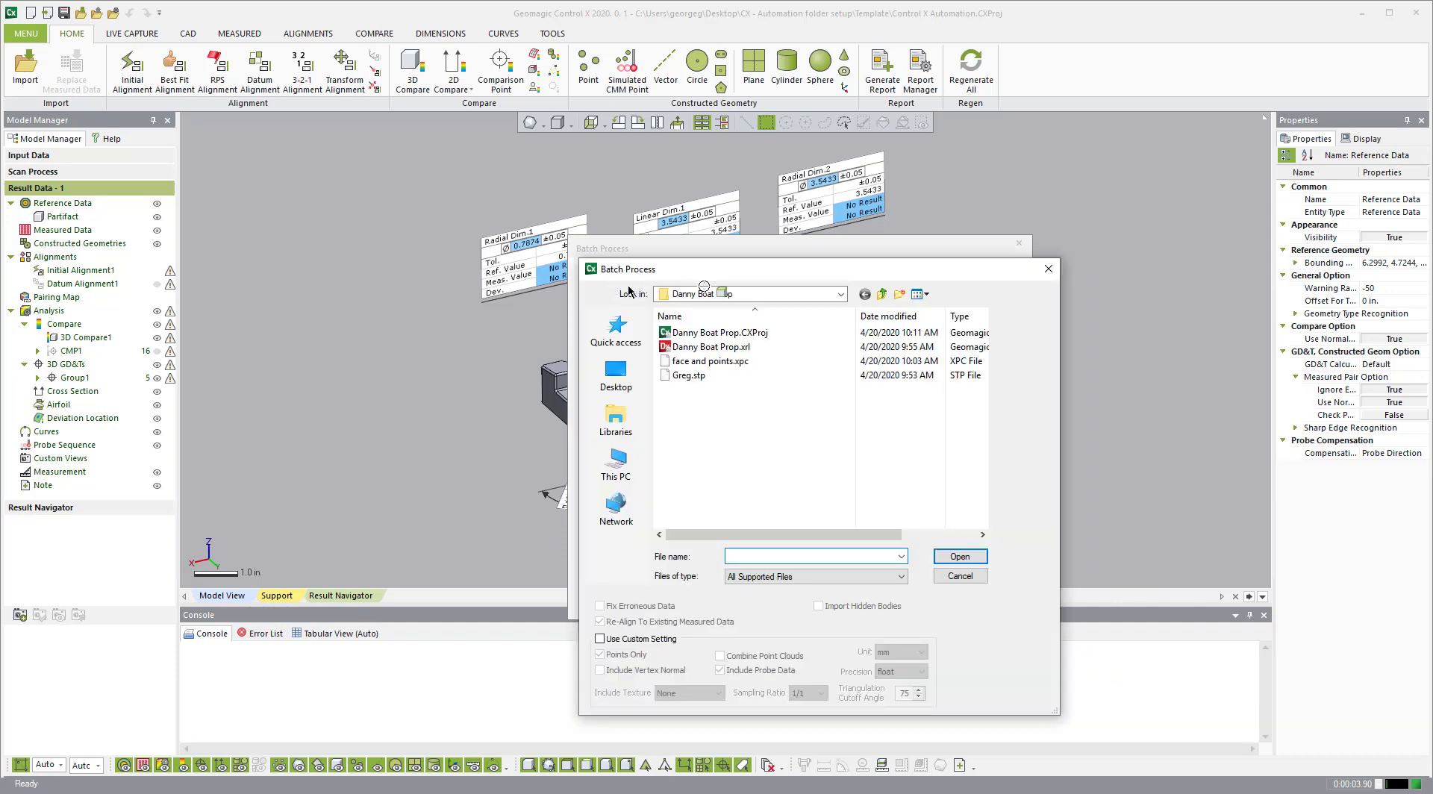
left_click(626, 384)
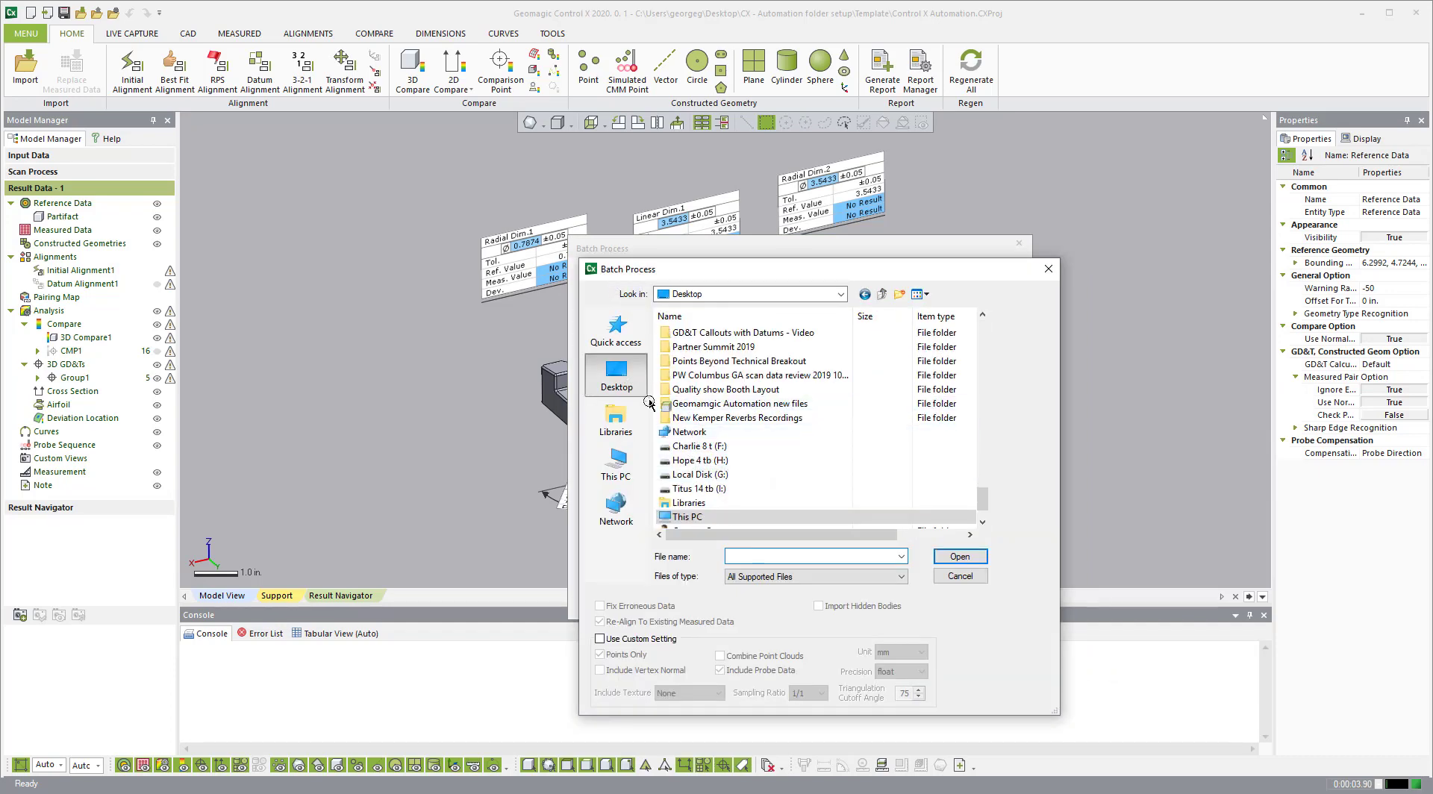
left_click(634, 483)
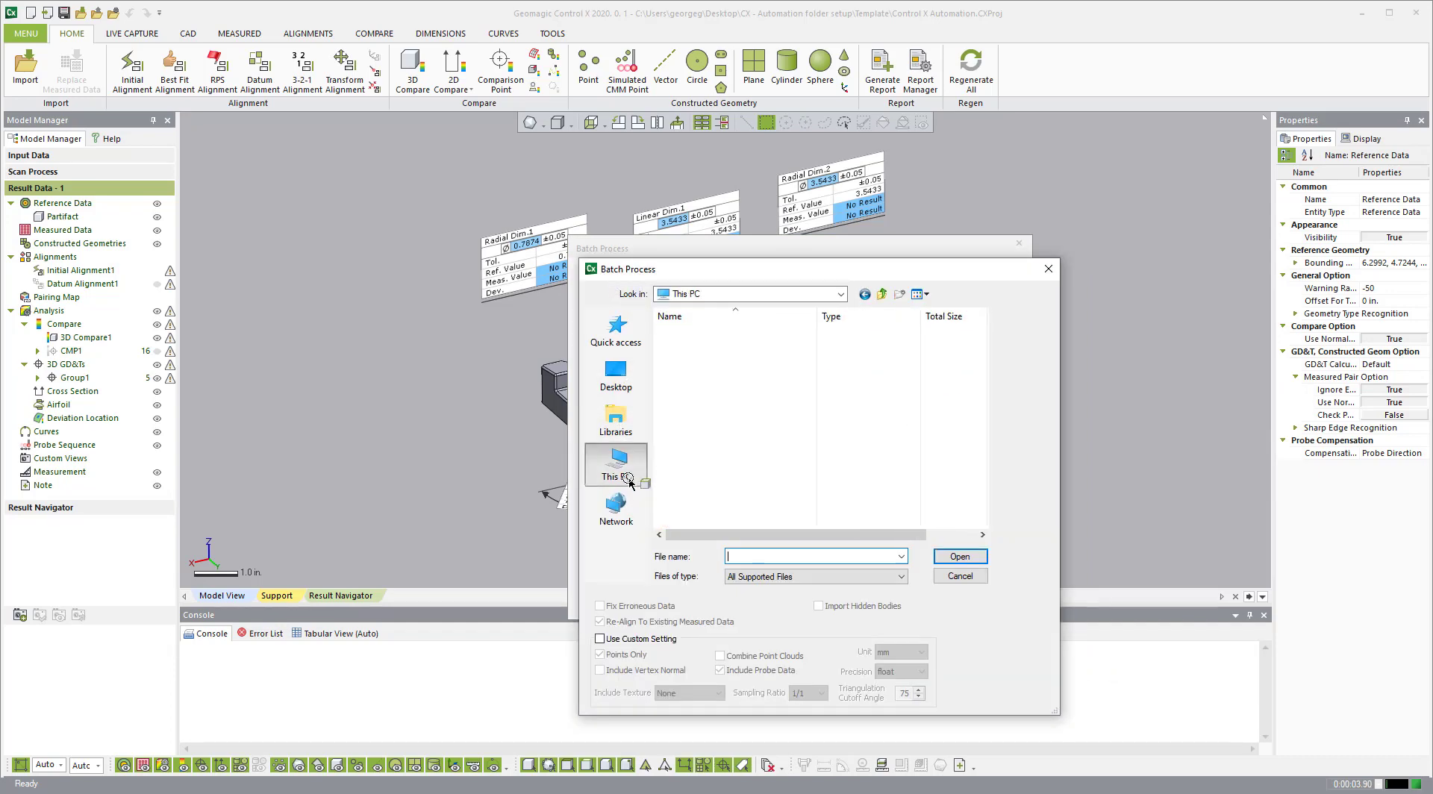
left_click(706, 470)
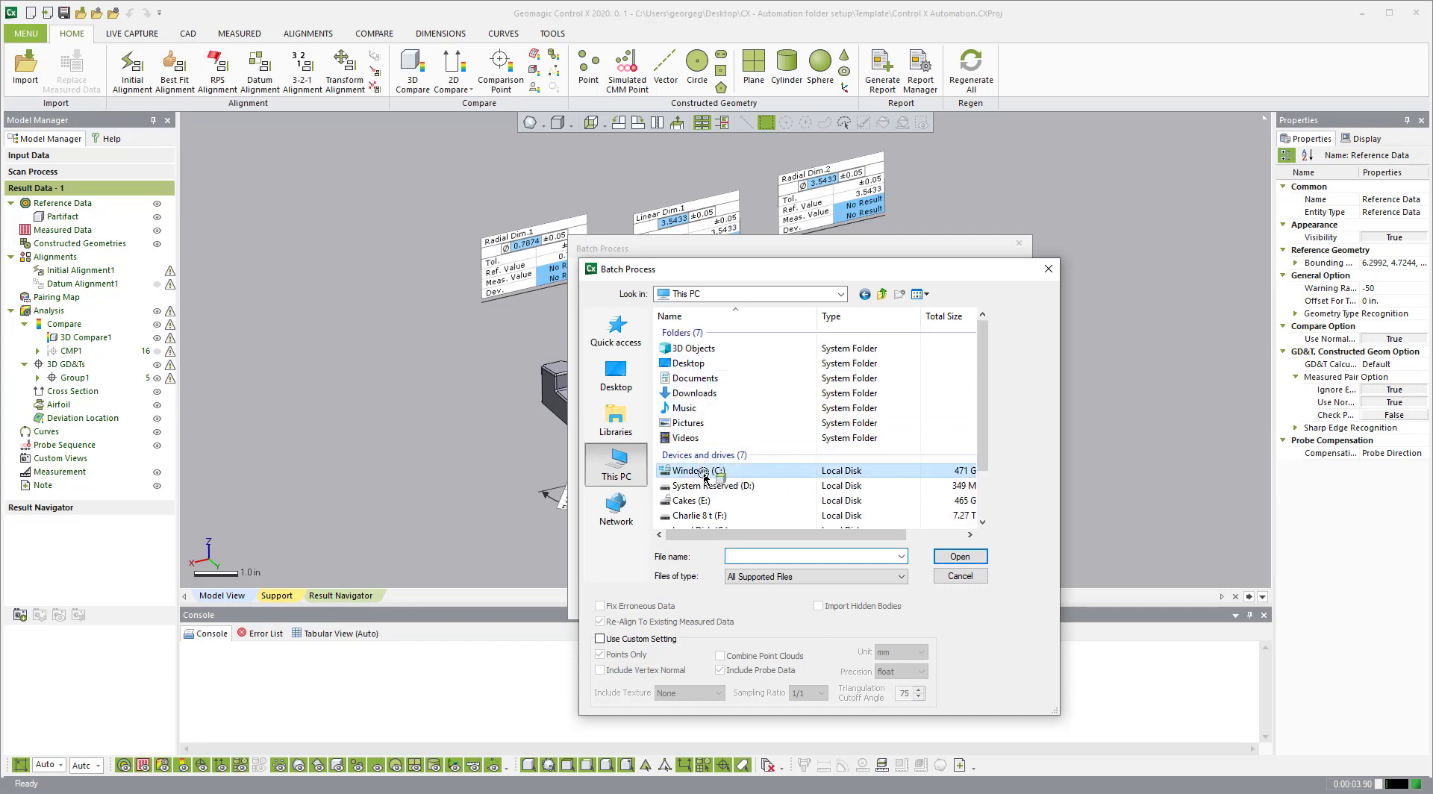
left_click(699, 517)
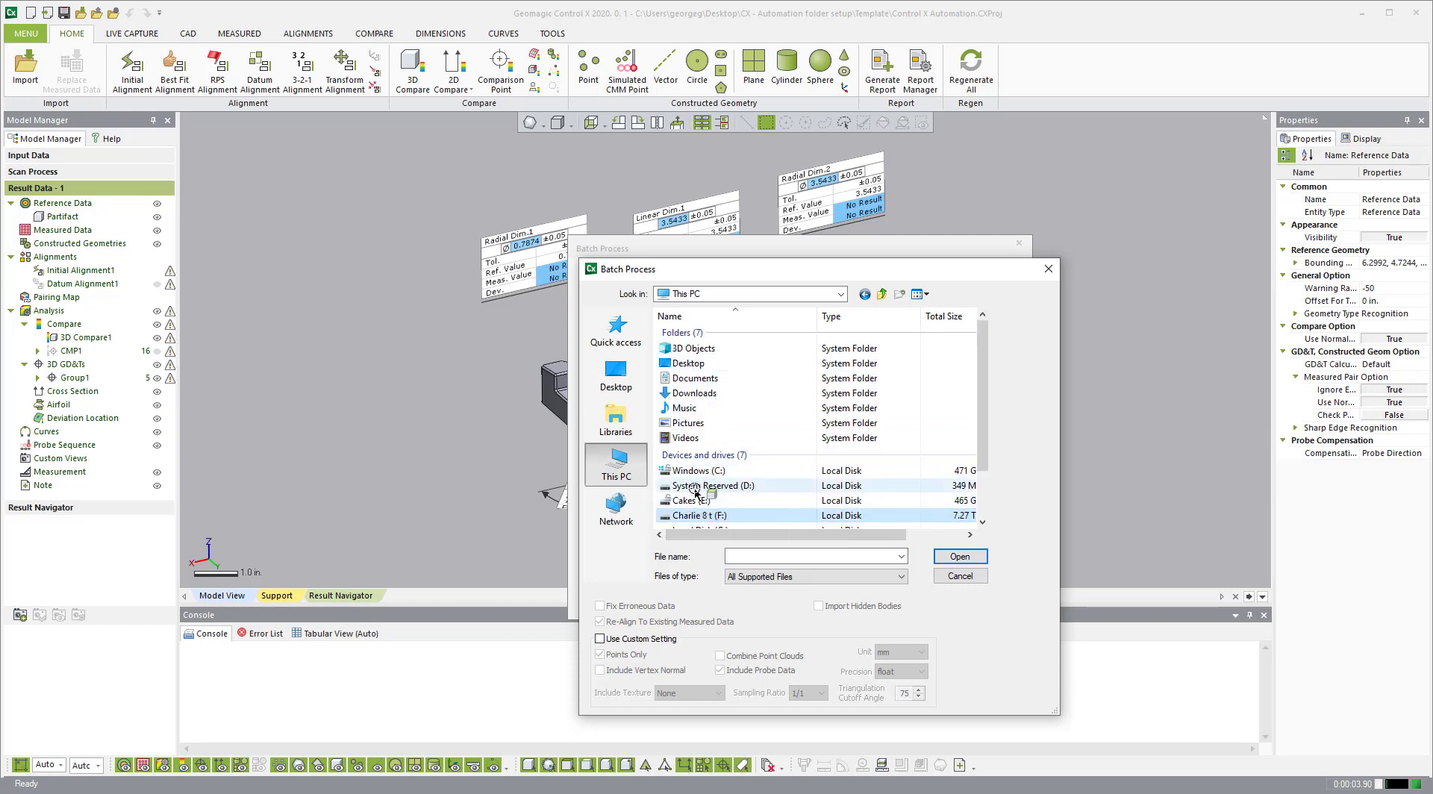
double_click(698, 500)
double_click(681, 333)
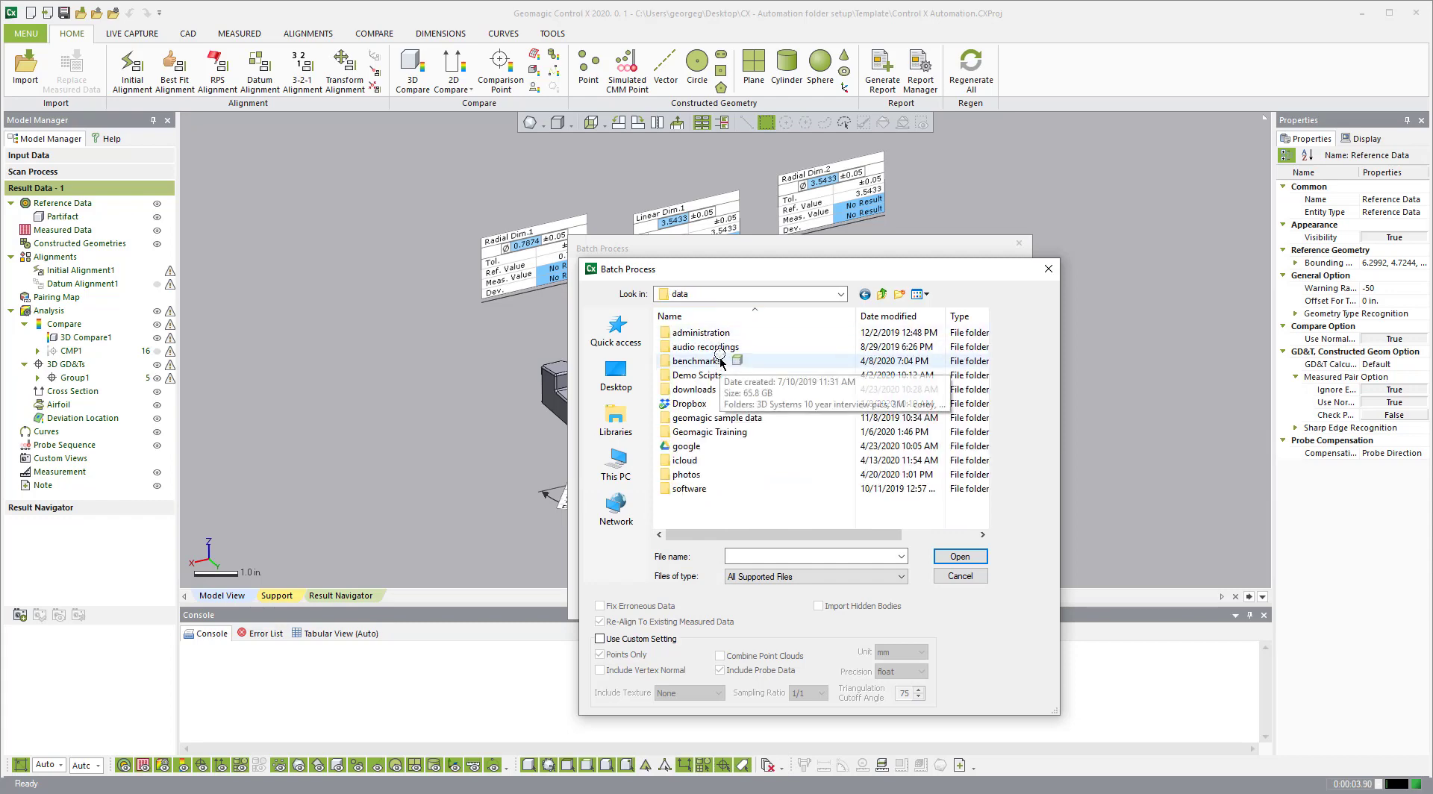
double_click(713, 418)
double_click(712, 361)
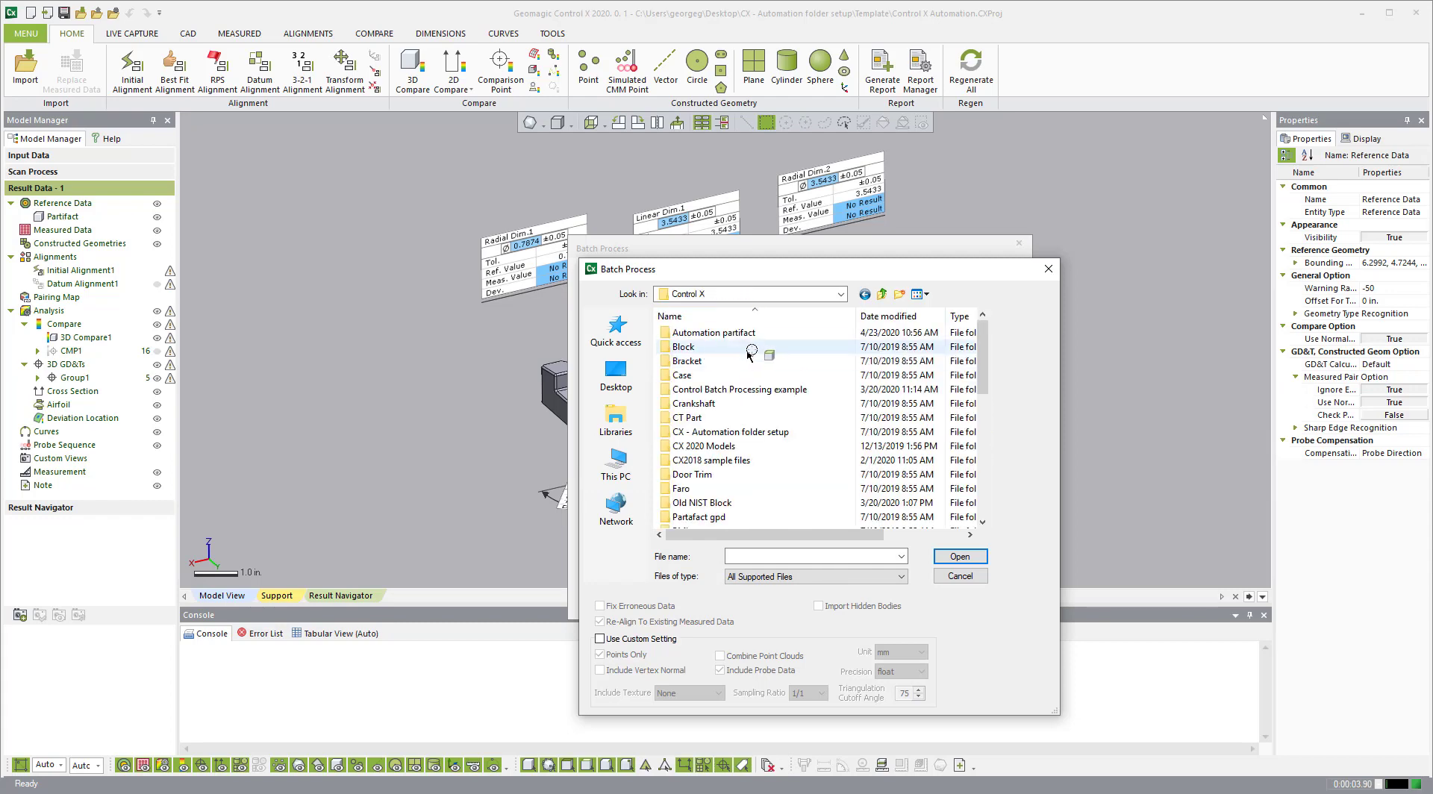
double_click(719, 335)
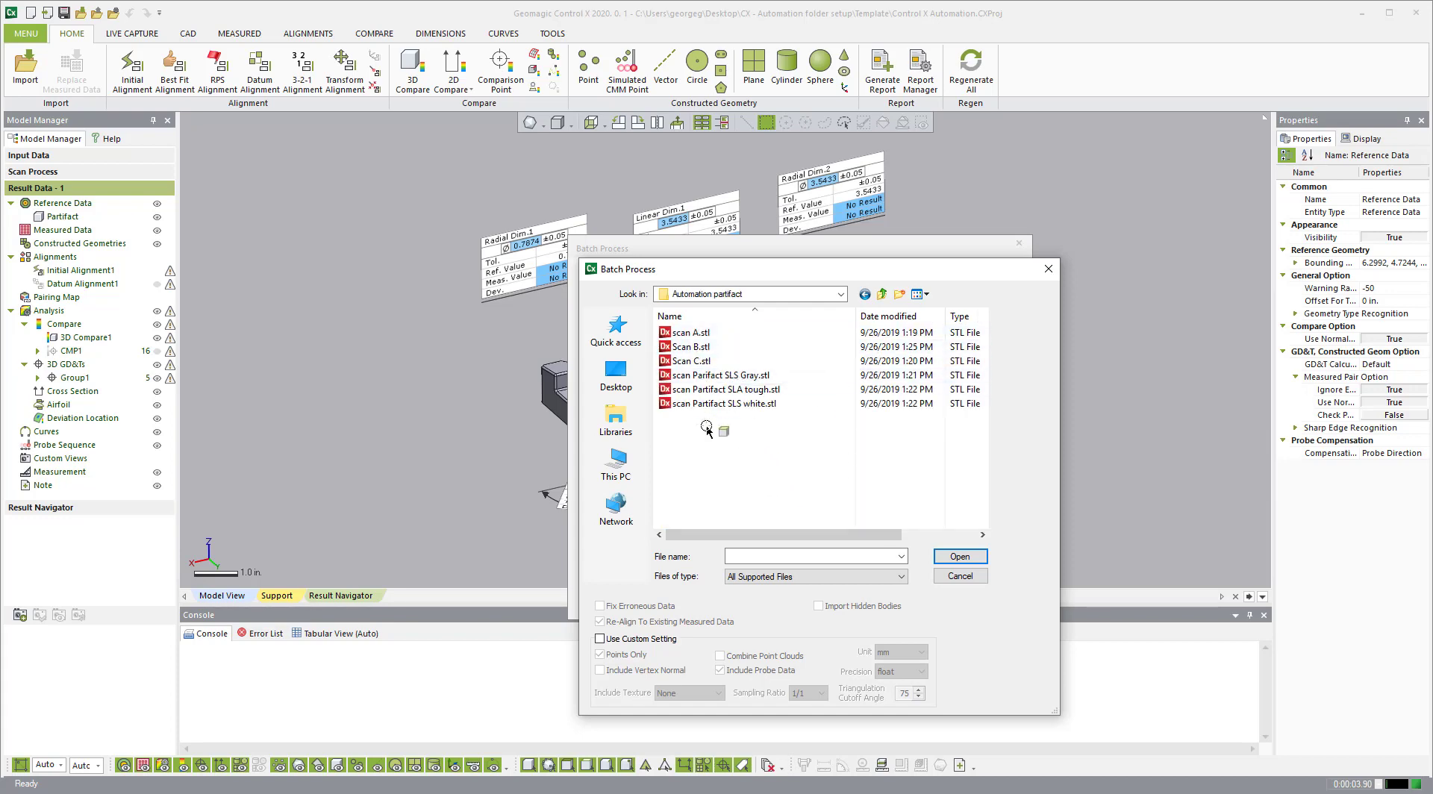
key("ctrl+a")
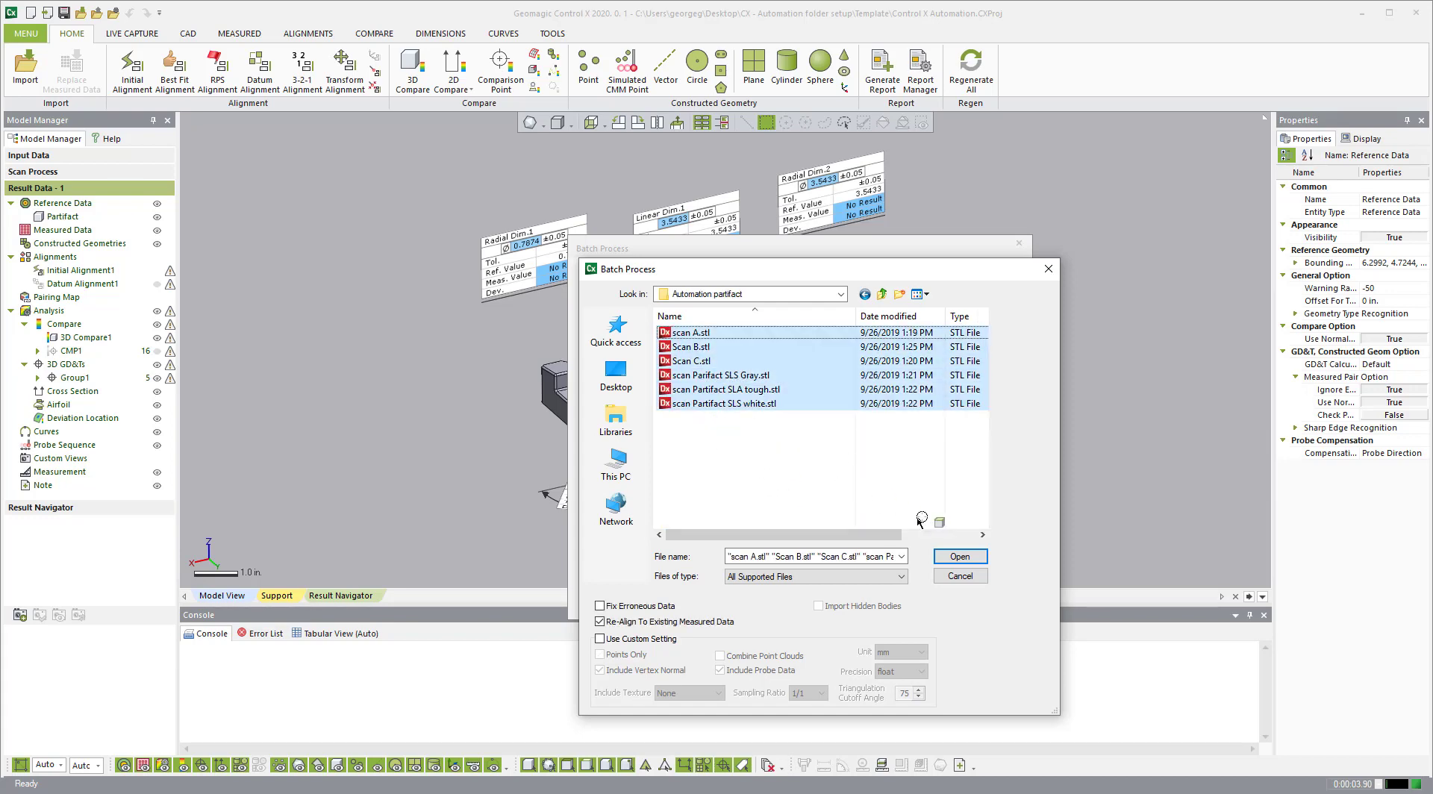
left_click(960, 556)
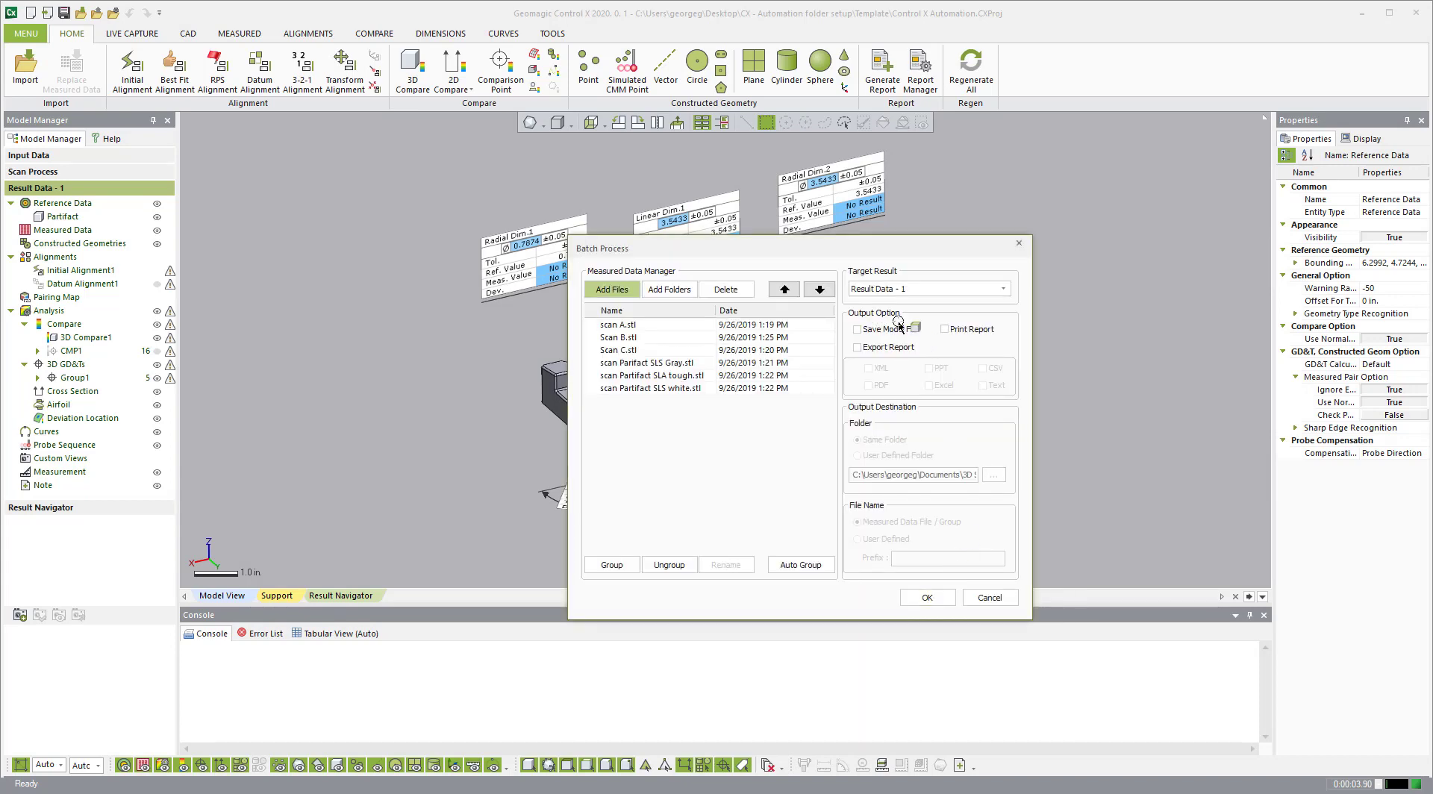
Step: Target Result Data - 1, enable Save Model File and PDF report export, and run the batch
left_click(916, 292)
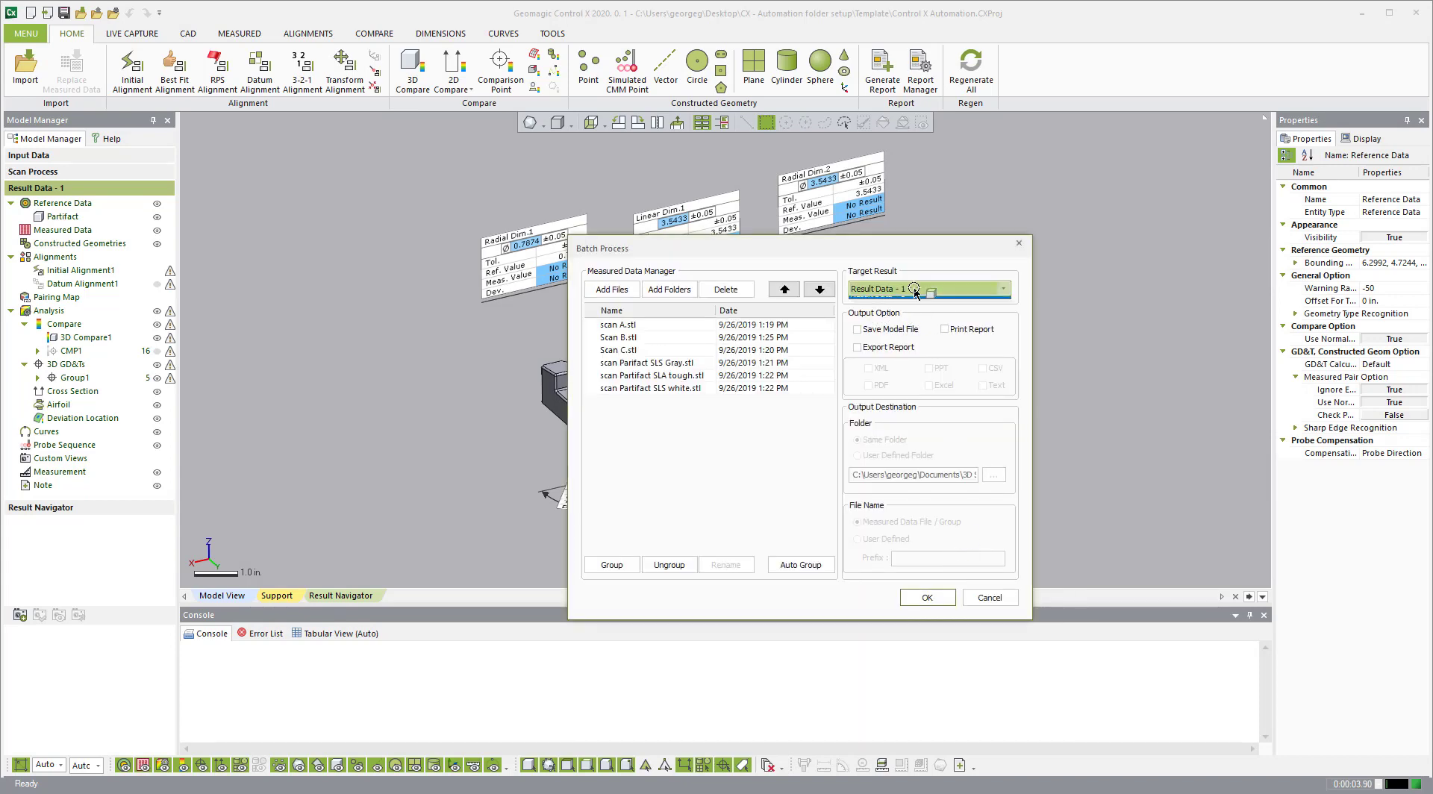
left_click(1008, 341)
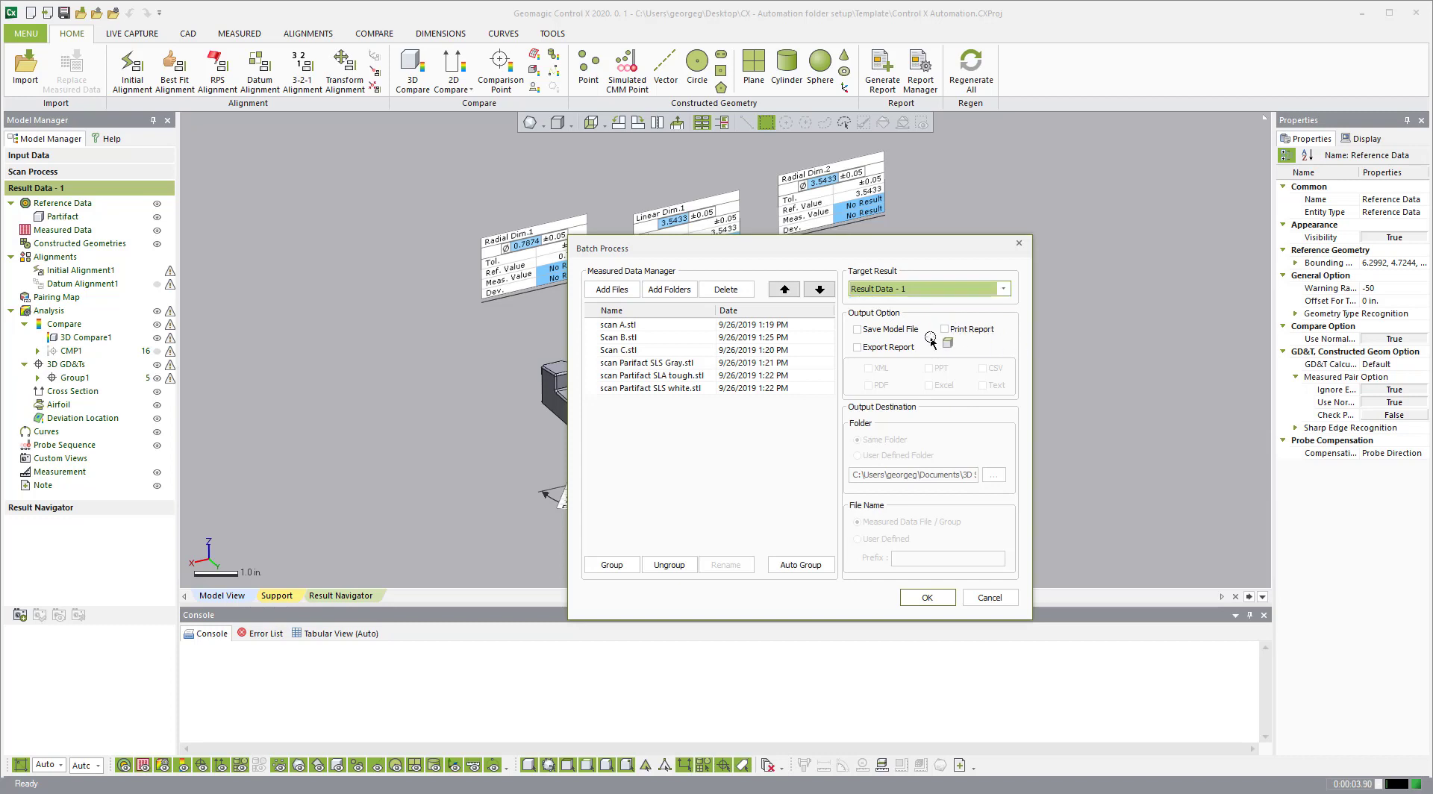
left_click(887, 330)
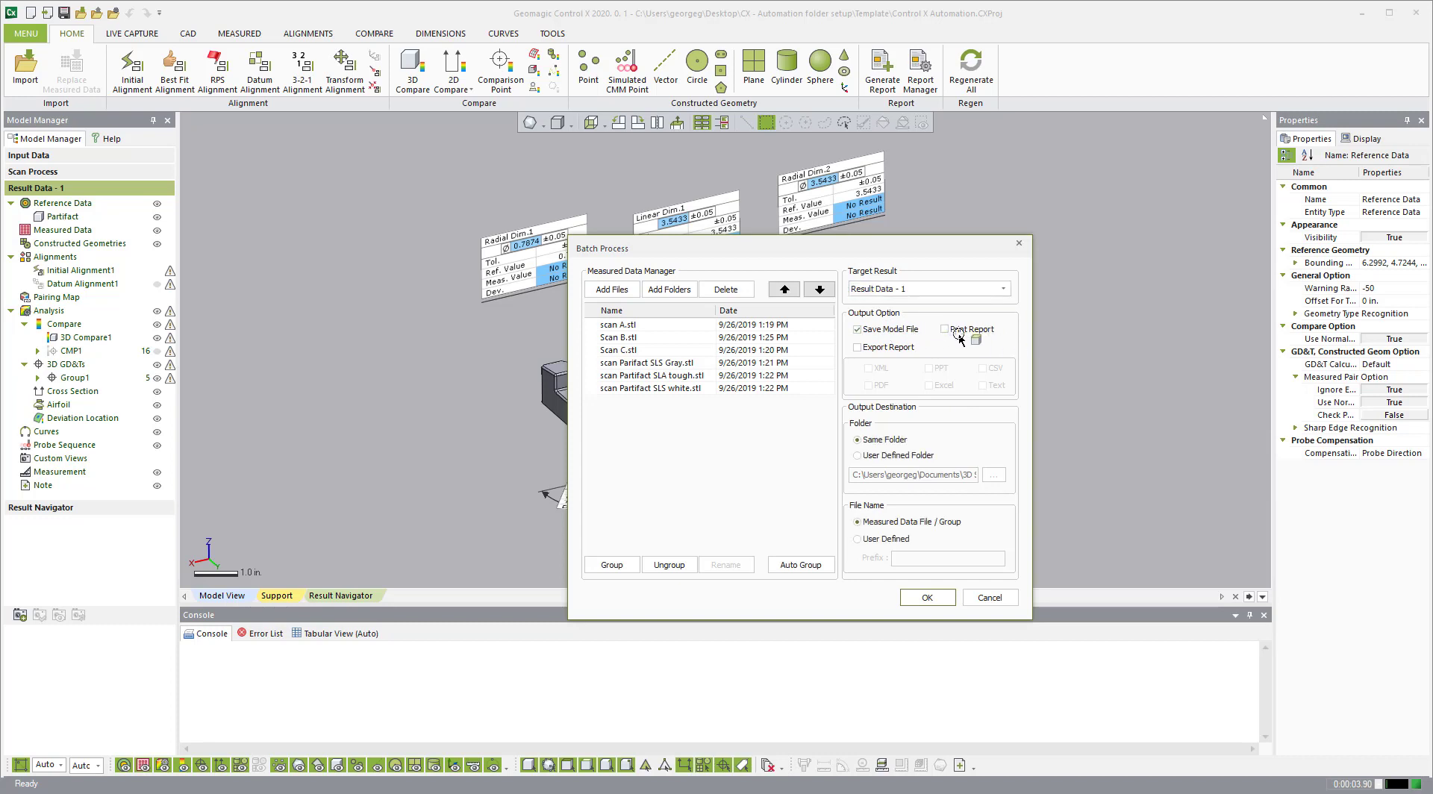
left_click(887, 348)
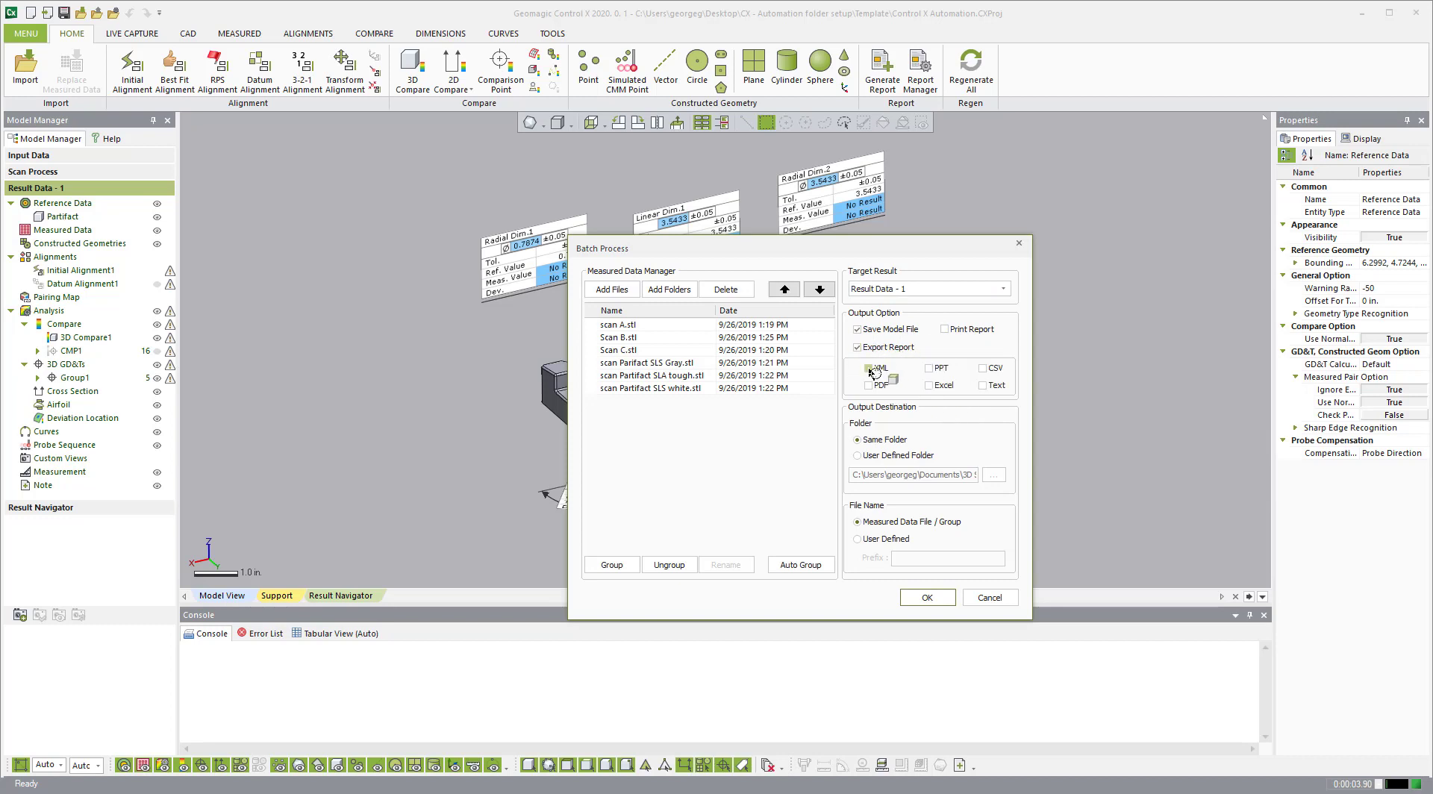
left_click(881, 386)
left_click(929, 598)
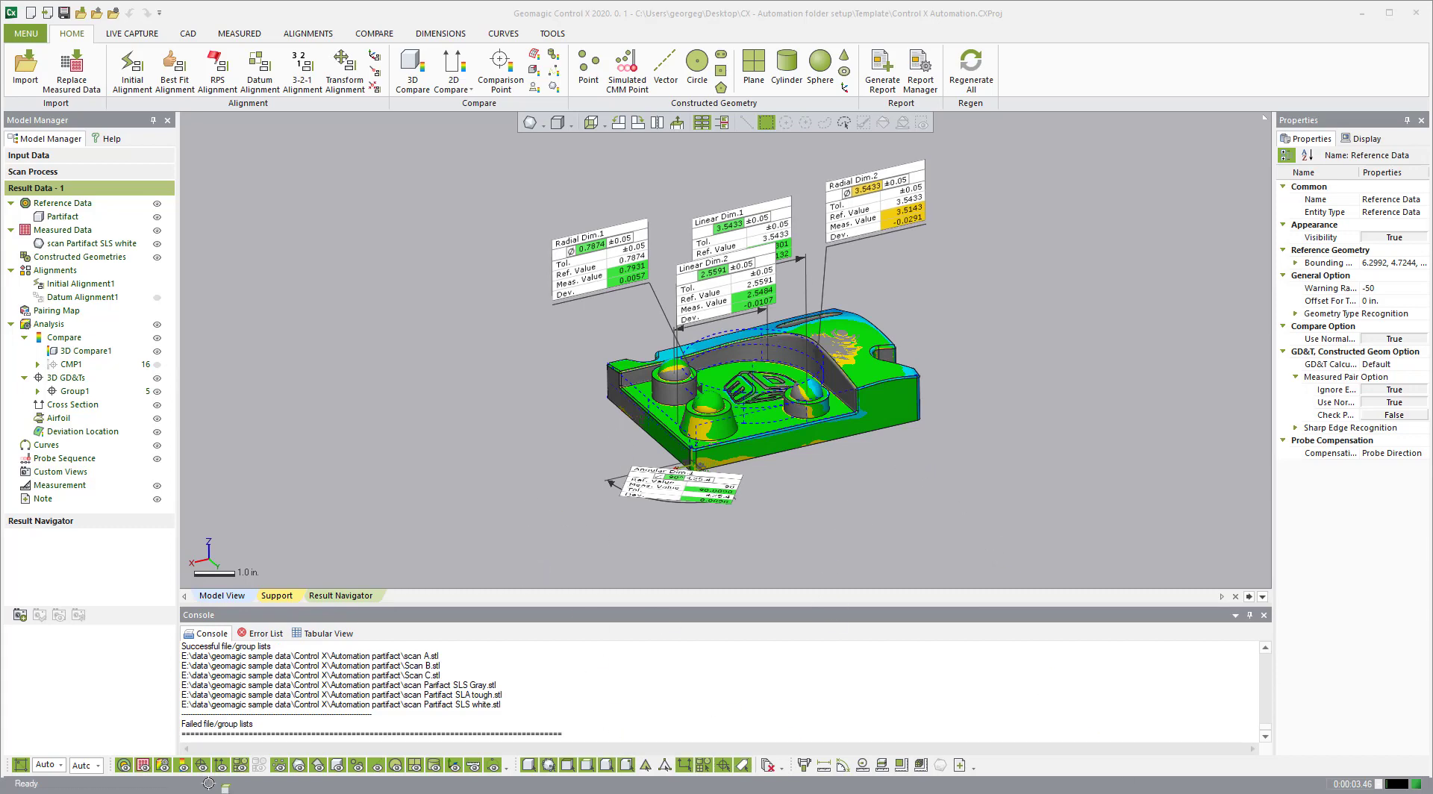
Step: Bring the Automation partifact folder window with the batch reports and projects into view
left_click_drag(226, 790, 319, 181)
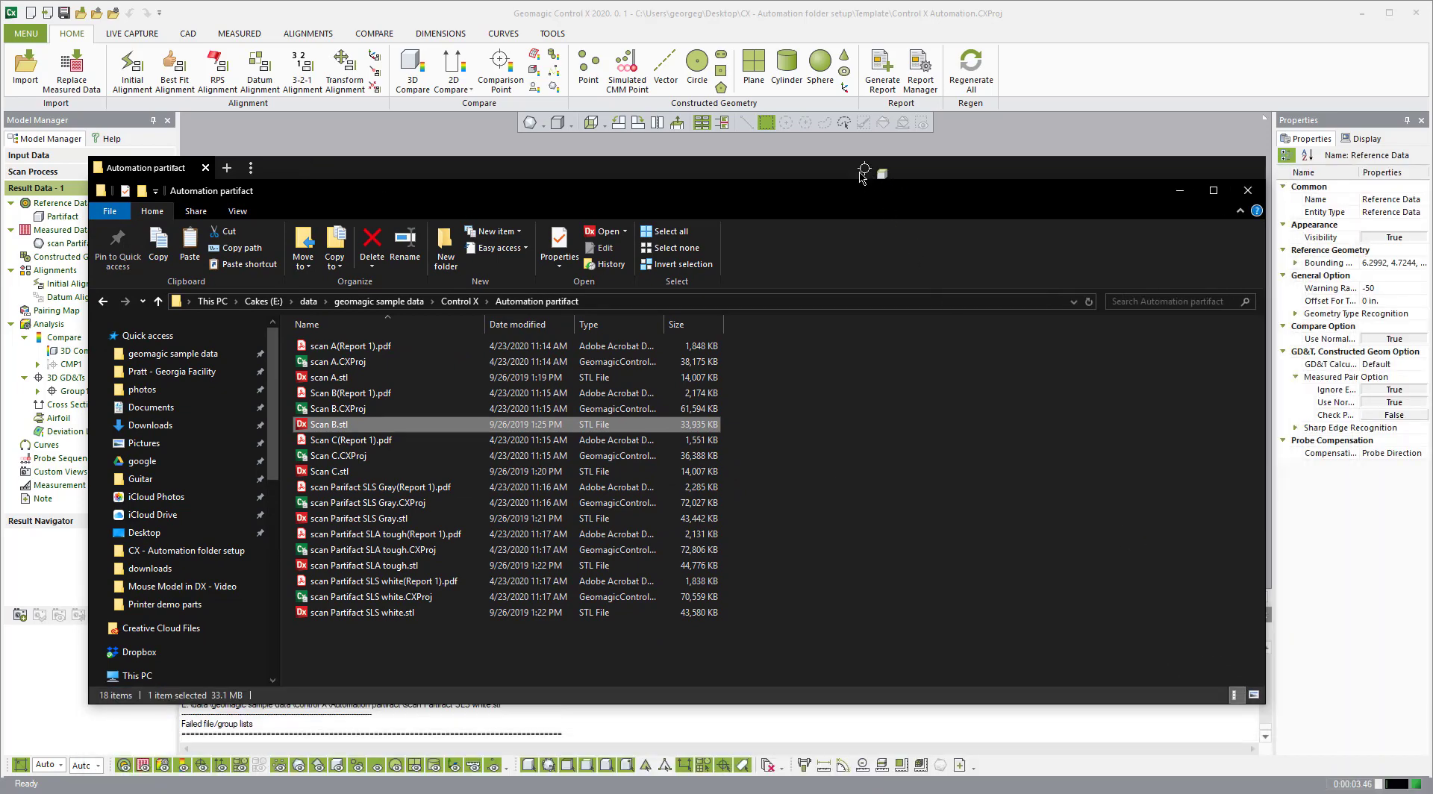
Step: Shift the Explorer window up and right, then select scan A(Report 1).pdf
left_click_drag(865, 172, 357, 353)
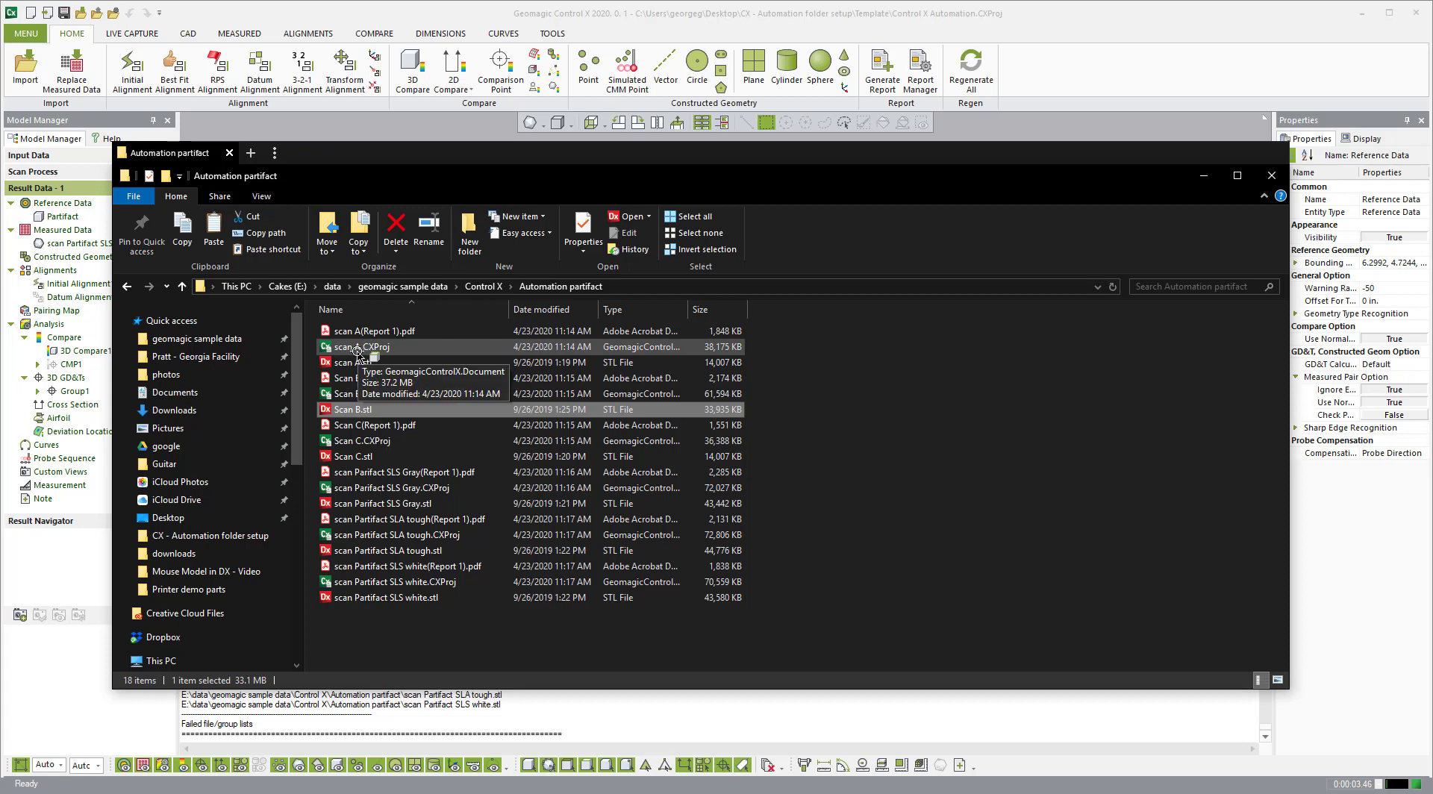
left_click(357, 333)
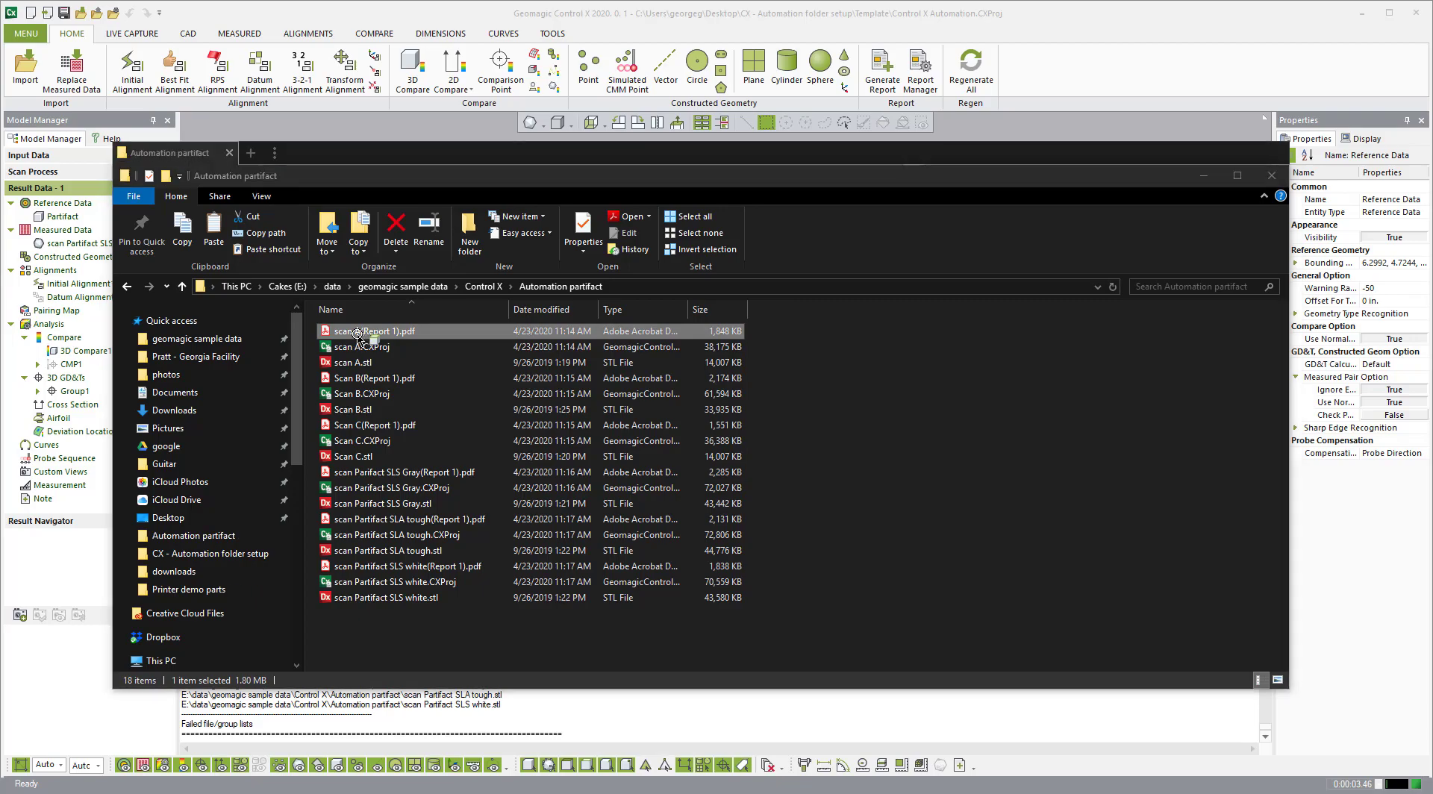
scroll(642, 333, "down", 3)
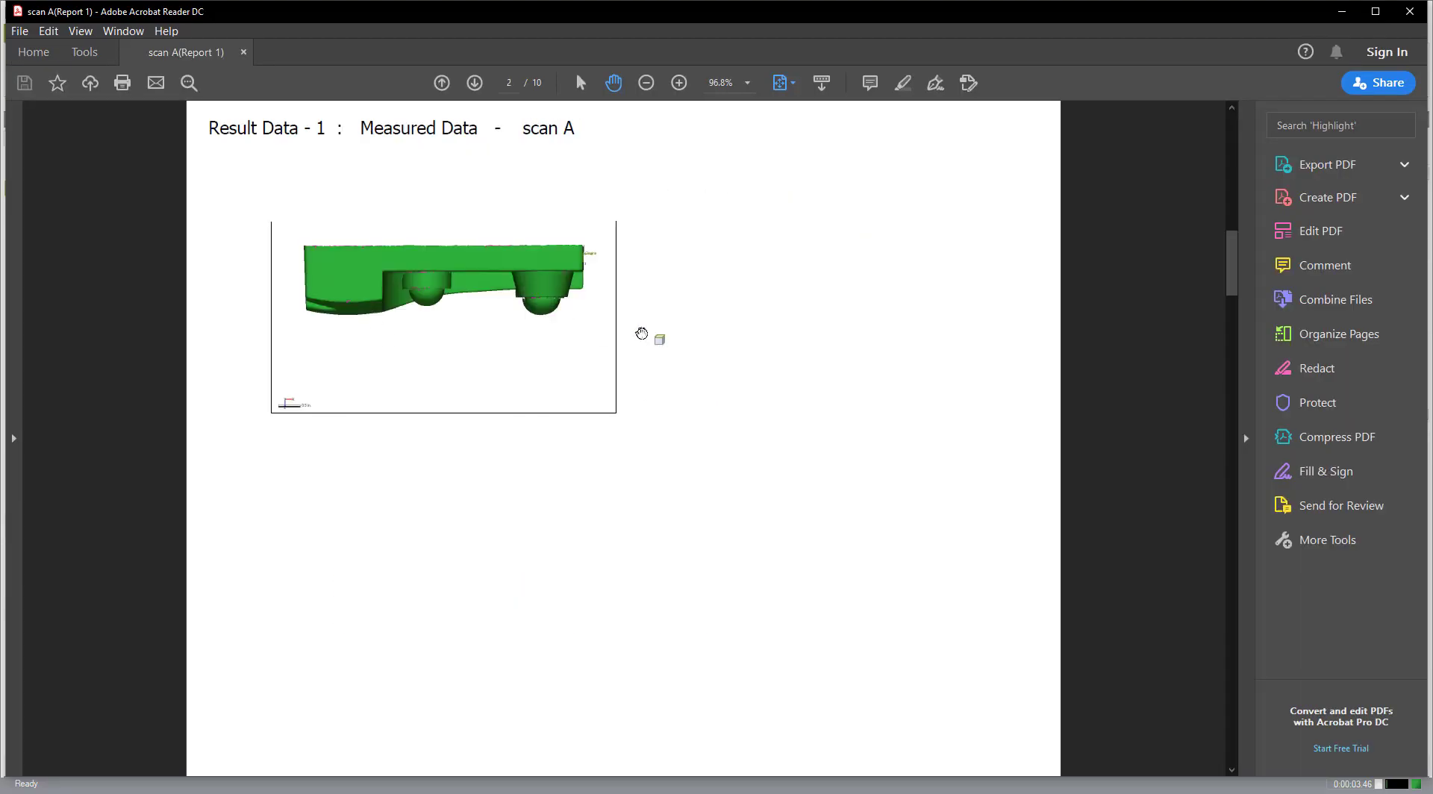
scroll(642, 333, "down", 3)
scroll(641, 334, "down", 4)
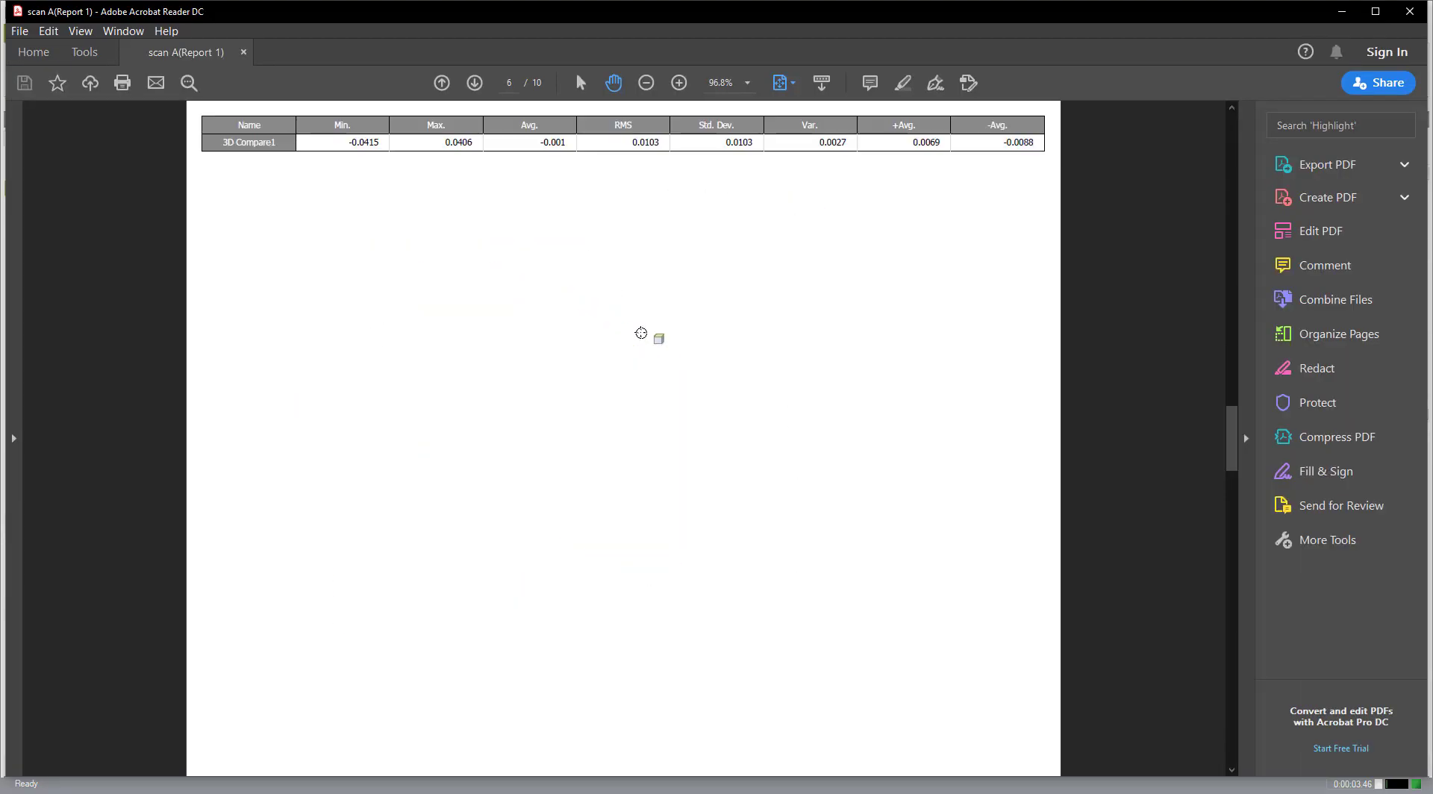
scroll(642, 334, "down", 1)
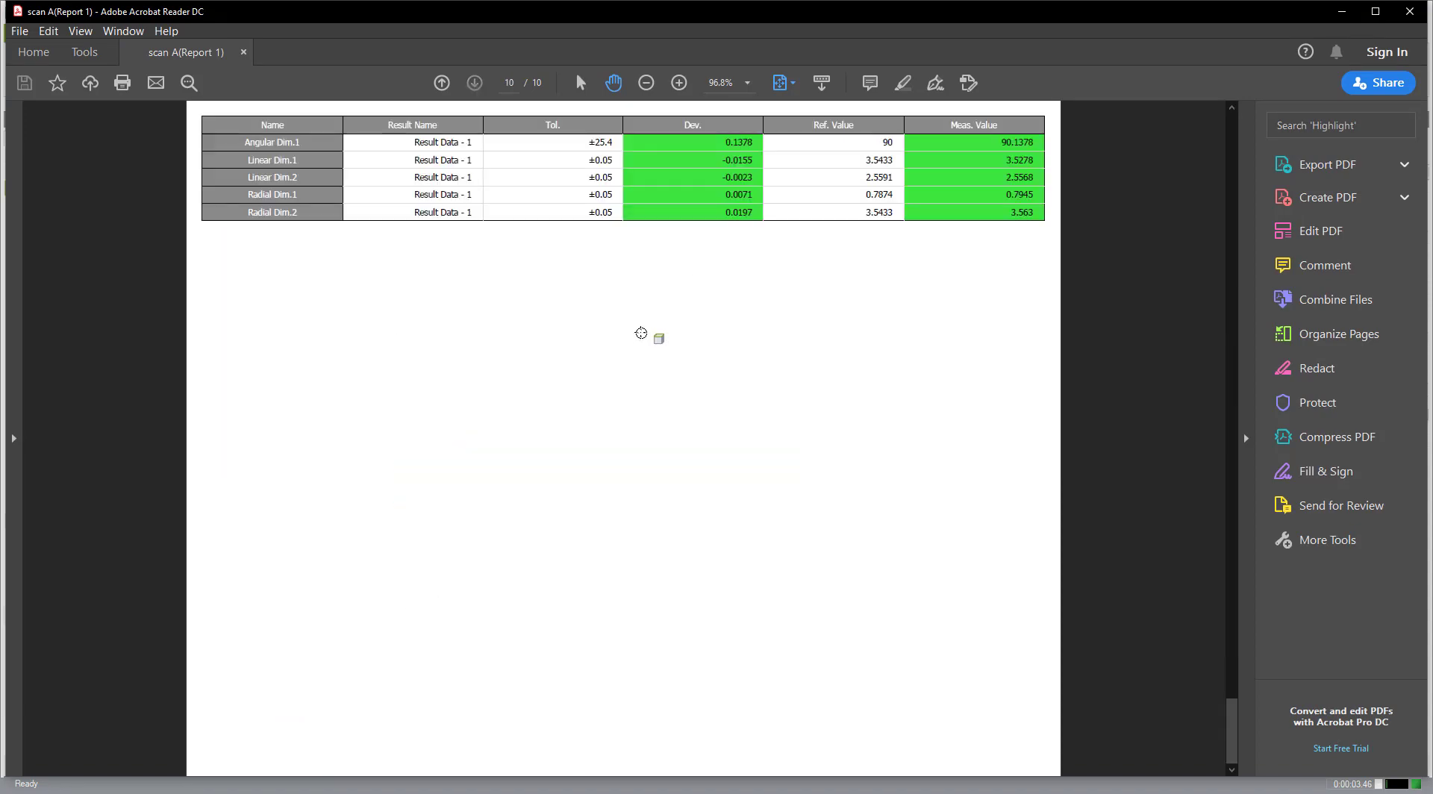
scroll(641, 334, "up", 9)
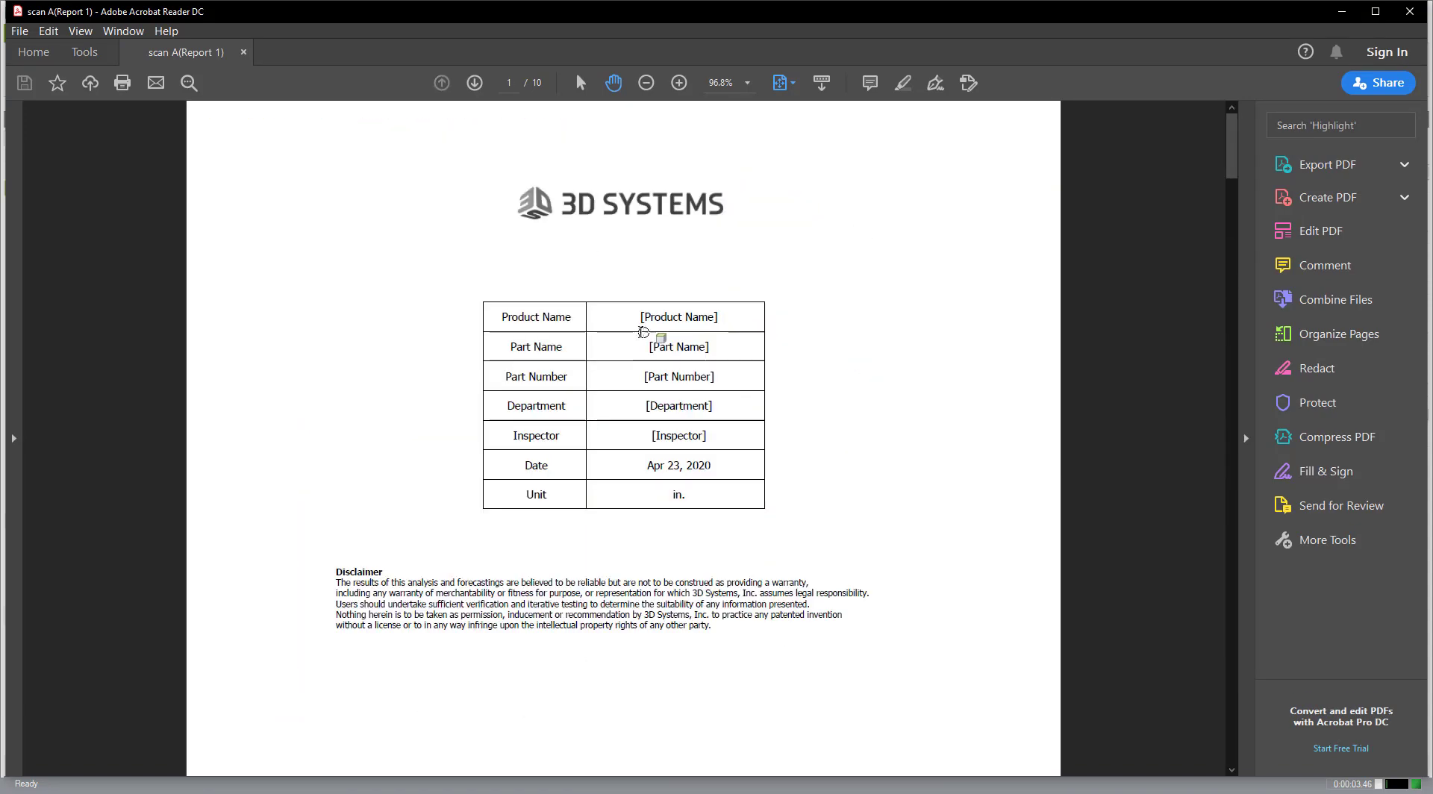
scroll(644, 332, "down", 6)
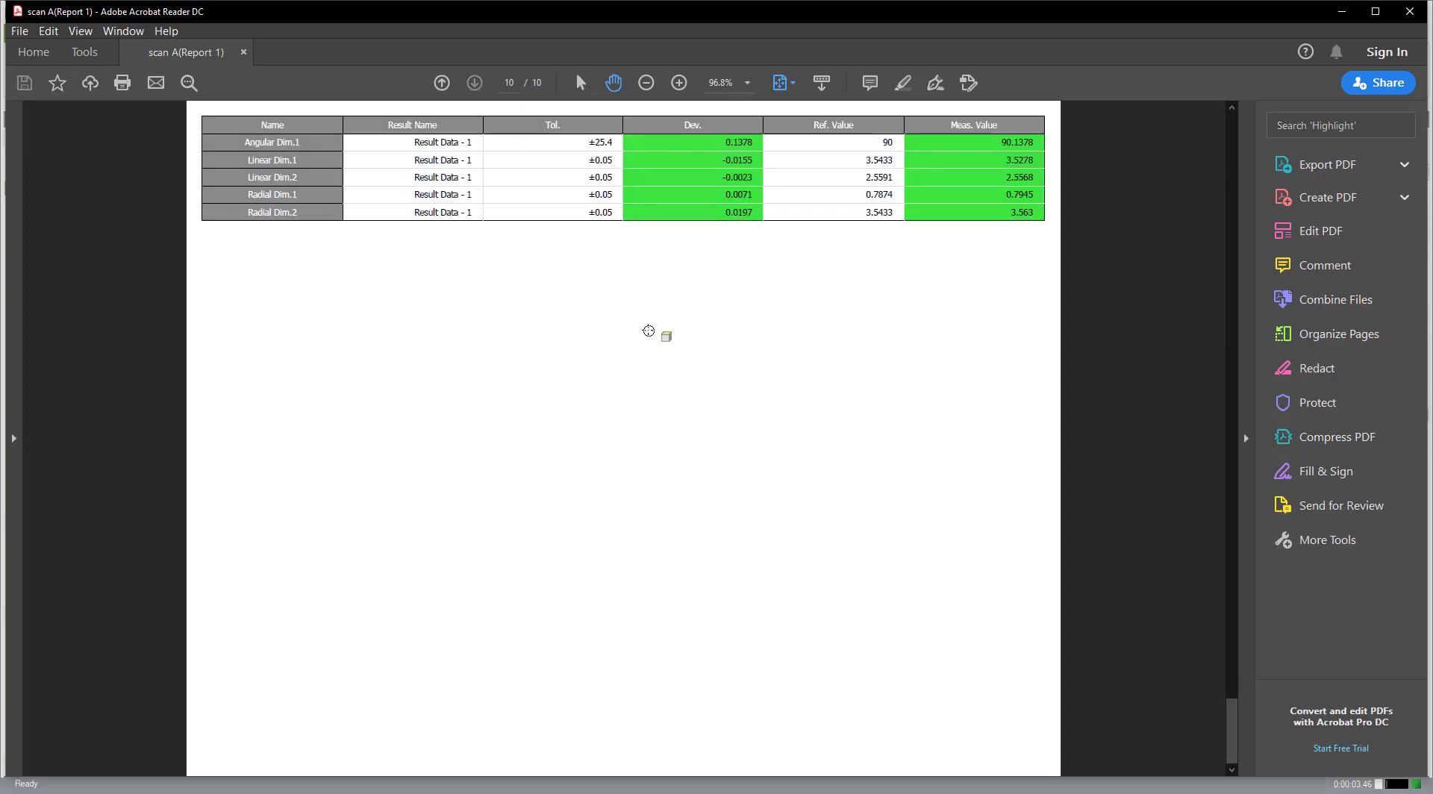
scroll(644, 331, "up", 2)
left_click(1409, 11)
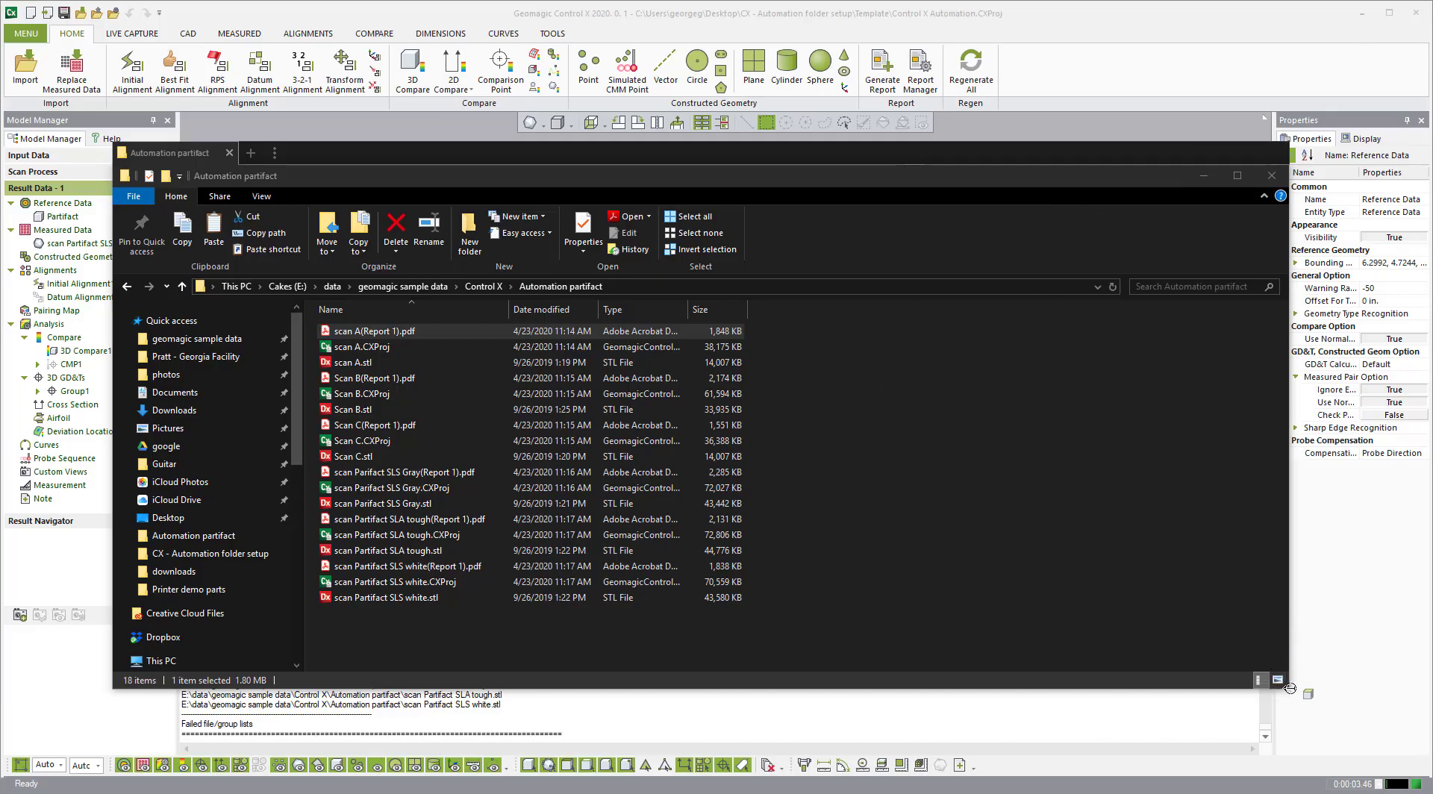
Step: Shrink the scans folder window and move it to the right side of the screen
left_click_drag(1292, 687, 907, 701)
left_click_drag(580, 161, 1037, 197)
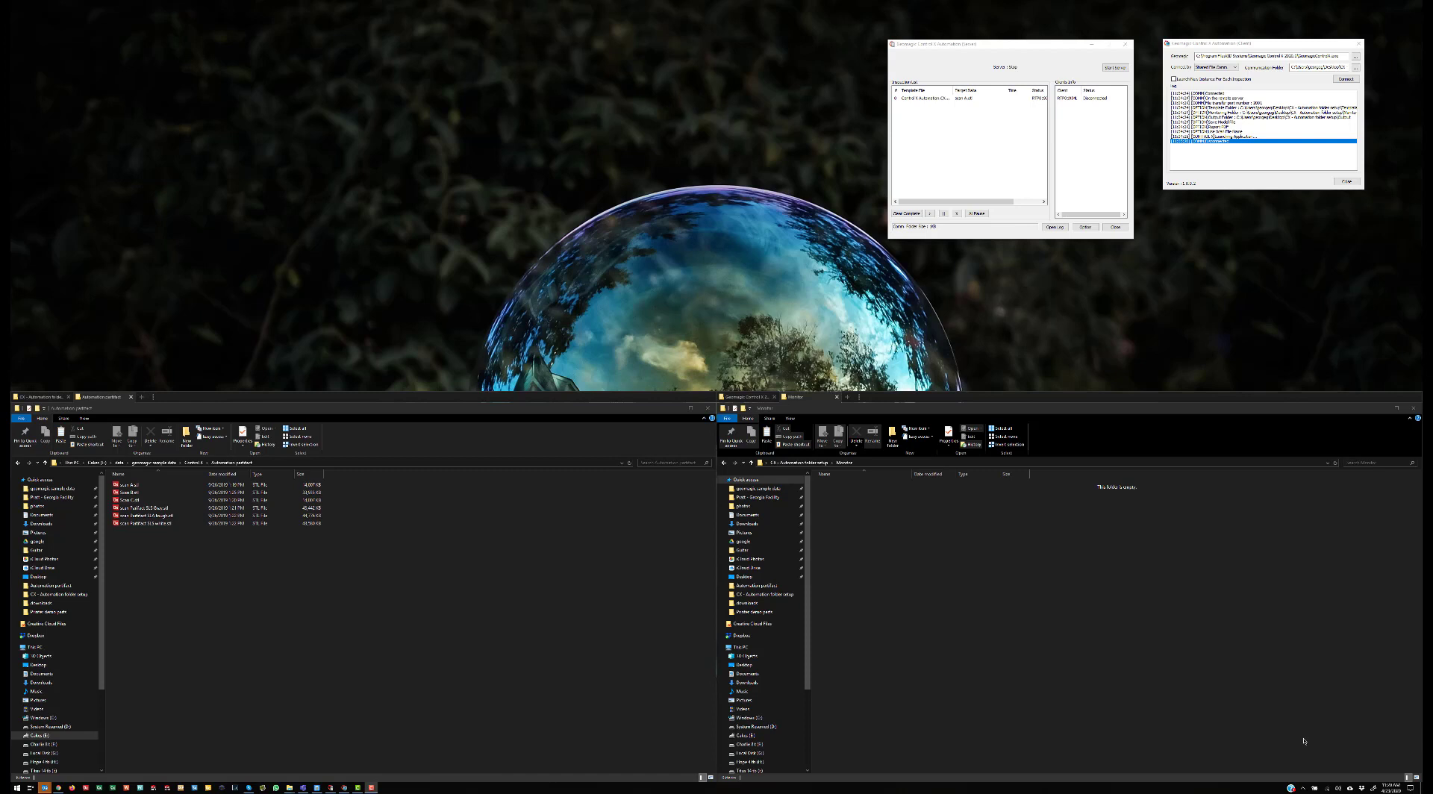
Step: Show the Geomagic Control X 2020.0 program folder and shift the Automation Server and Client windows down-left
left_click(748, 396)
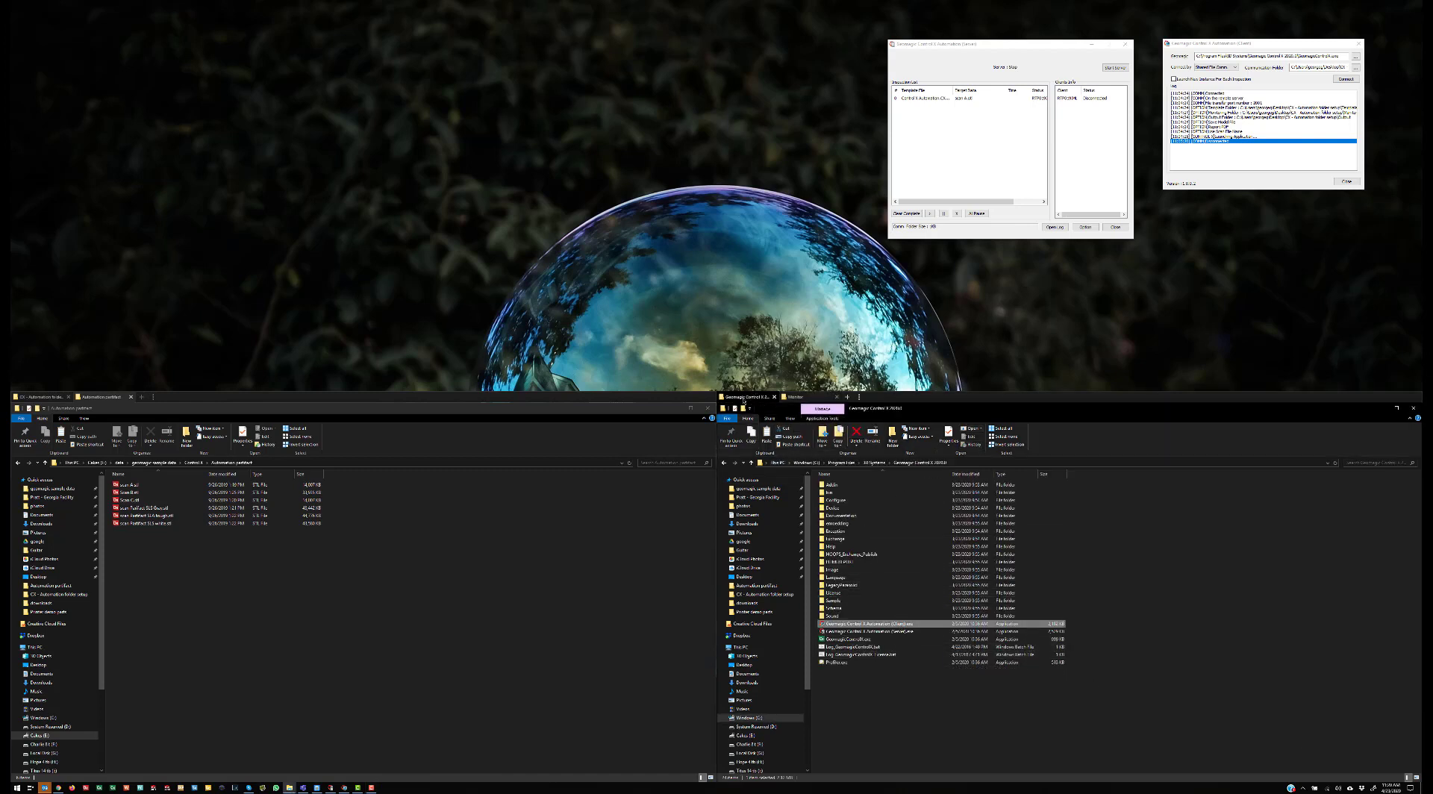
left_click(962, 461)
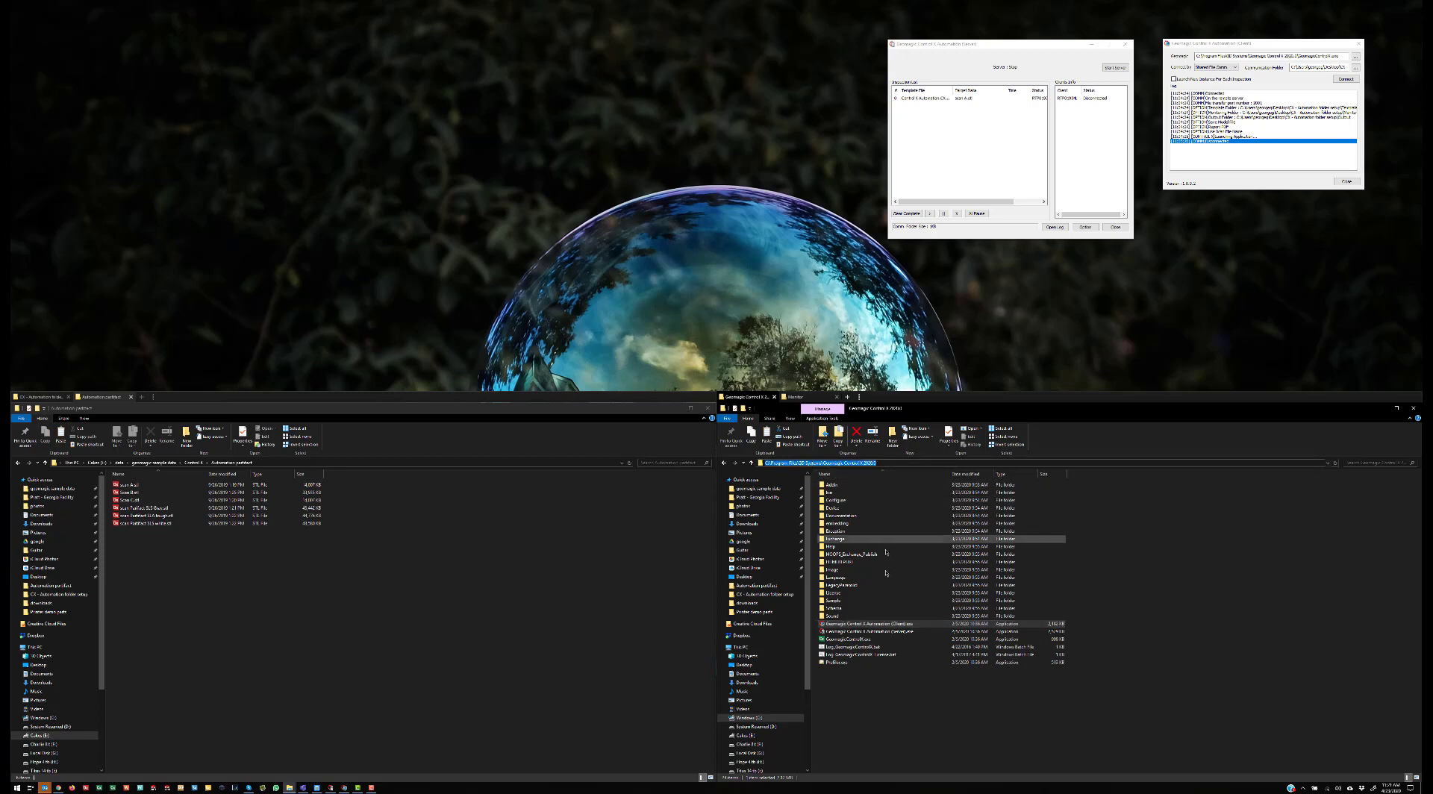
left_click(888, 671)
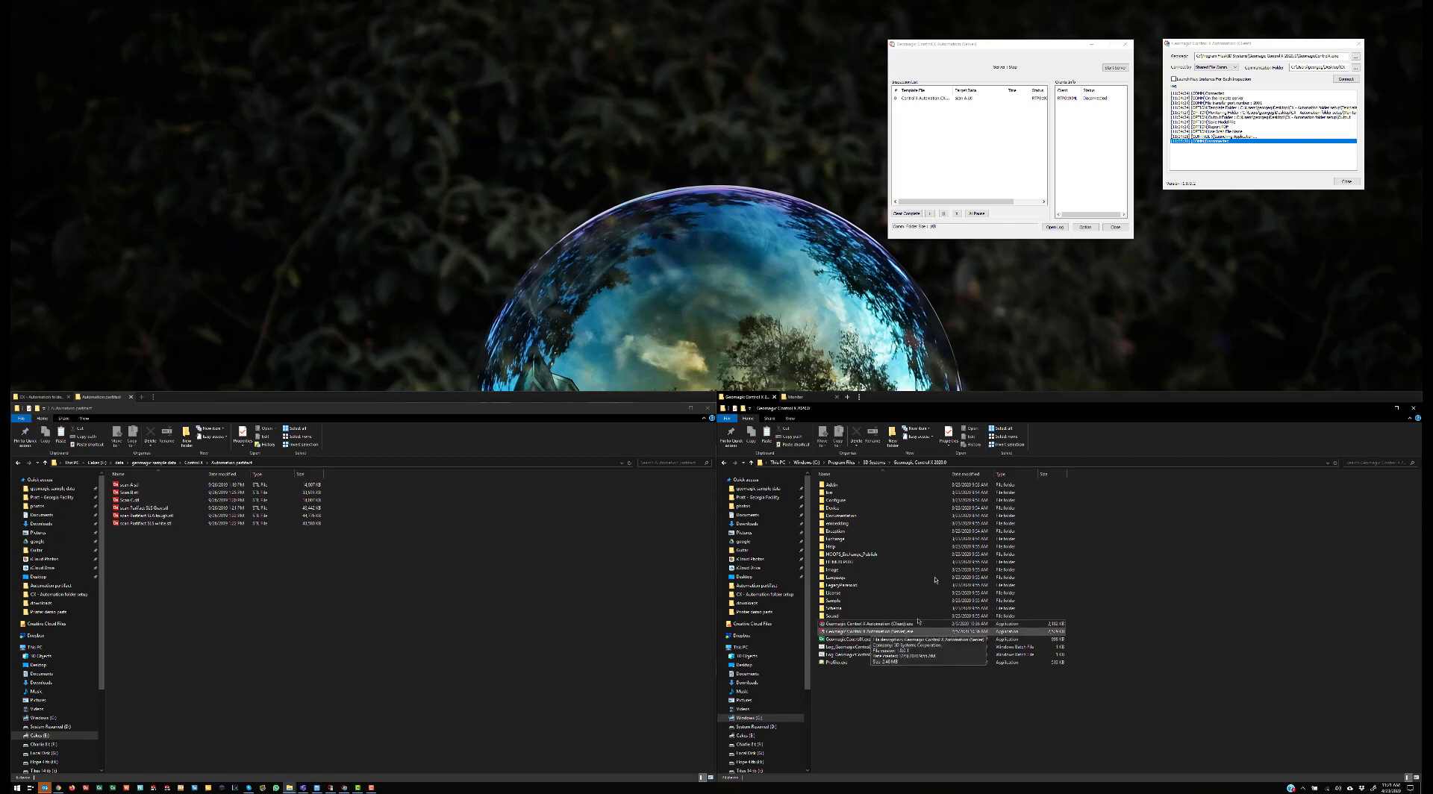
left_click_drag(1046, 43, 978, 61)
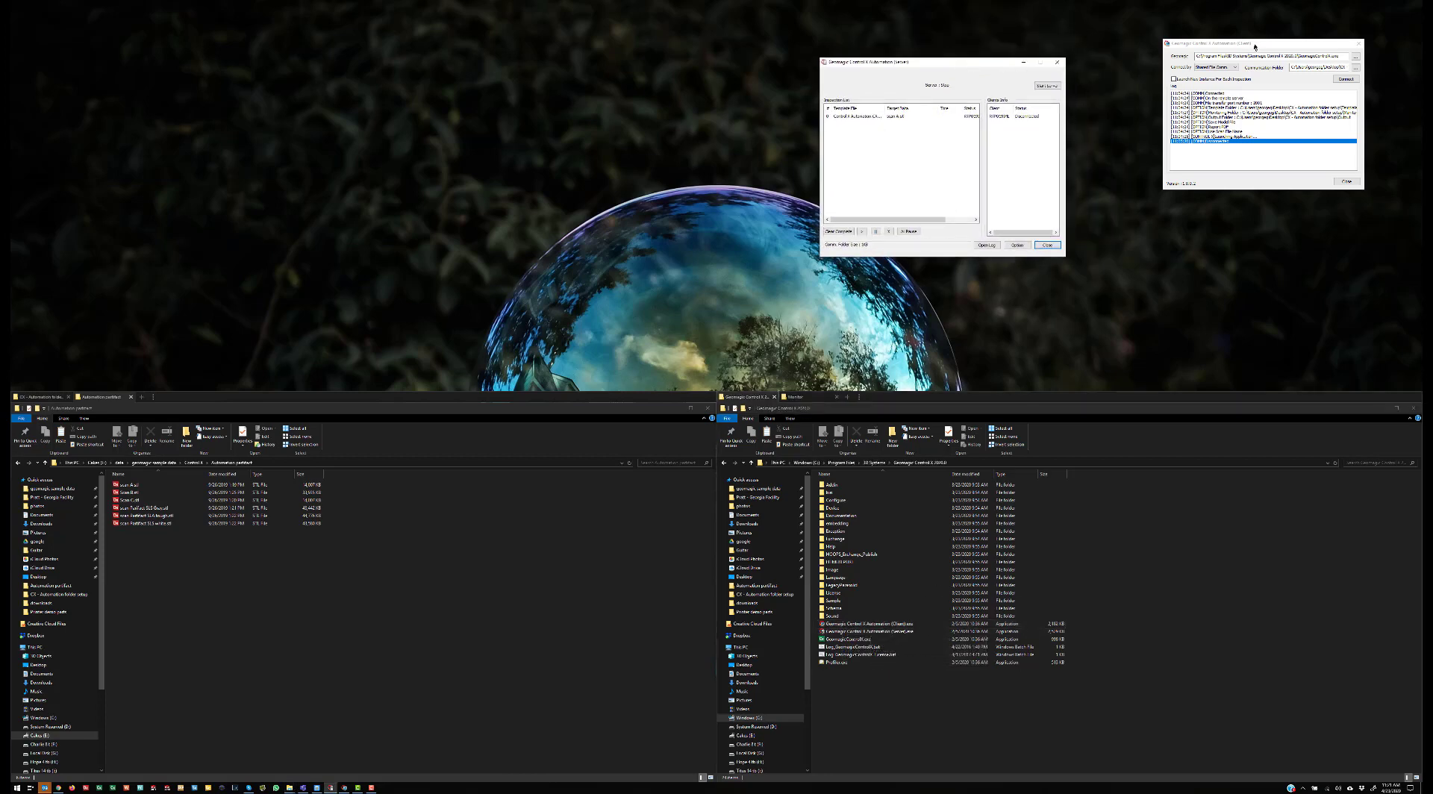
left_click_drag(1255, 46, 1226, 71)
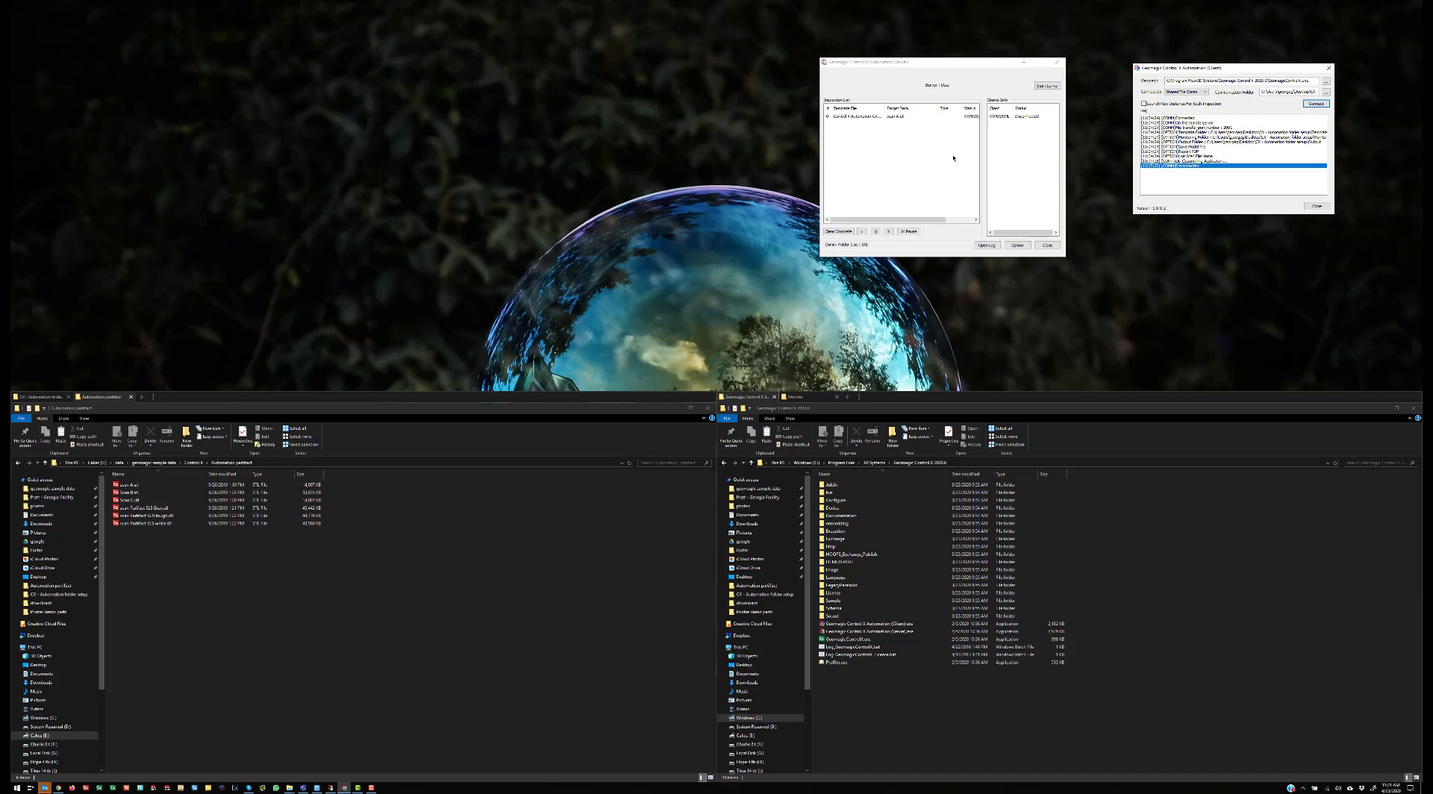
Step: Go up from the Monitor folder to CX - Automation folder setup, then bring the Automation Server window forward
left_click(809, 399)
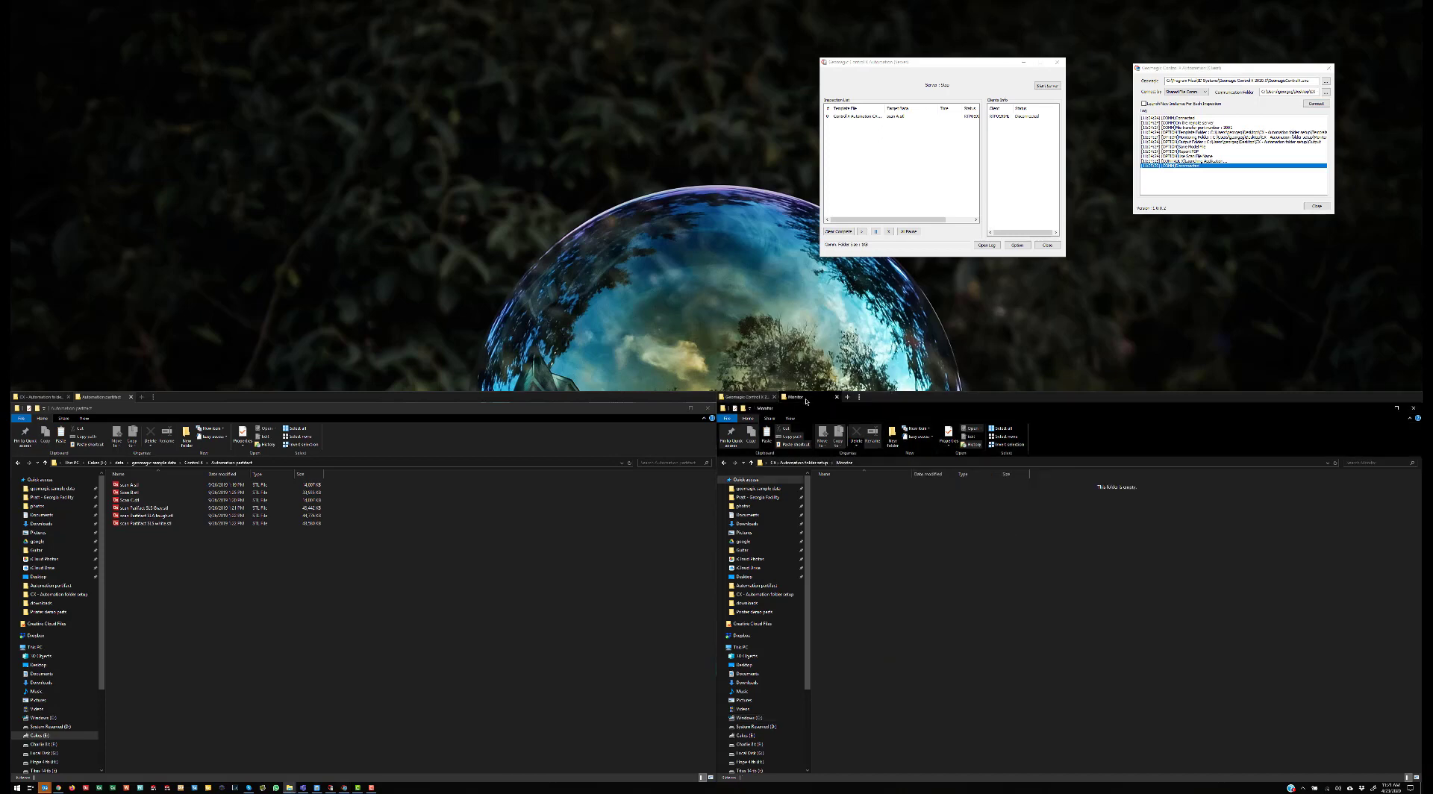
left_click(820, 463)
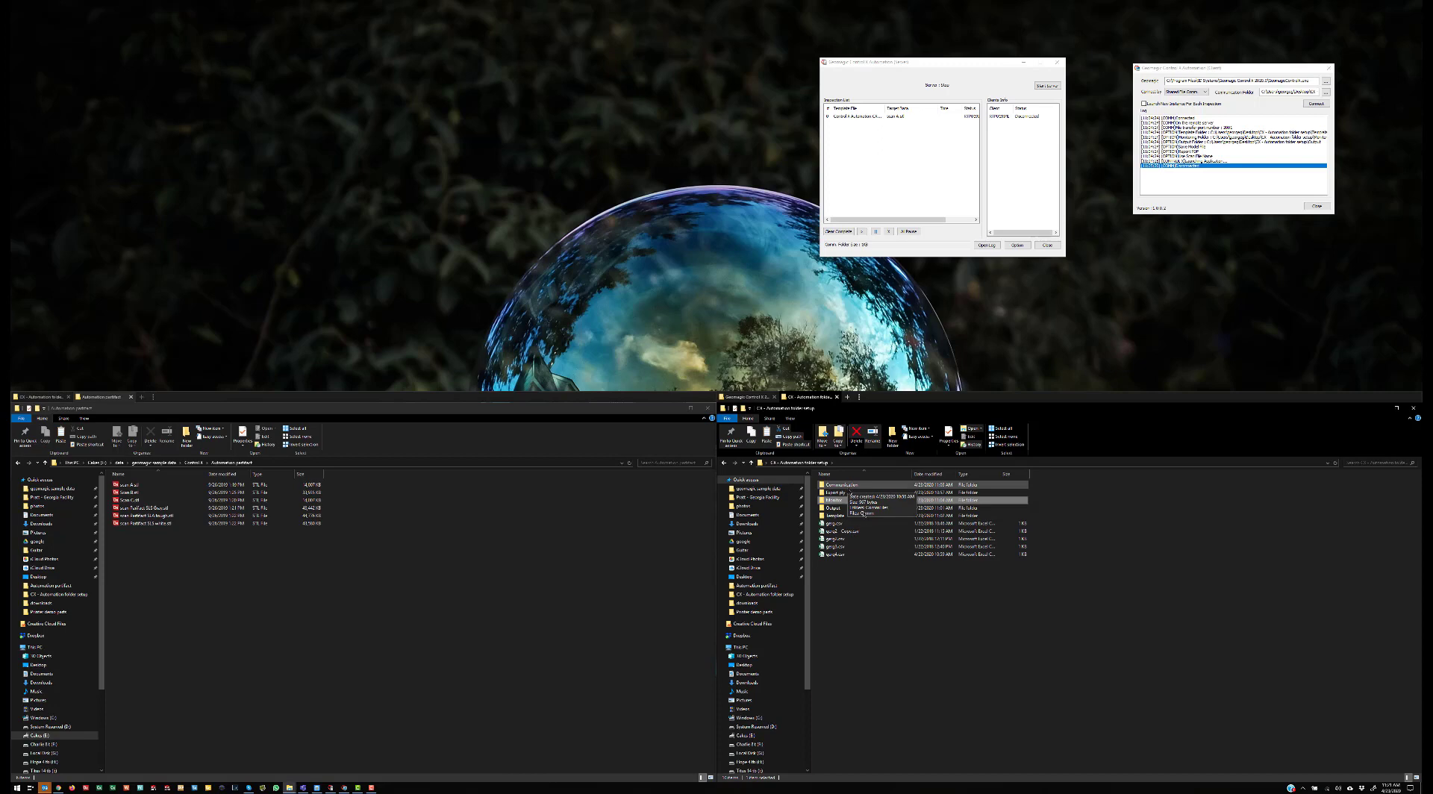
left_click(892, 589)
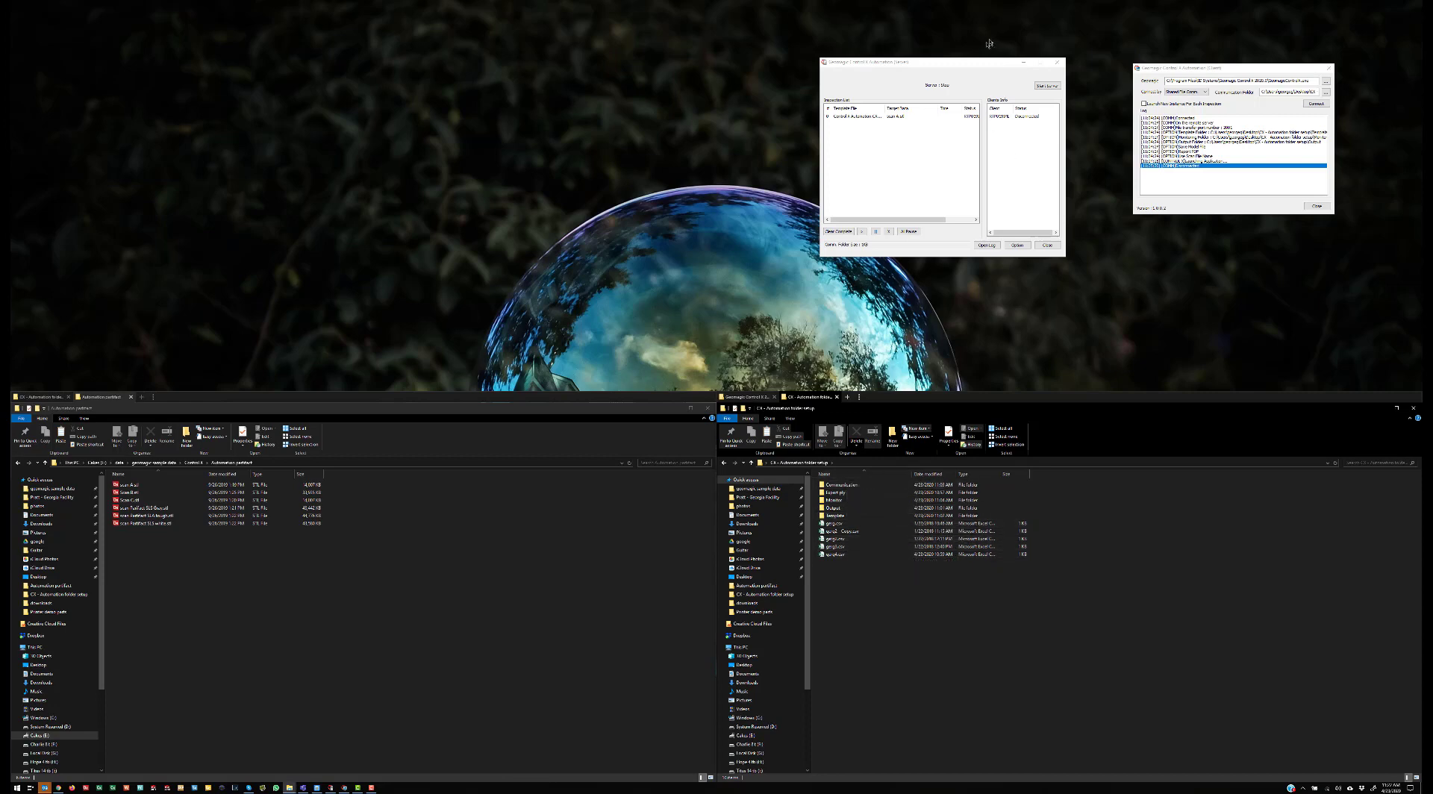
left_click(975, 86)
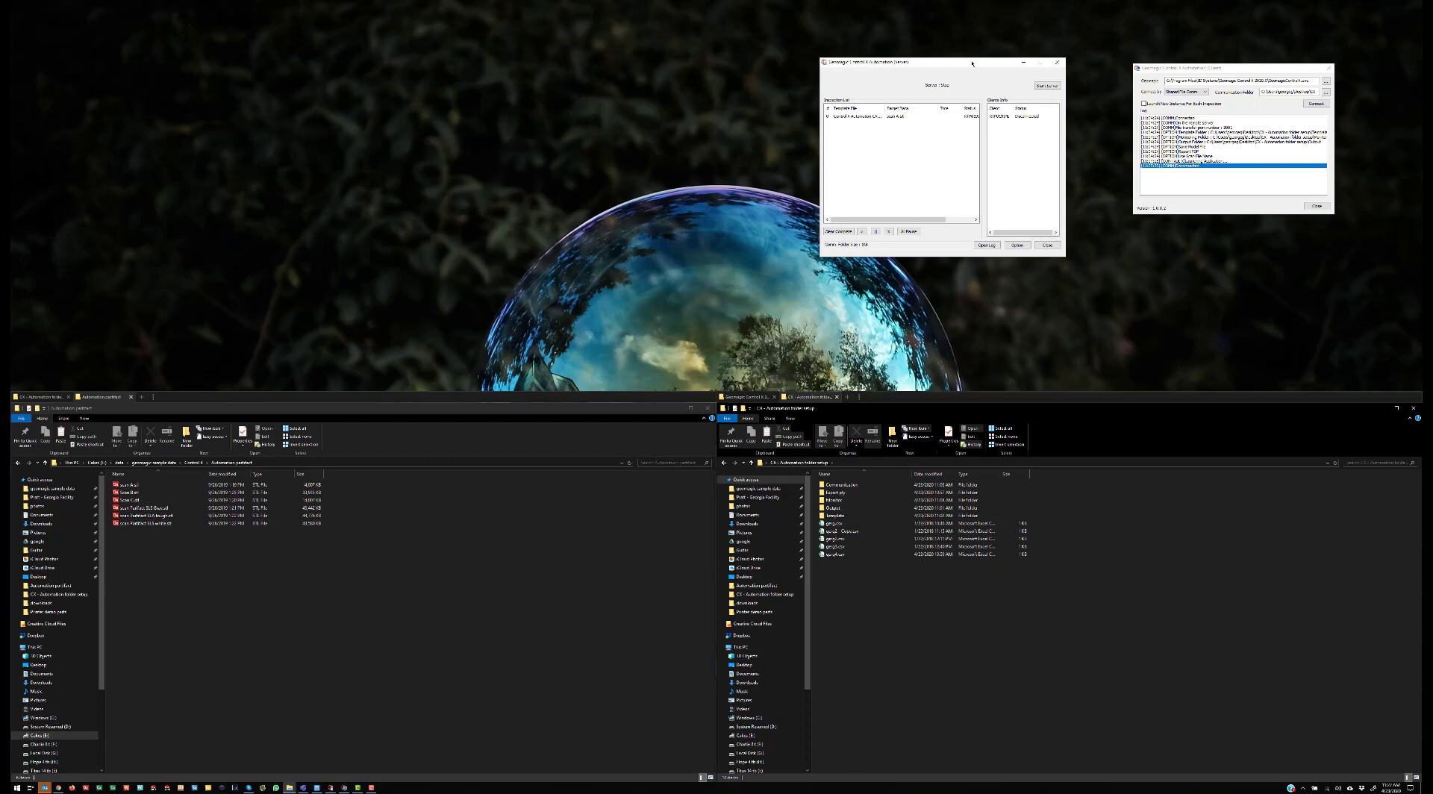
Step: Open the Automation Server's Option dialog with its monitoring, template and output folder settings
left_click(1020, 246)
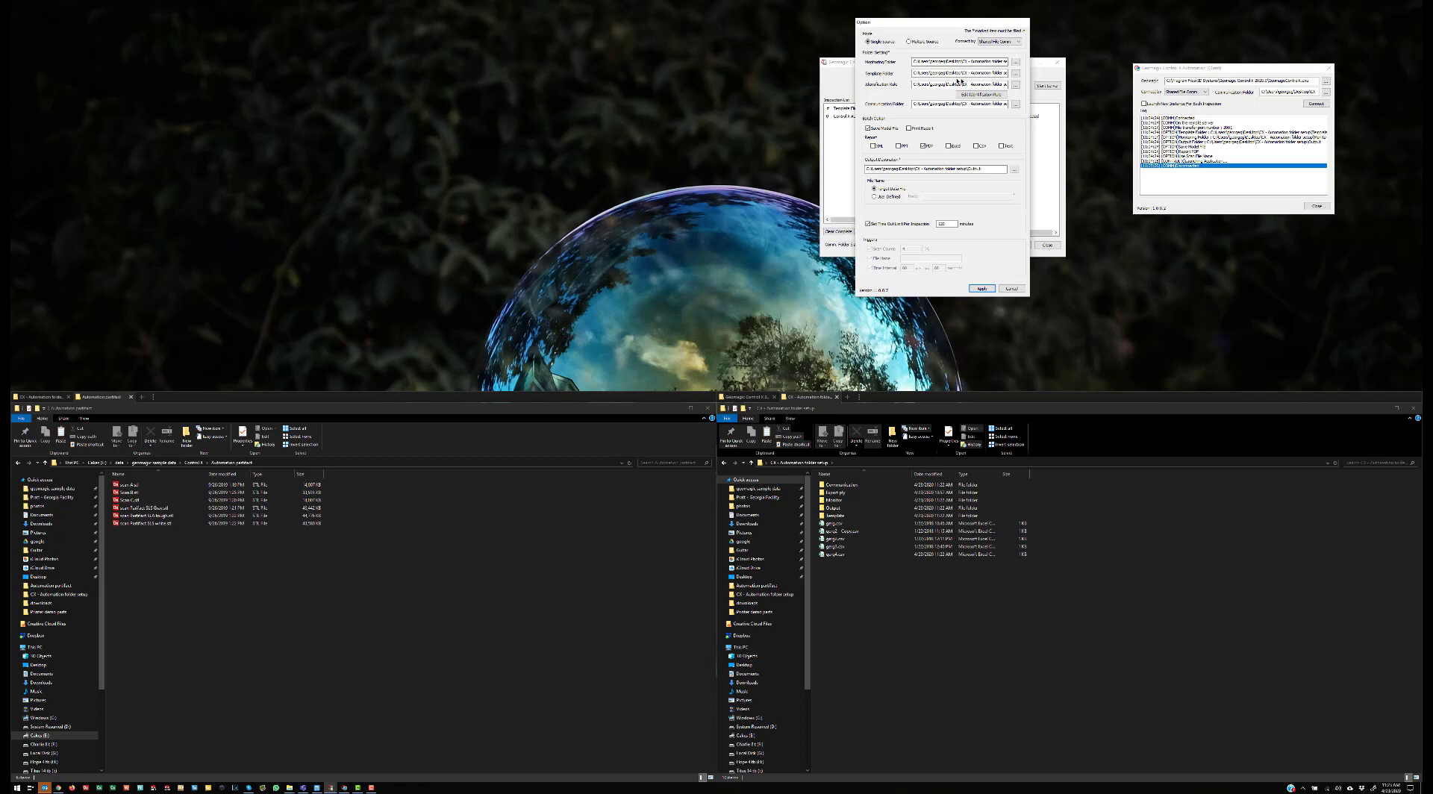
Step: Open the Template folder in Explorer and launch the identification rule CSV in Excel
left_click(1016, 74)
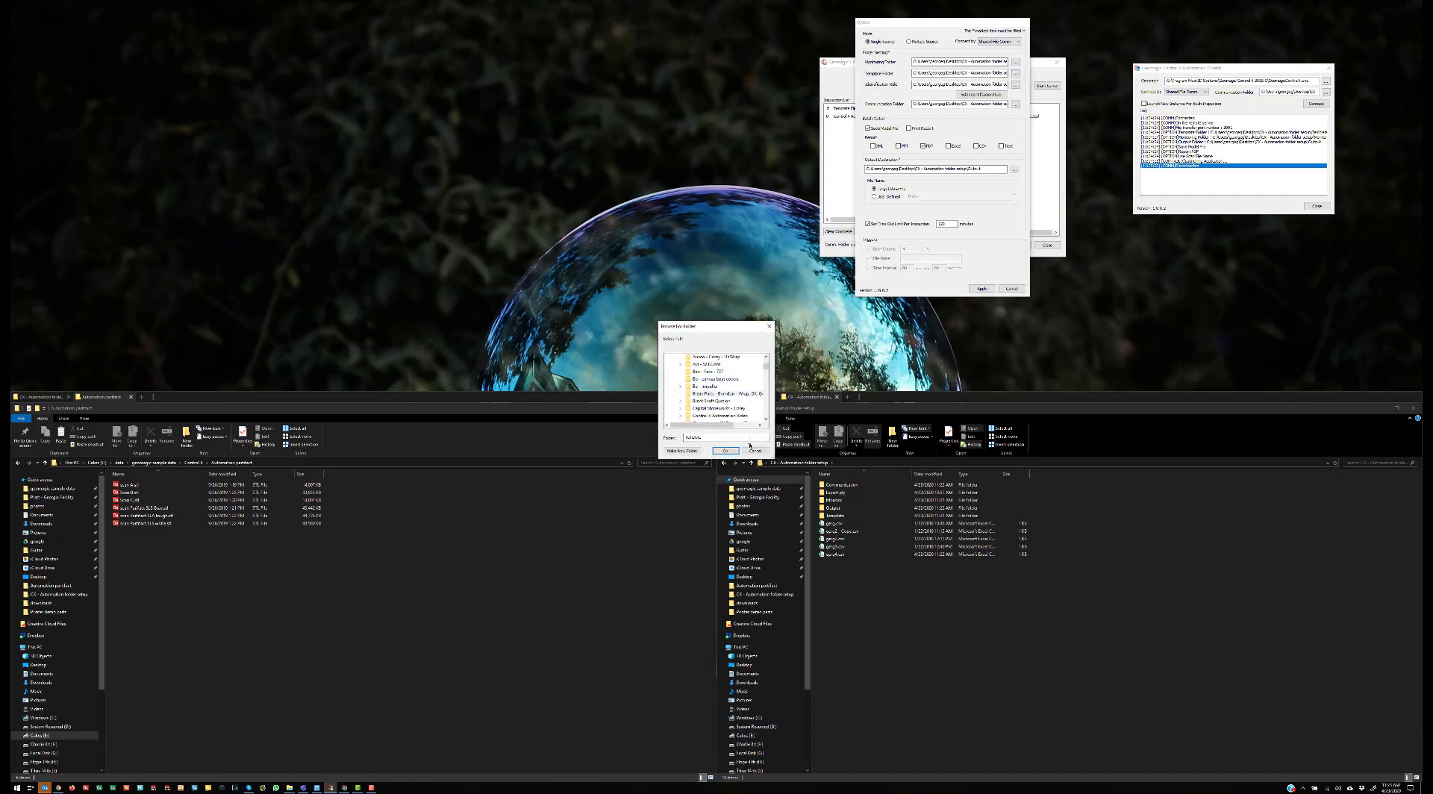
left_click(756, 451)
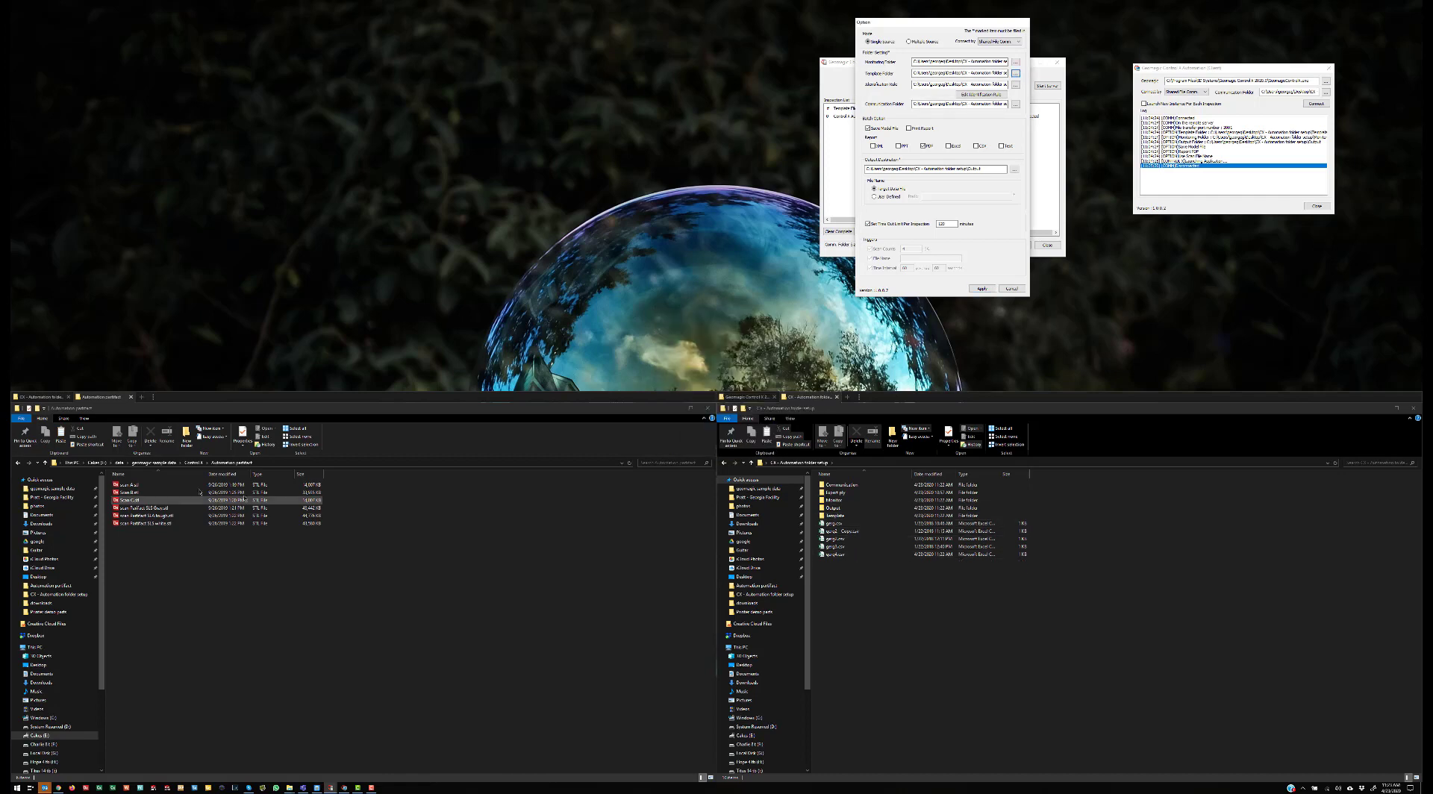
double_click(837, 515)
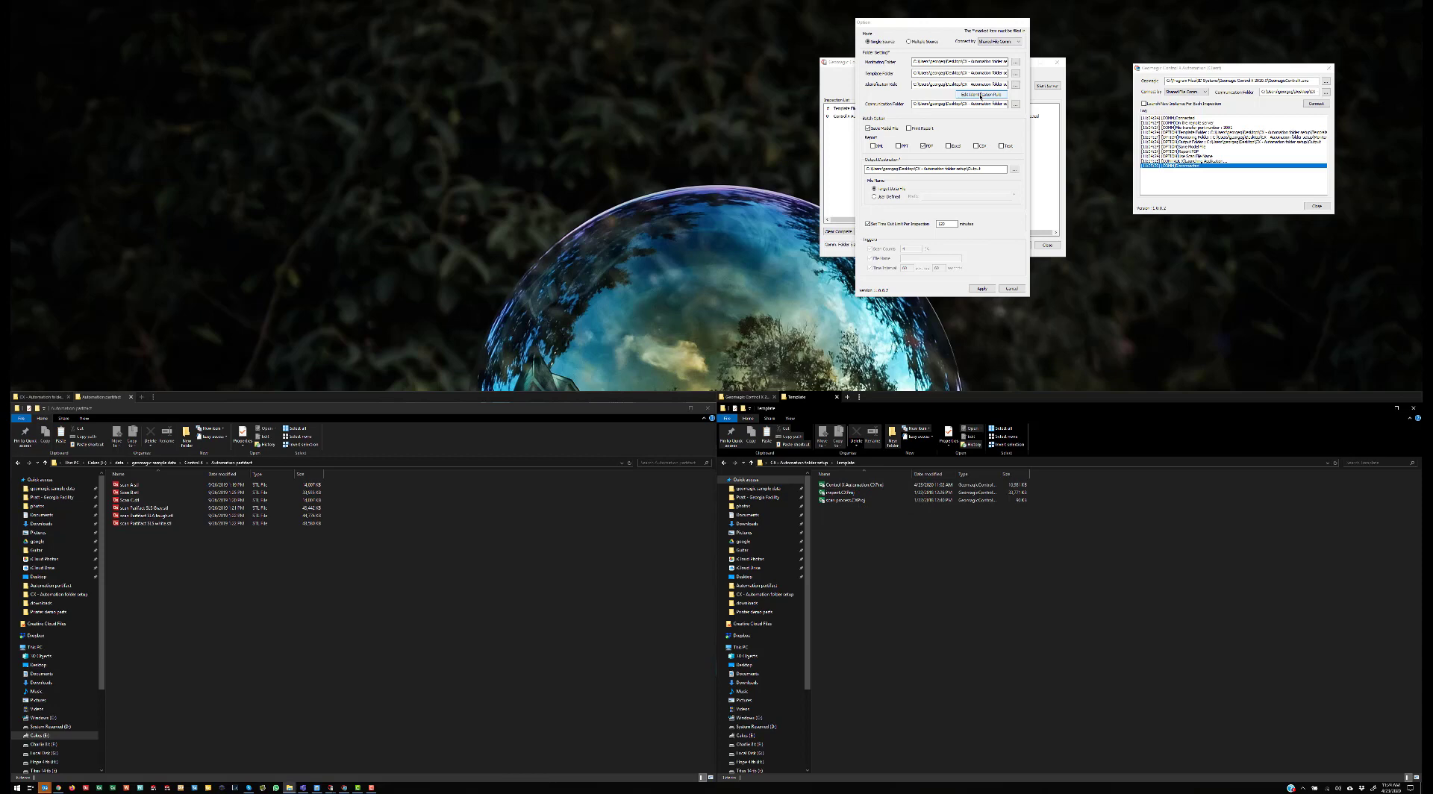
left_click(981, 96)
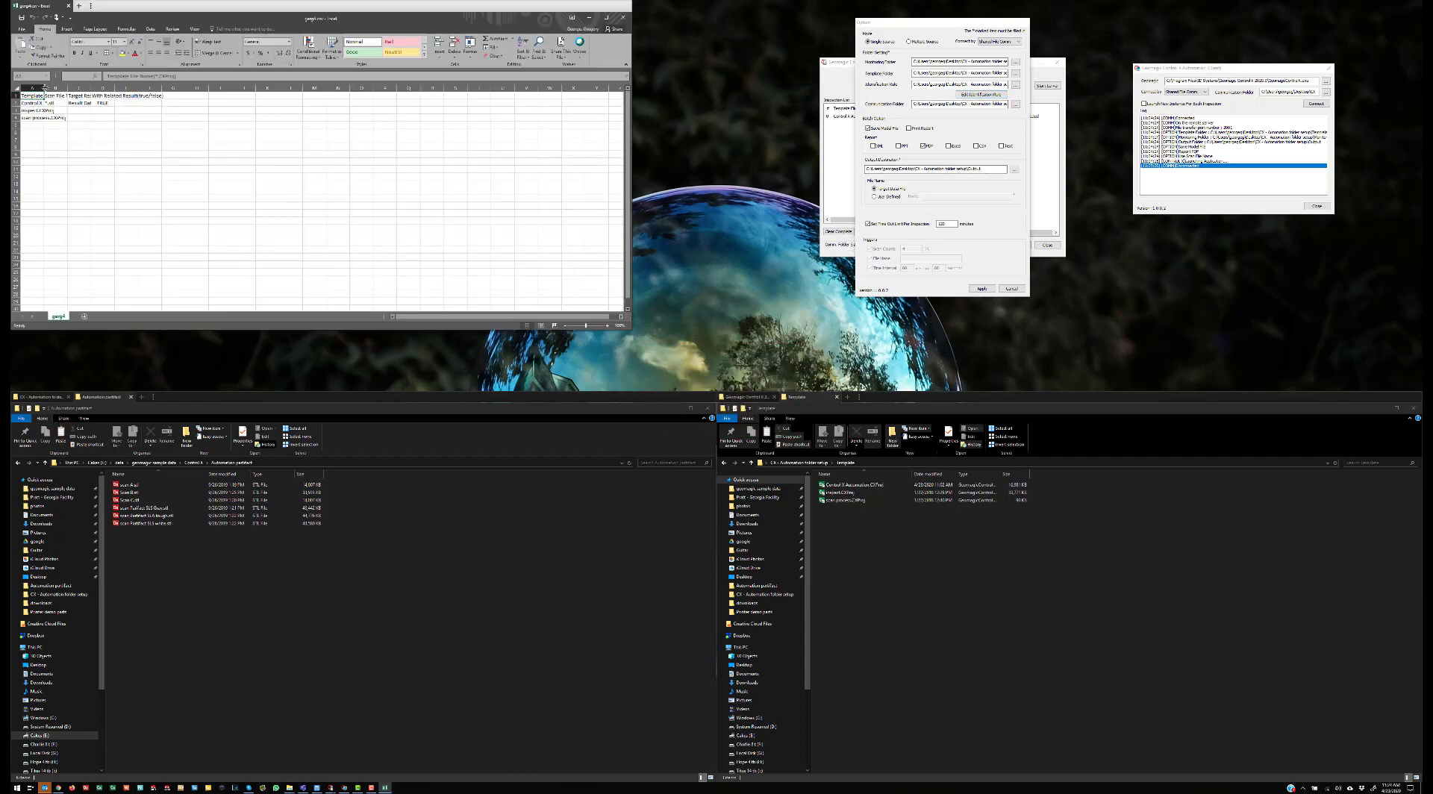
Step: Autofit columns A through D of the identification rule sheet
double_click(42, 86)
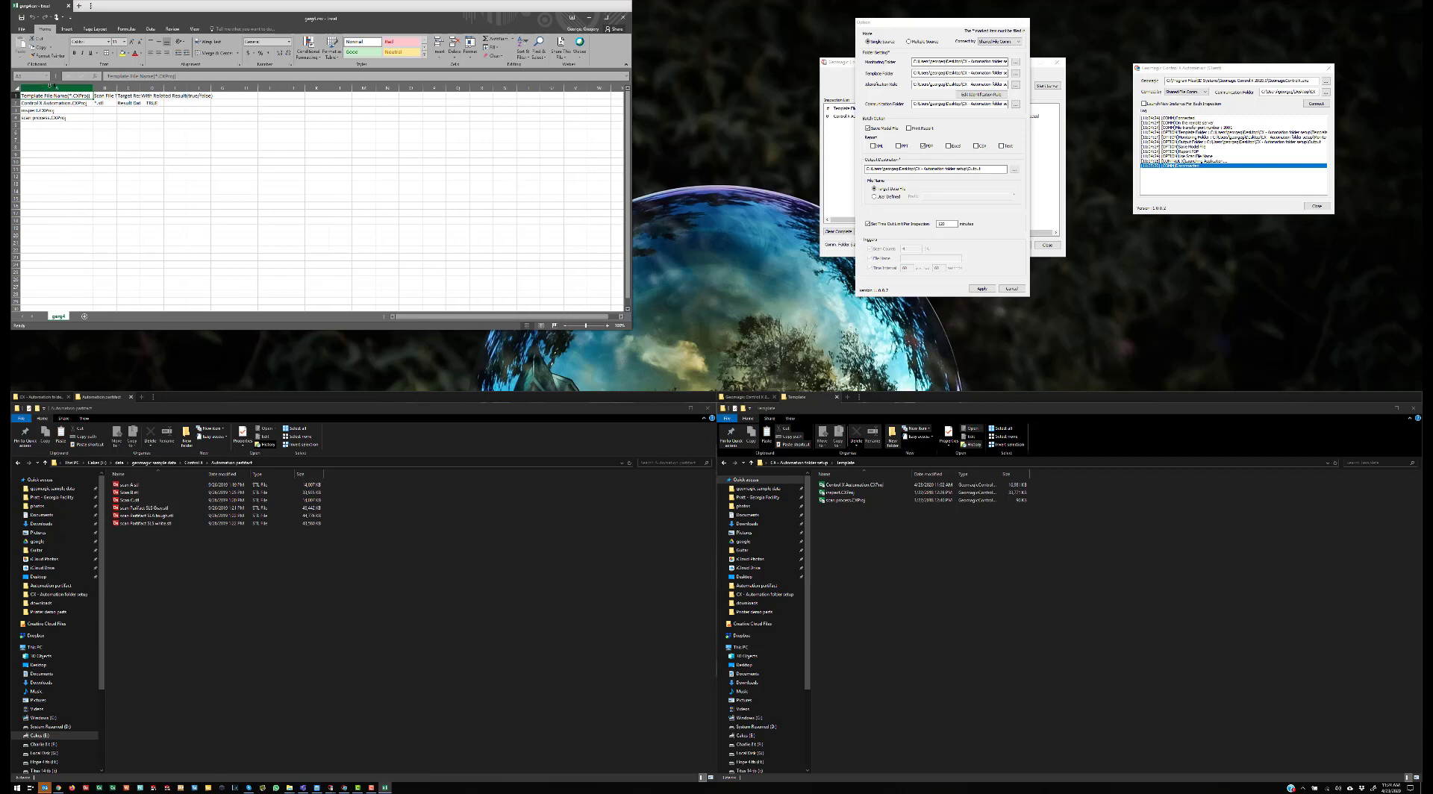
double_click(117, 88)
double_click(202, 88)
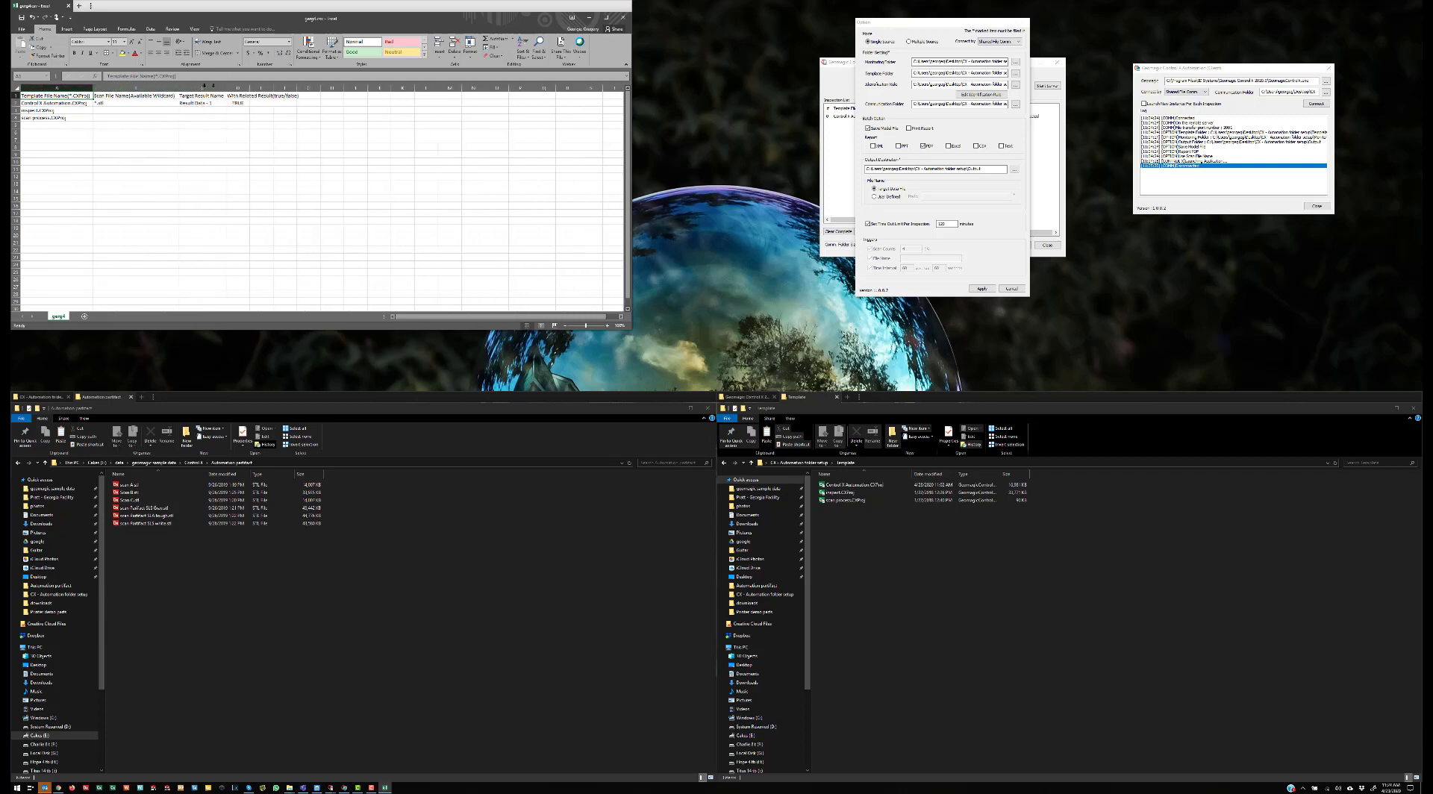
double_click(263, 88)
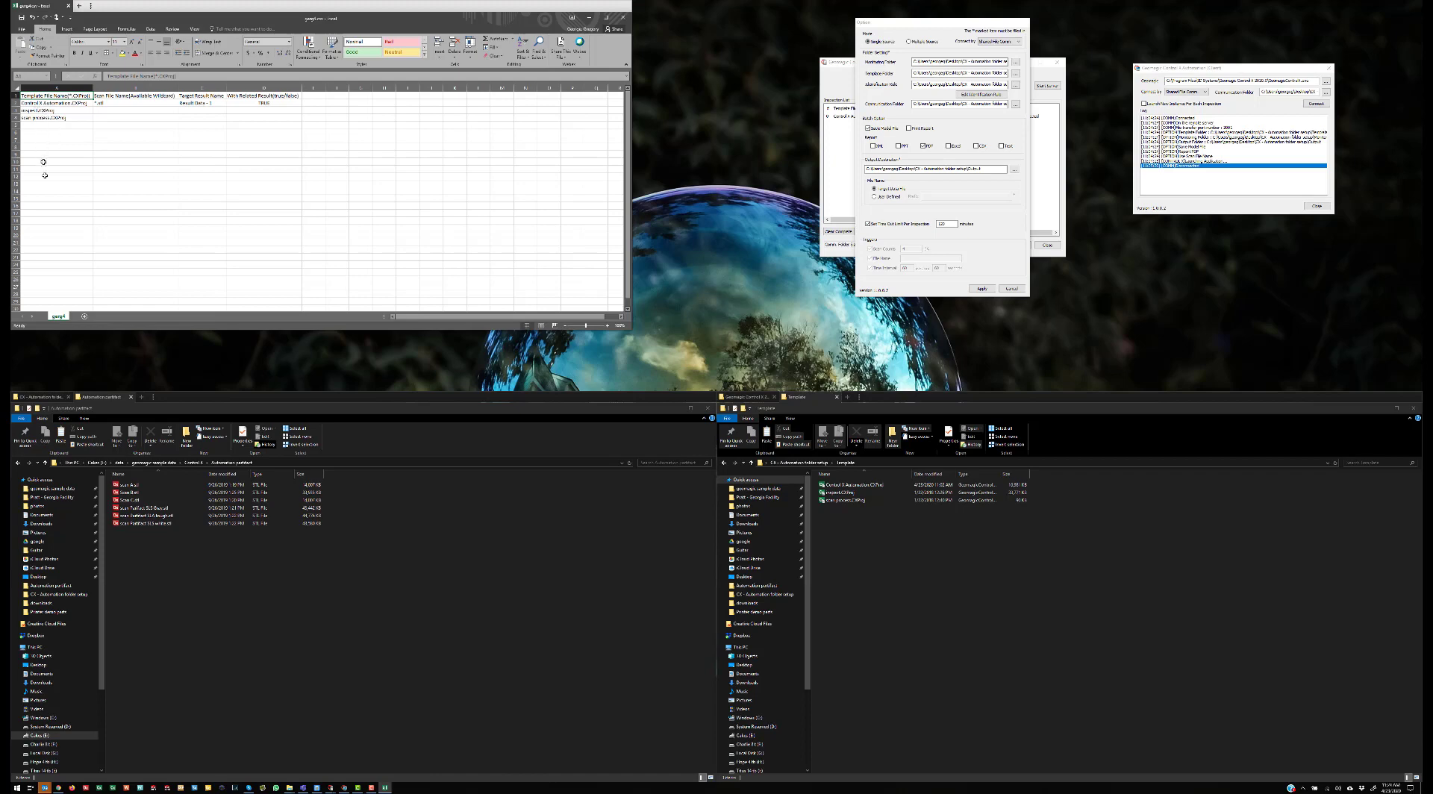
Step: Review the template name, *.stl wildcard, result name and related-result cells in row 2, then close Excel
left_click(39, 103)
left_click(112, 102)
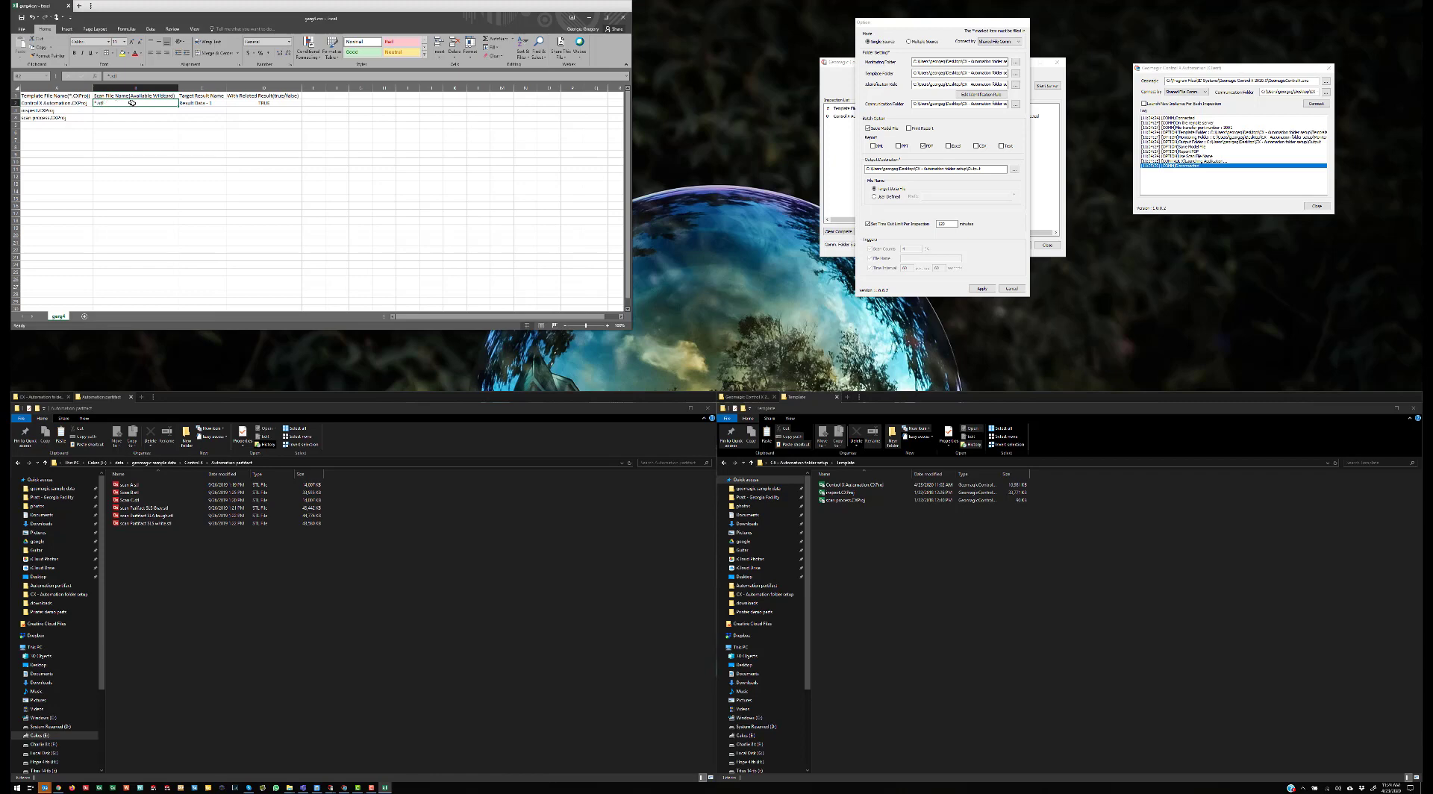
left_click(50, 102)
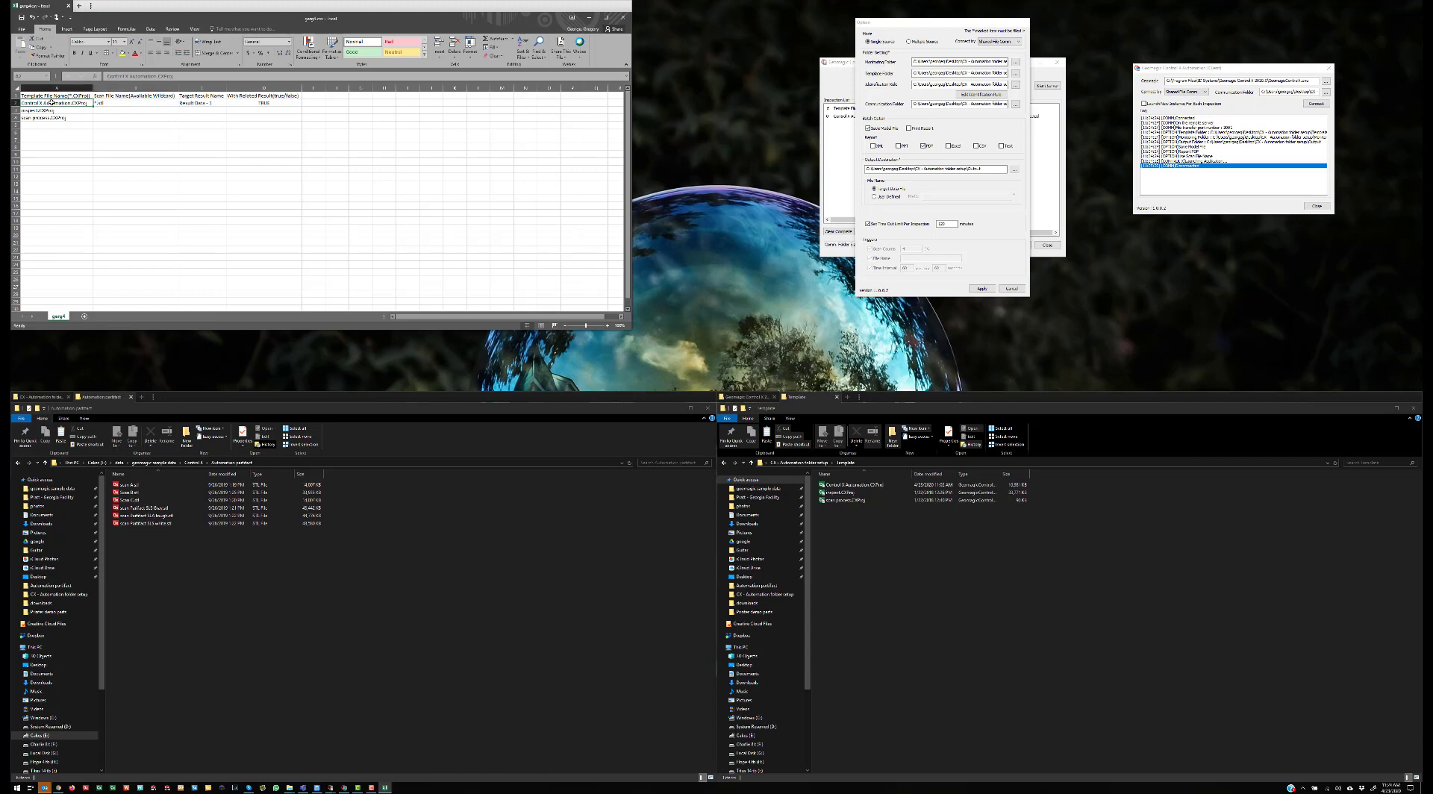
left_click(122, 103)
left_click(194, 104)
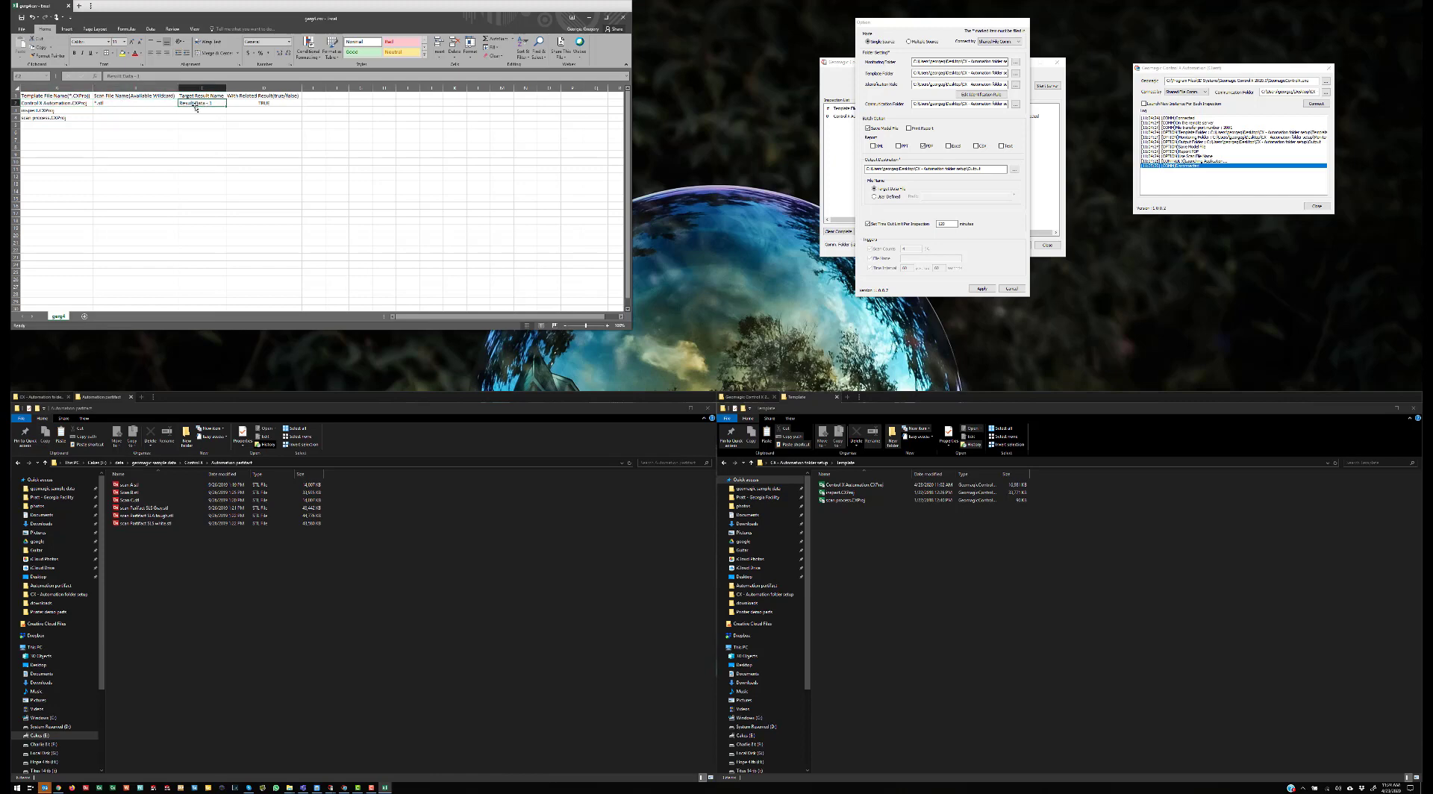
left_click(246, 102)
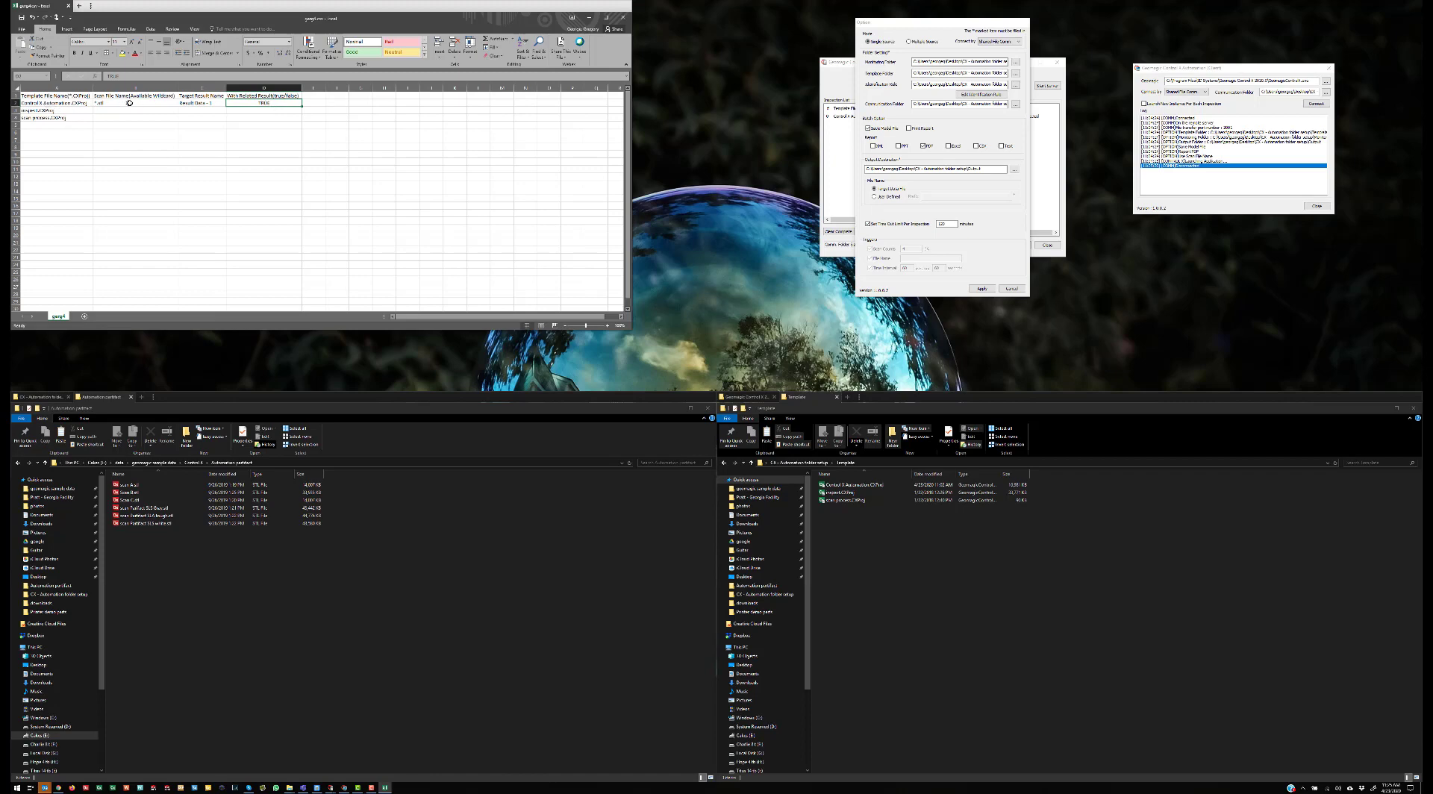
key("Left")
key("Left")
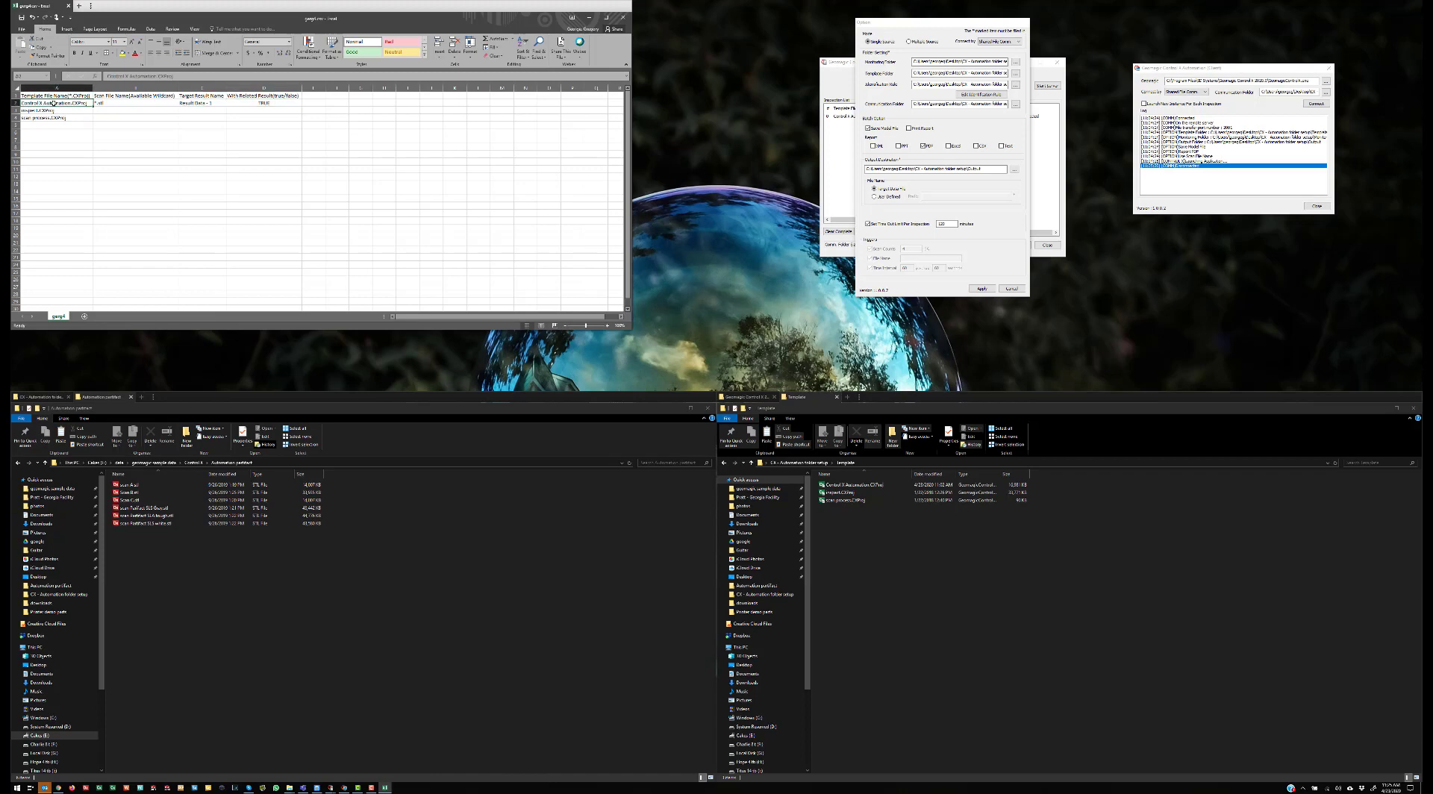
left_click(48, 103)
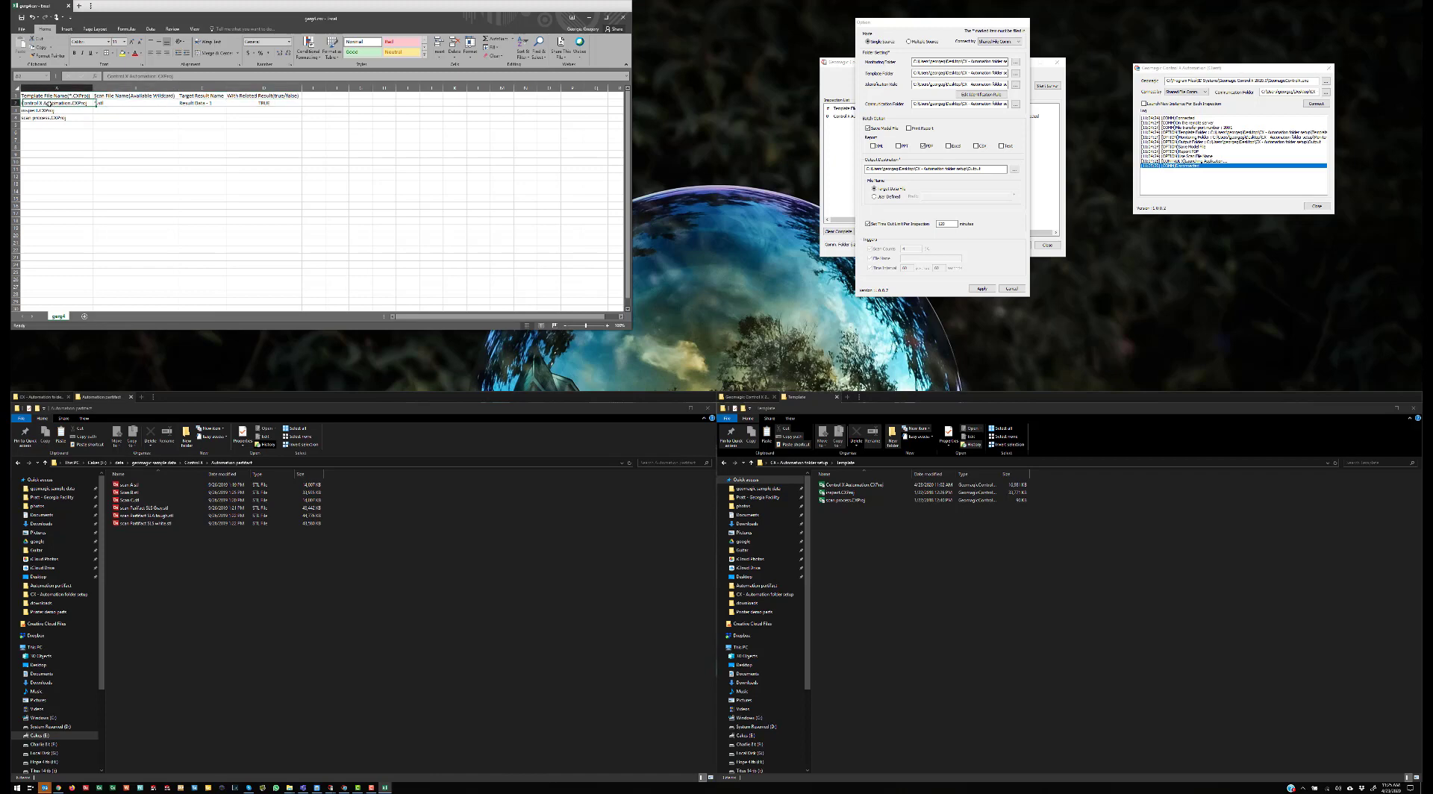
left_click(114, 103)
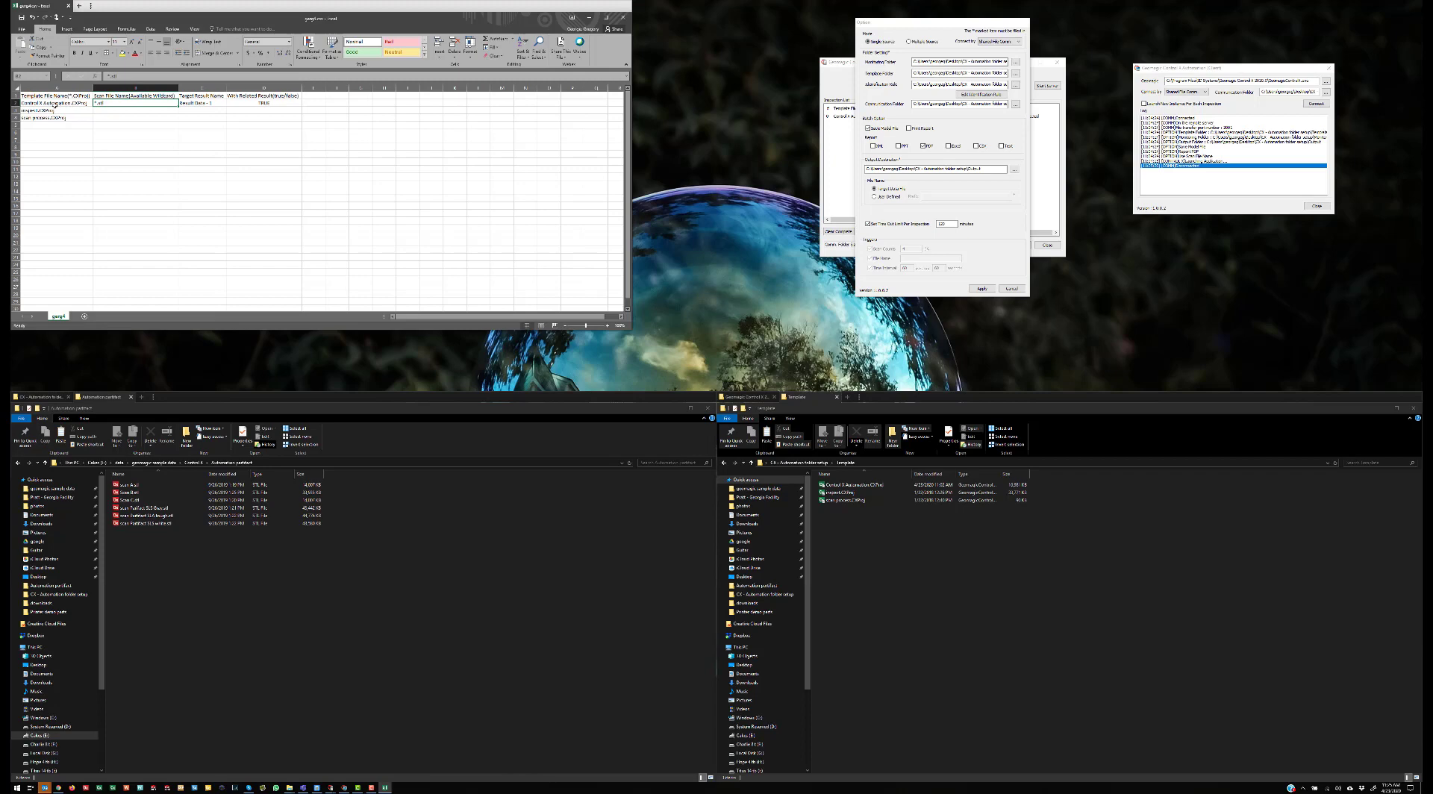
left_click(43, 103)
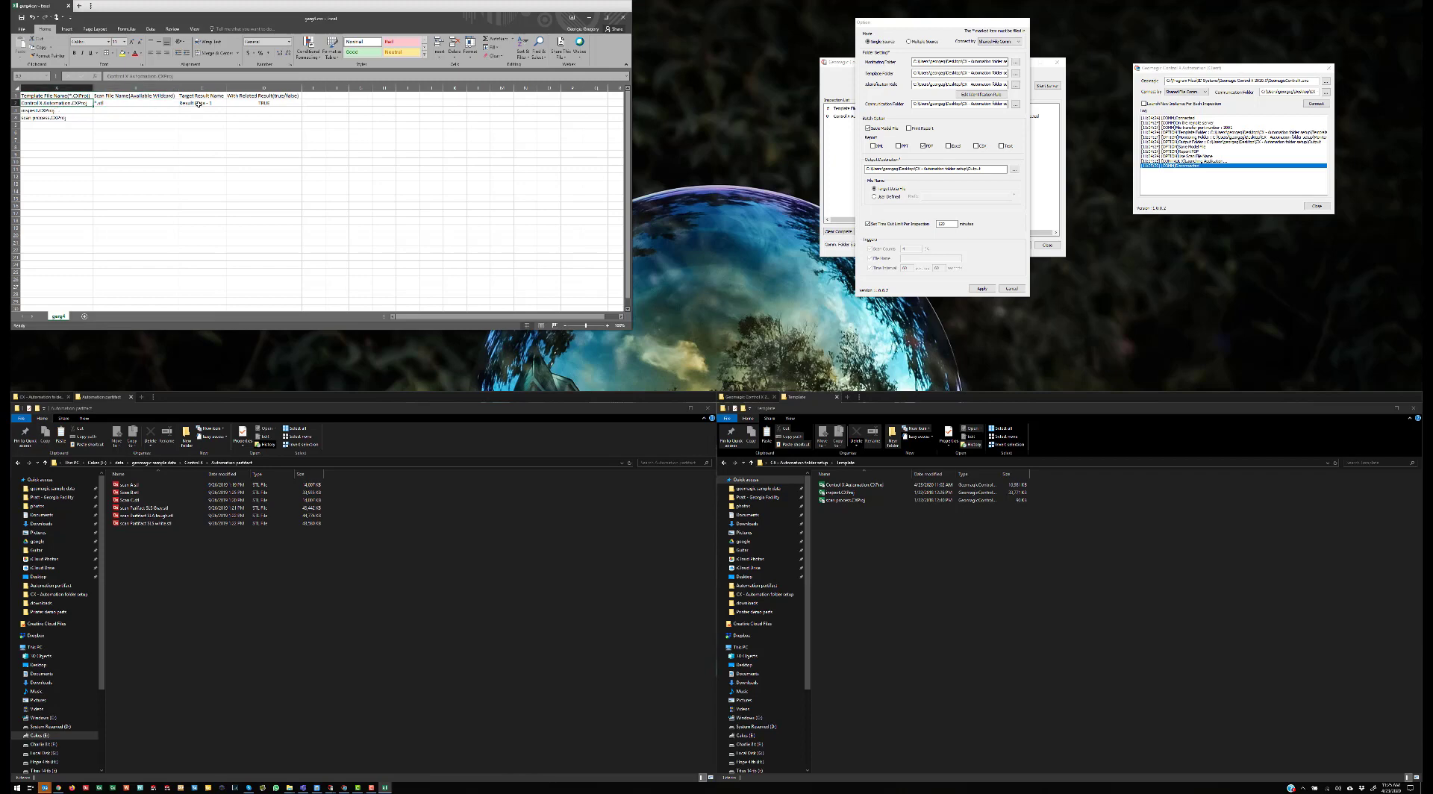
left_click(626, 19)
left_click(716, 403)
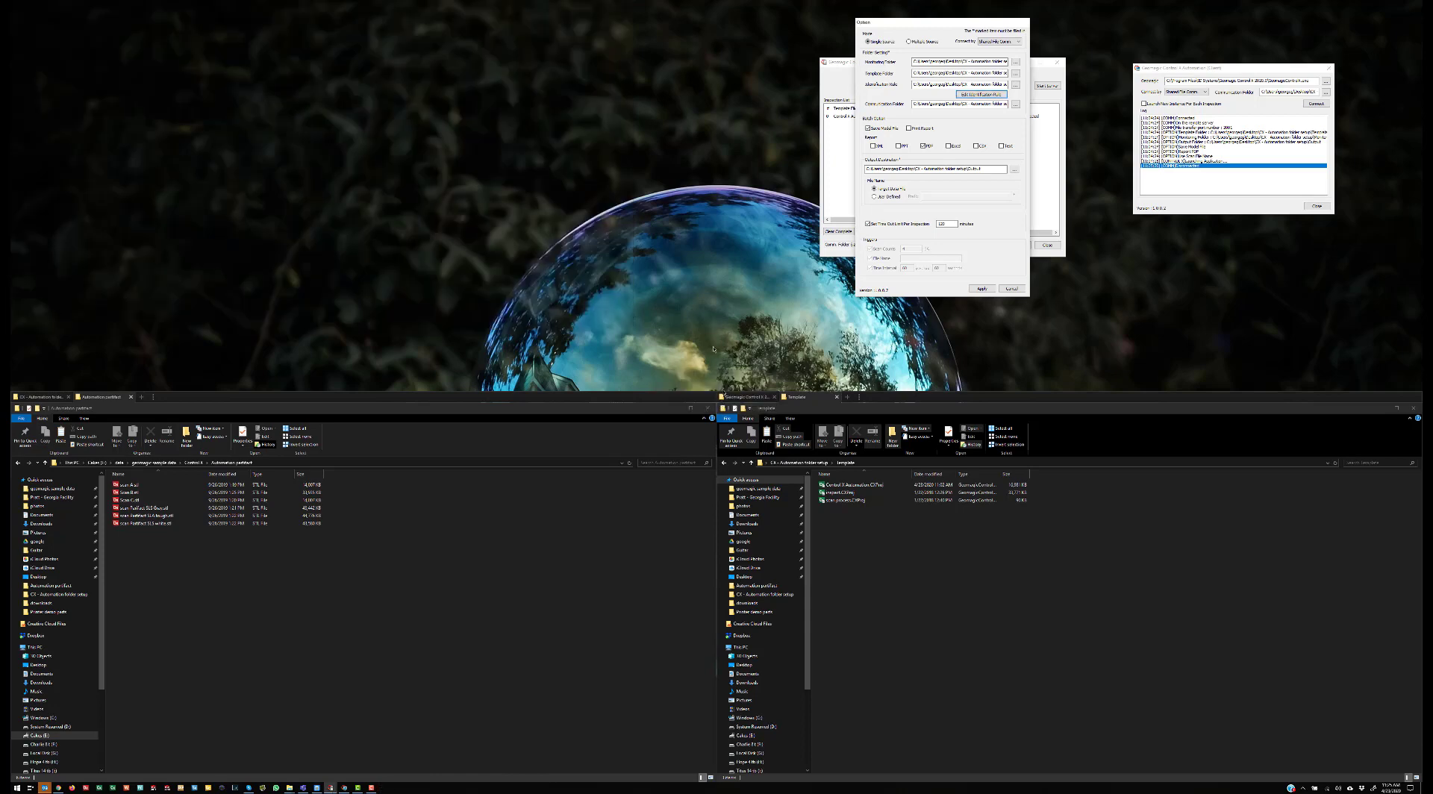
Step: Confirm the Automation Server options with OK, then select scan A.stl among the sample scans
left_click(1012, 288)
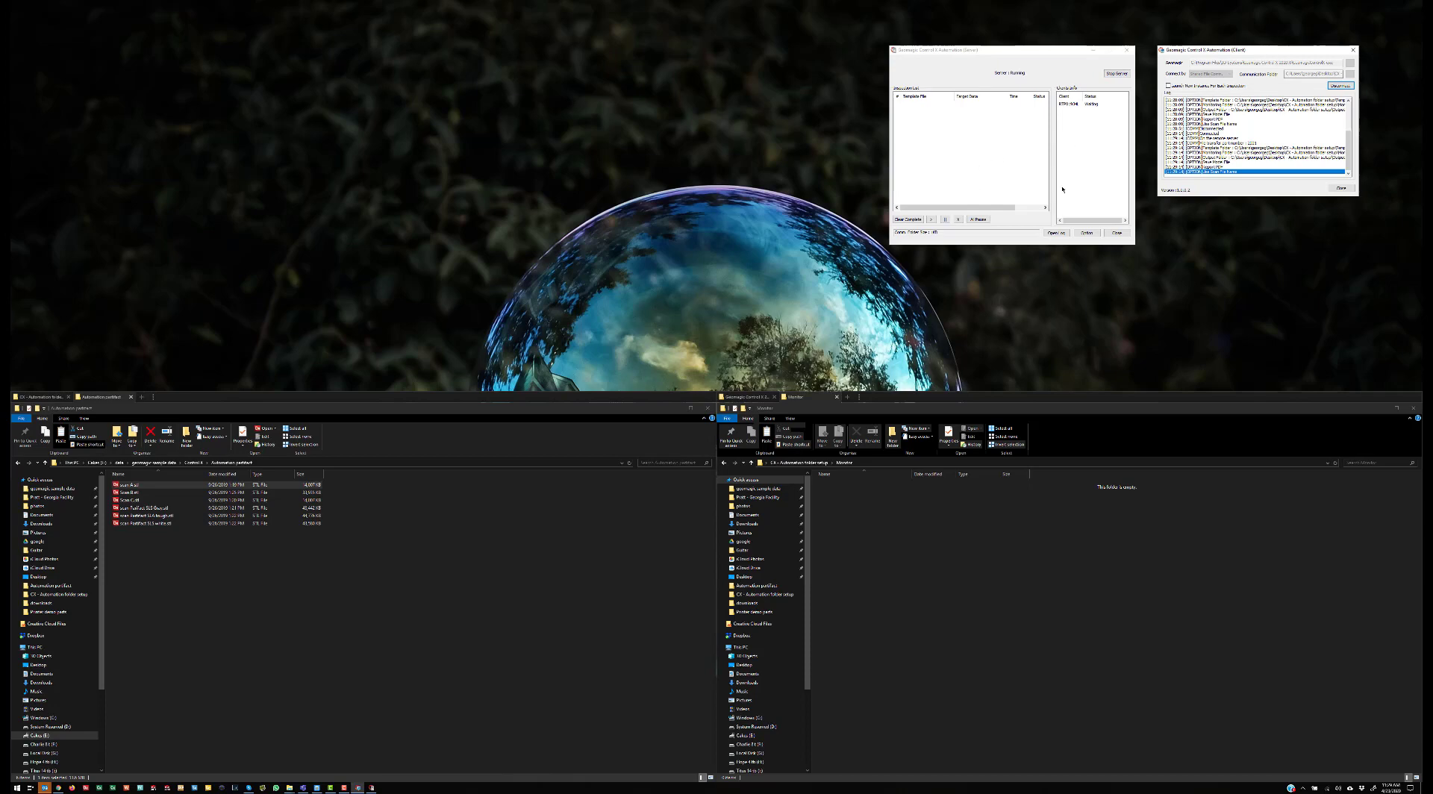
left_click(988, 548)
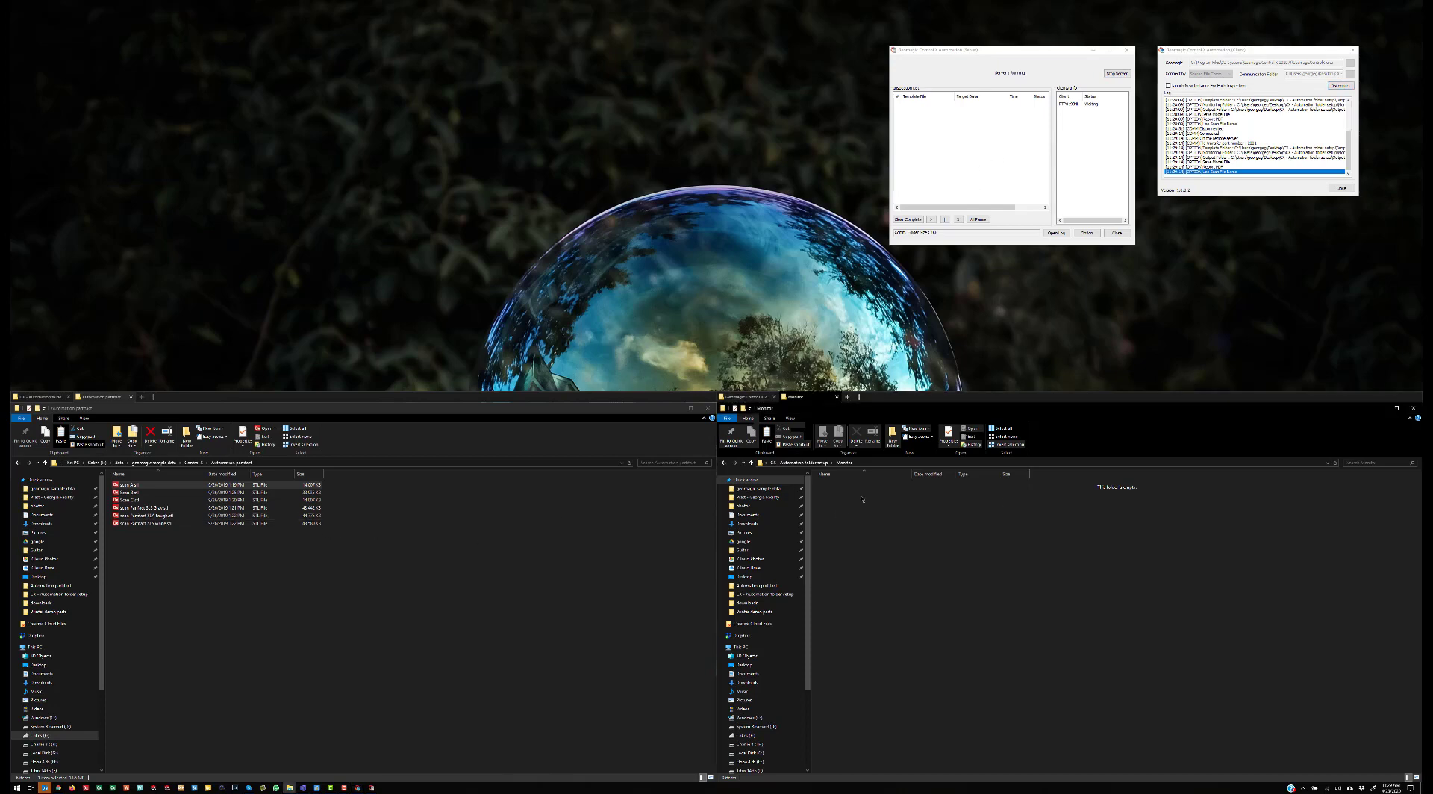
left_click(179, 485)
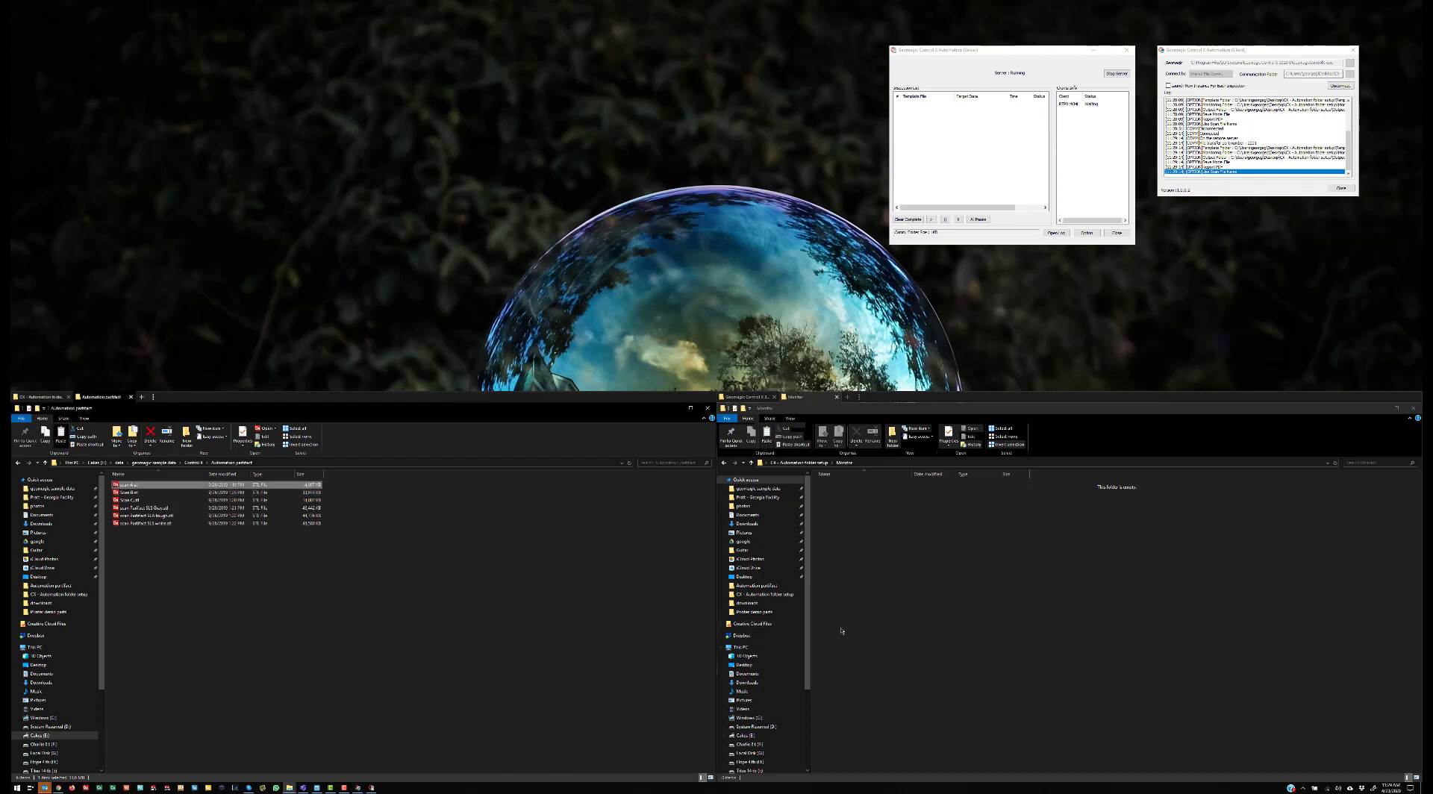
Step: Paste scan A.stl into the Monitor folder with Ctrl+V
left_click(922, 629)
key("ctrl+v")
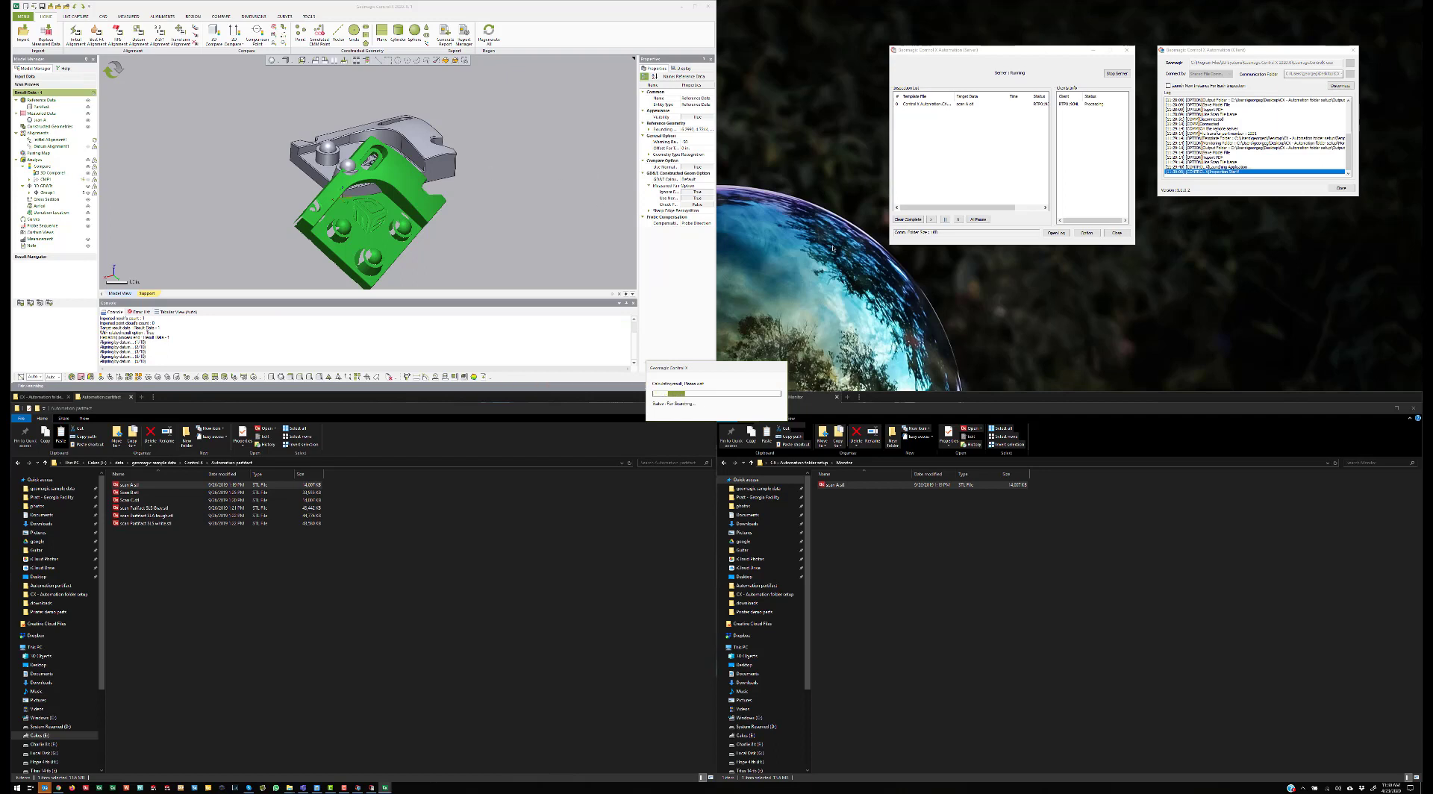
Step: Open the empty Output folder in a second Explorer tab beside the Monitor folder
left_click(881, 401)
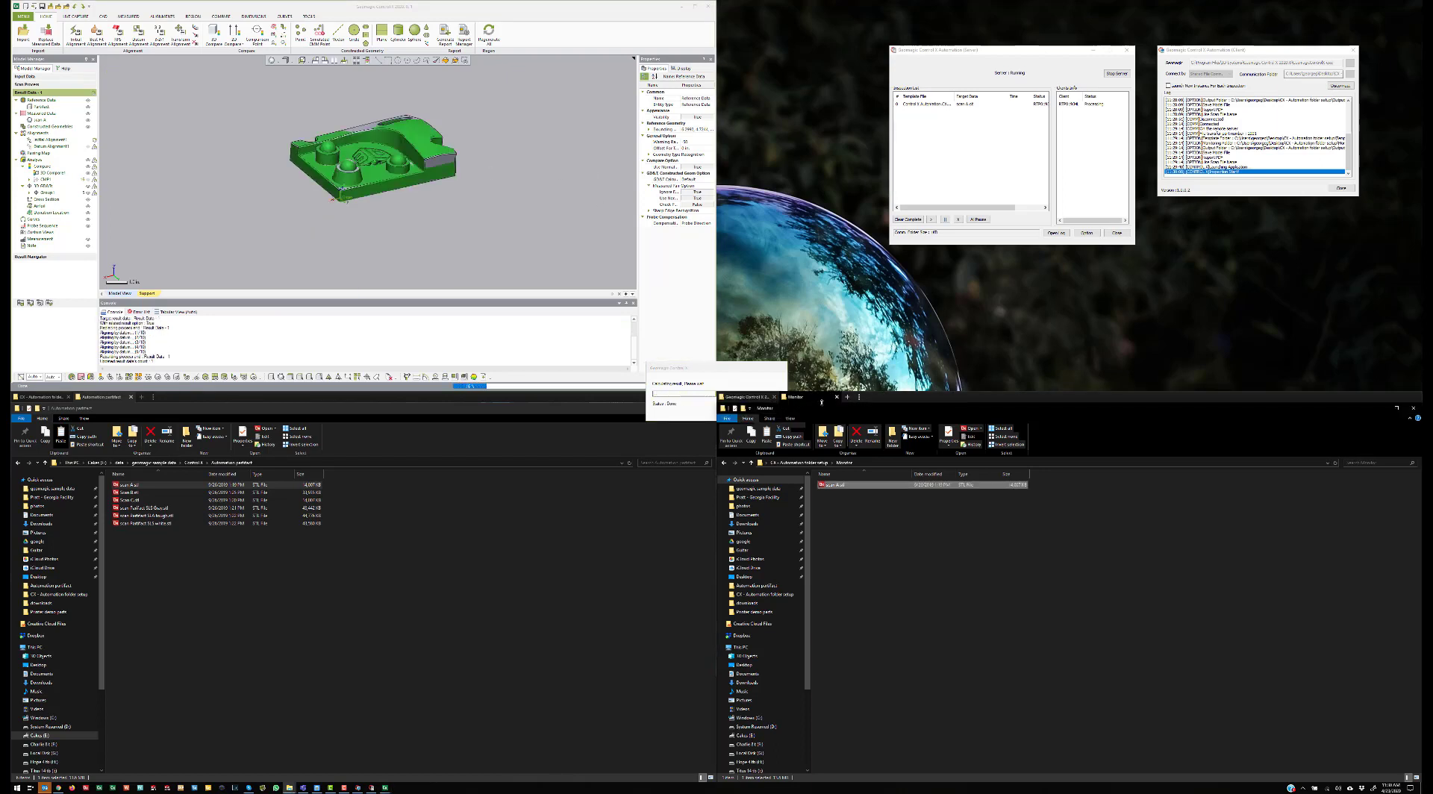
left_click(847, 397)
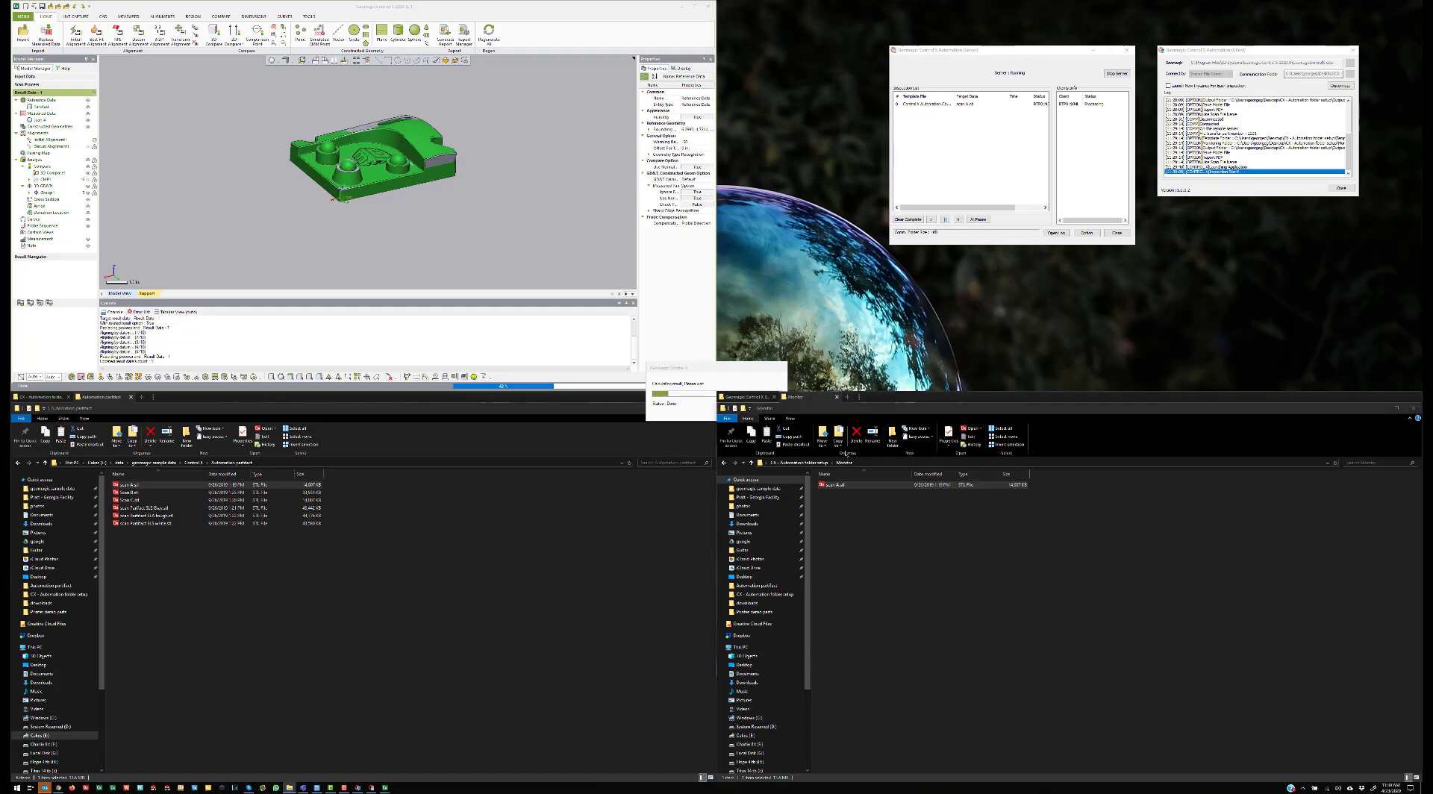
left_click(823, 463)
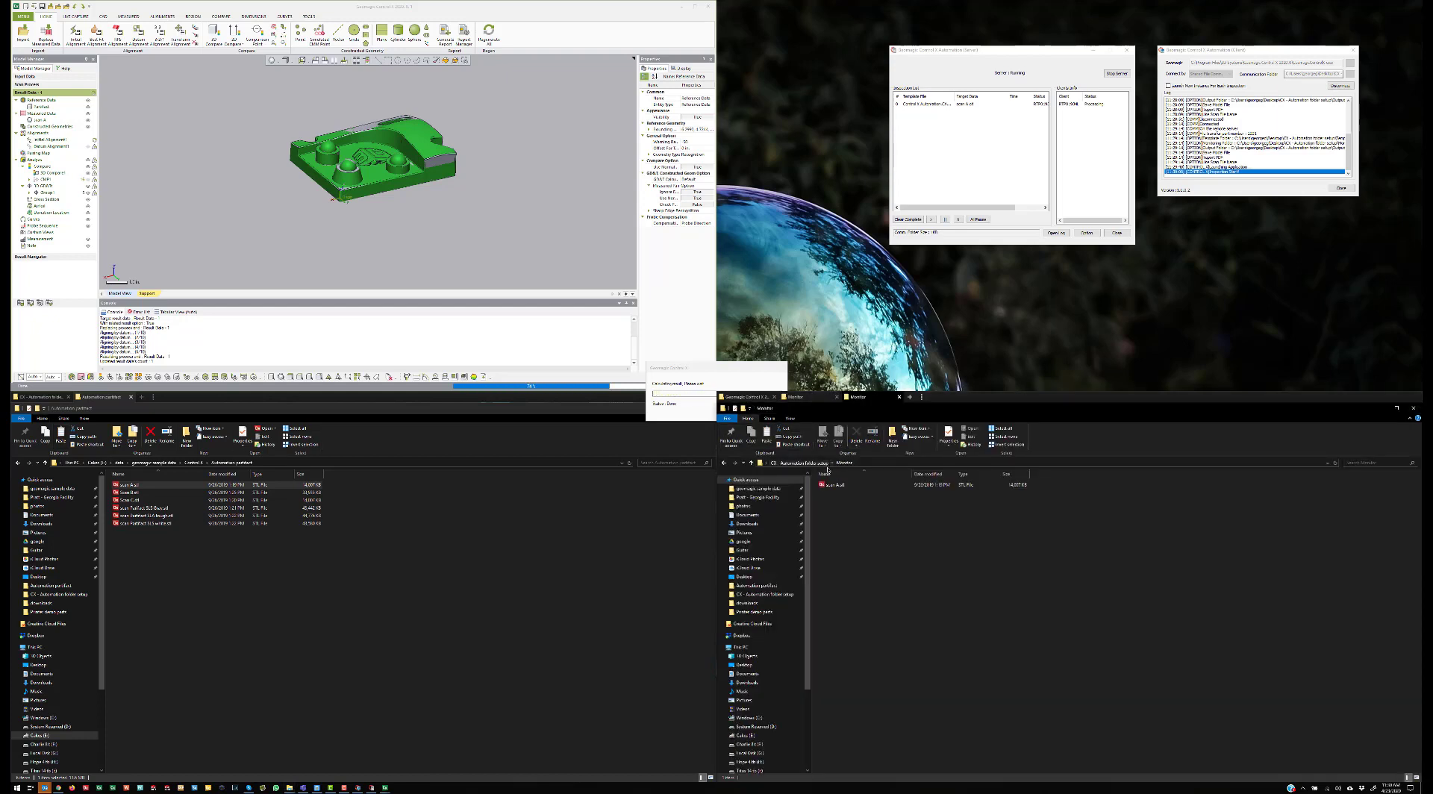
double_click(872, 509)
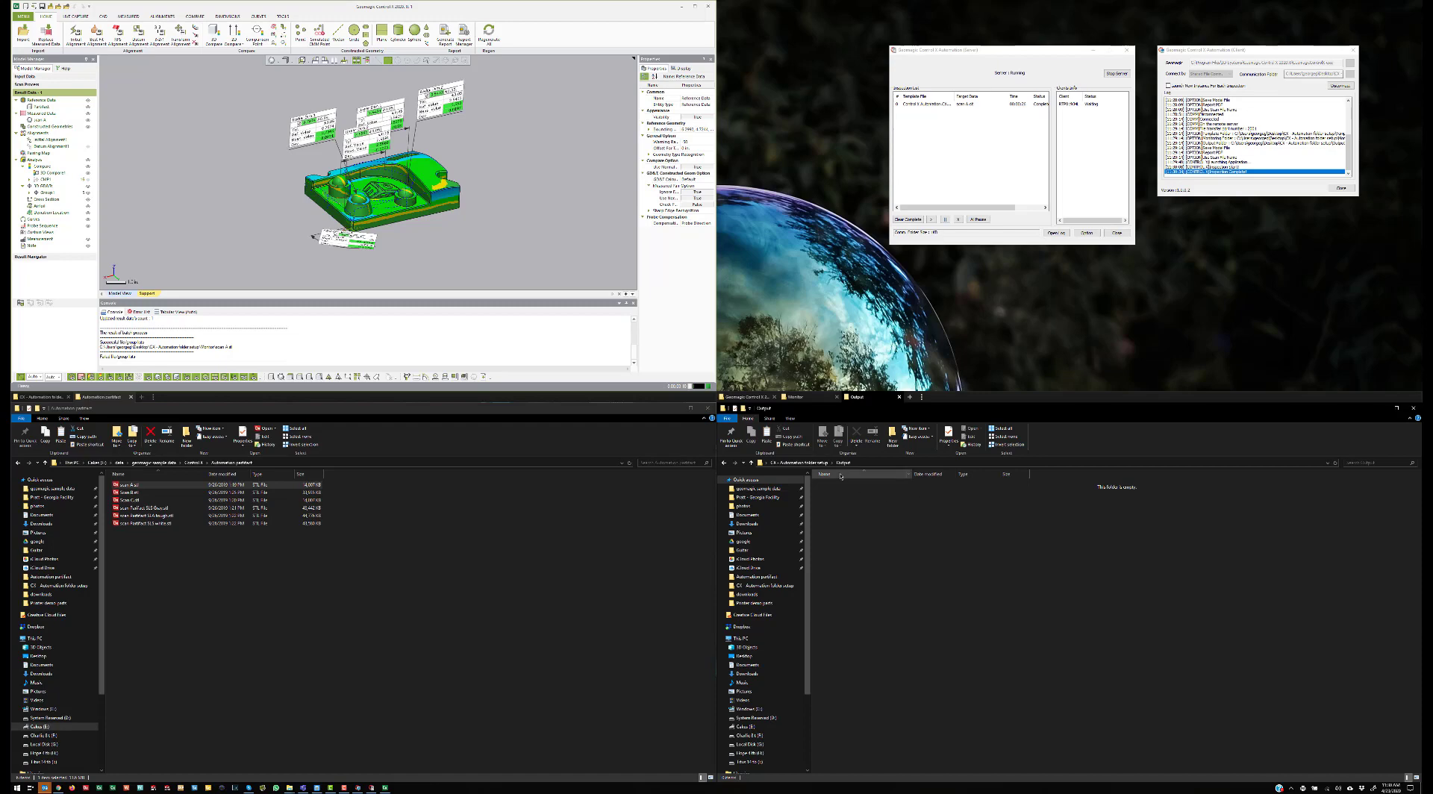
Step: Copy Scan B.stl from the sample scans into the Monitor folder
left_click(815, 400)
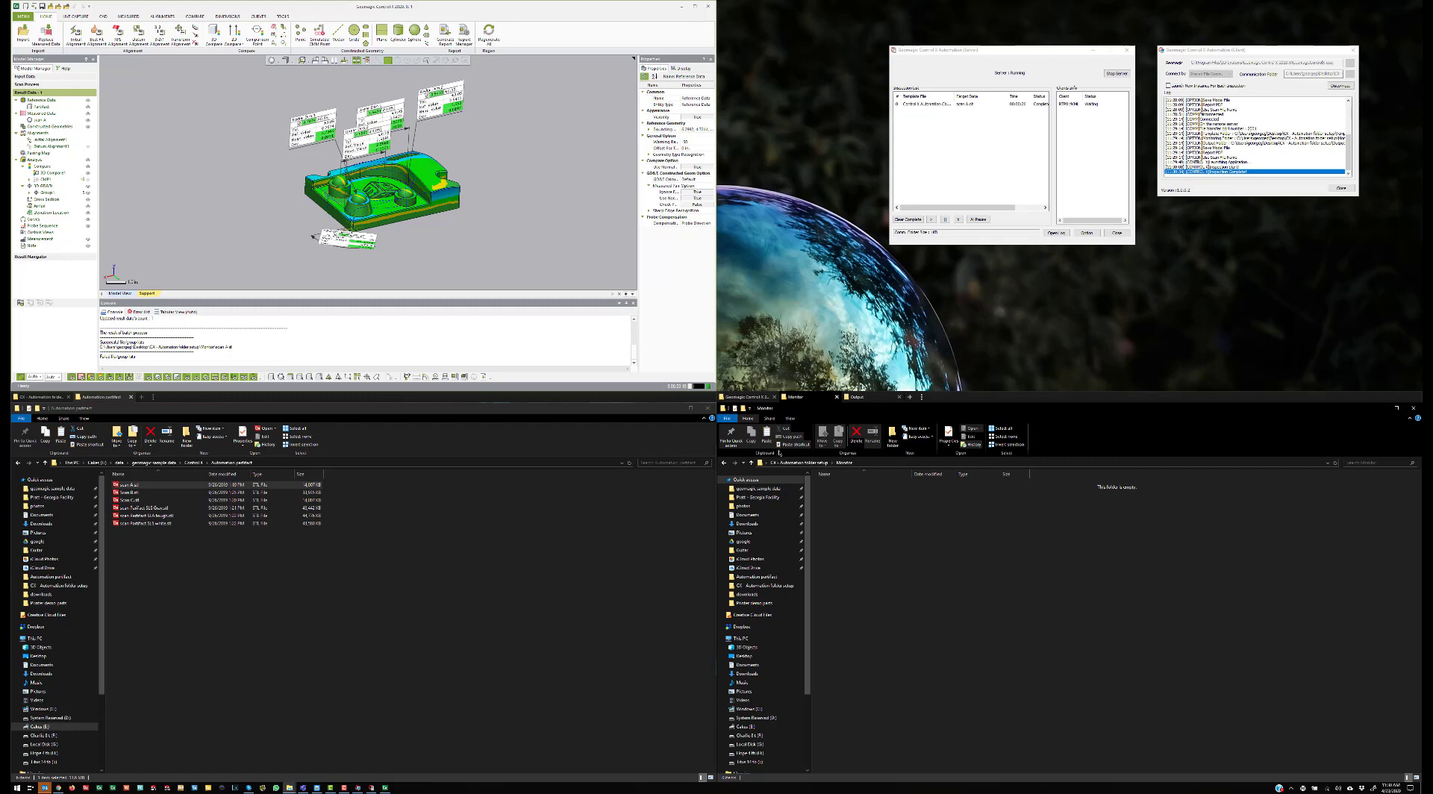
left_click(125, 494)
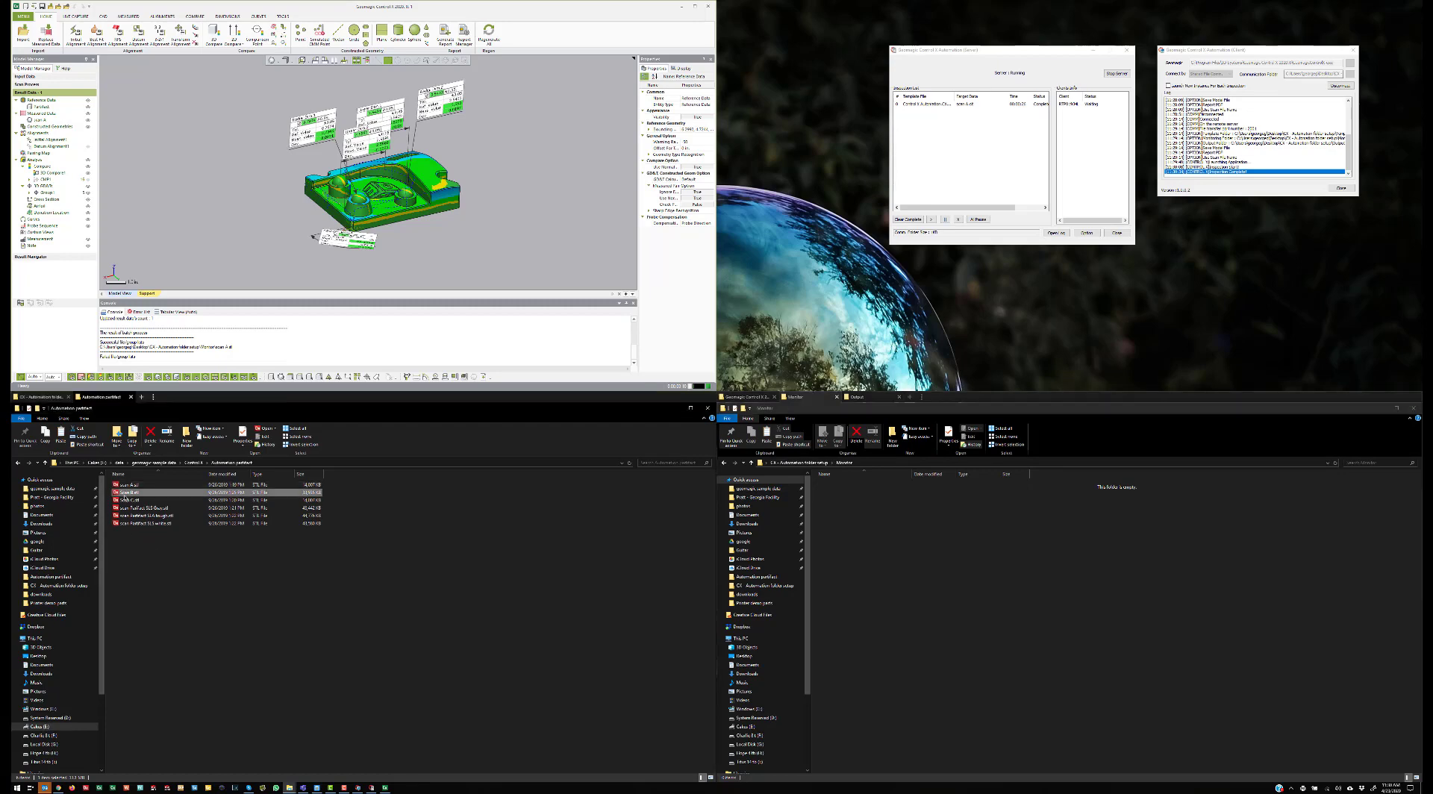
key("ctrl+c")
left_click(887, 587)
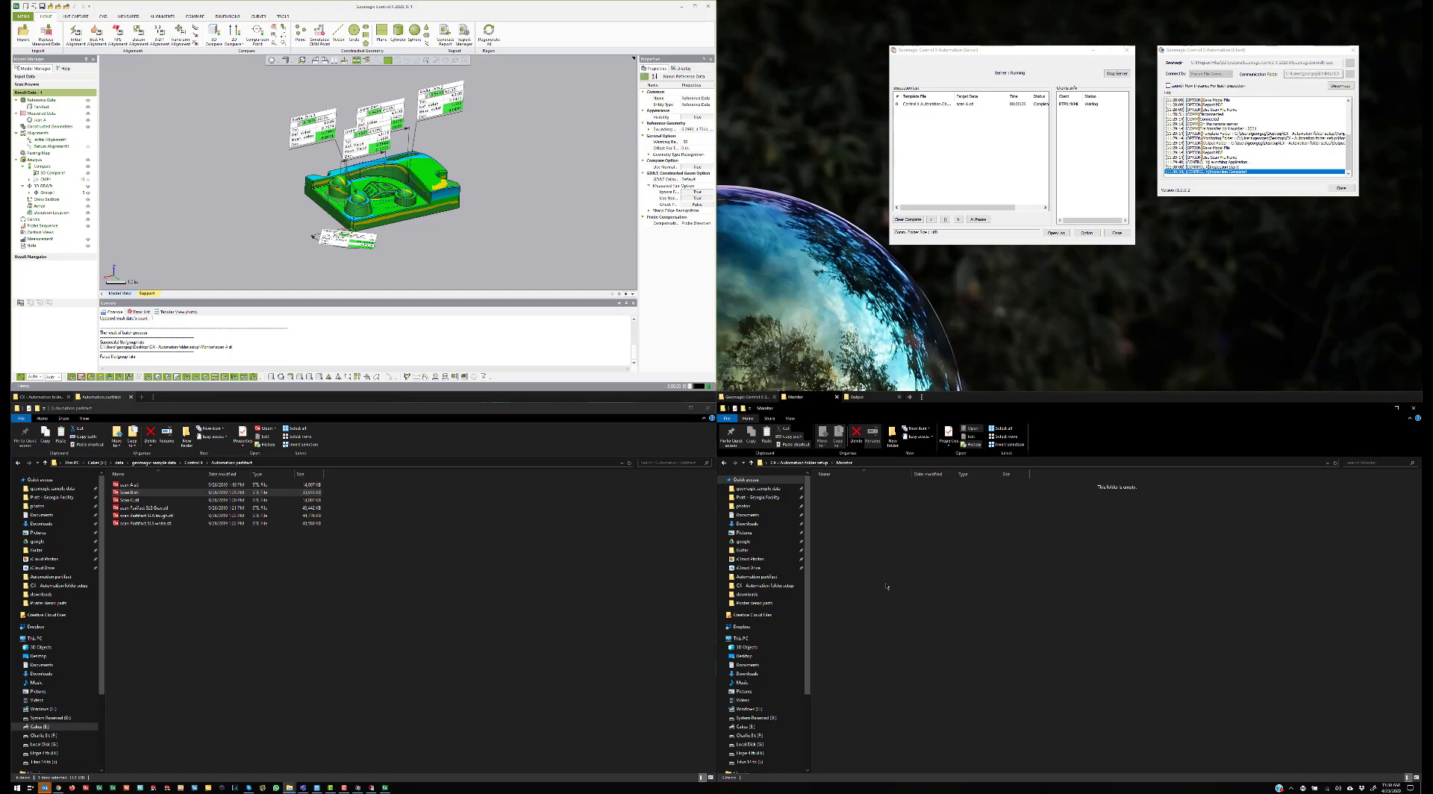
key("ctrl+v")
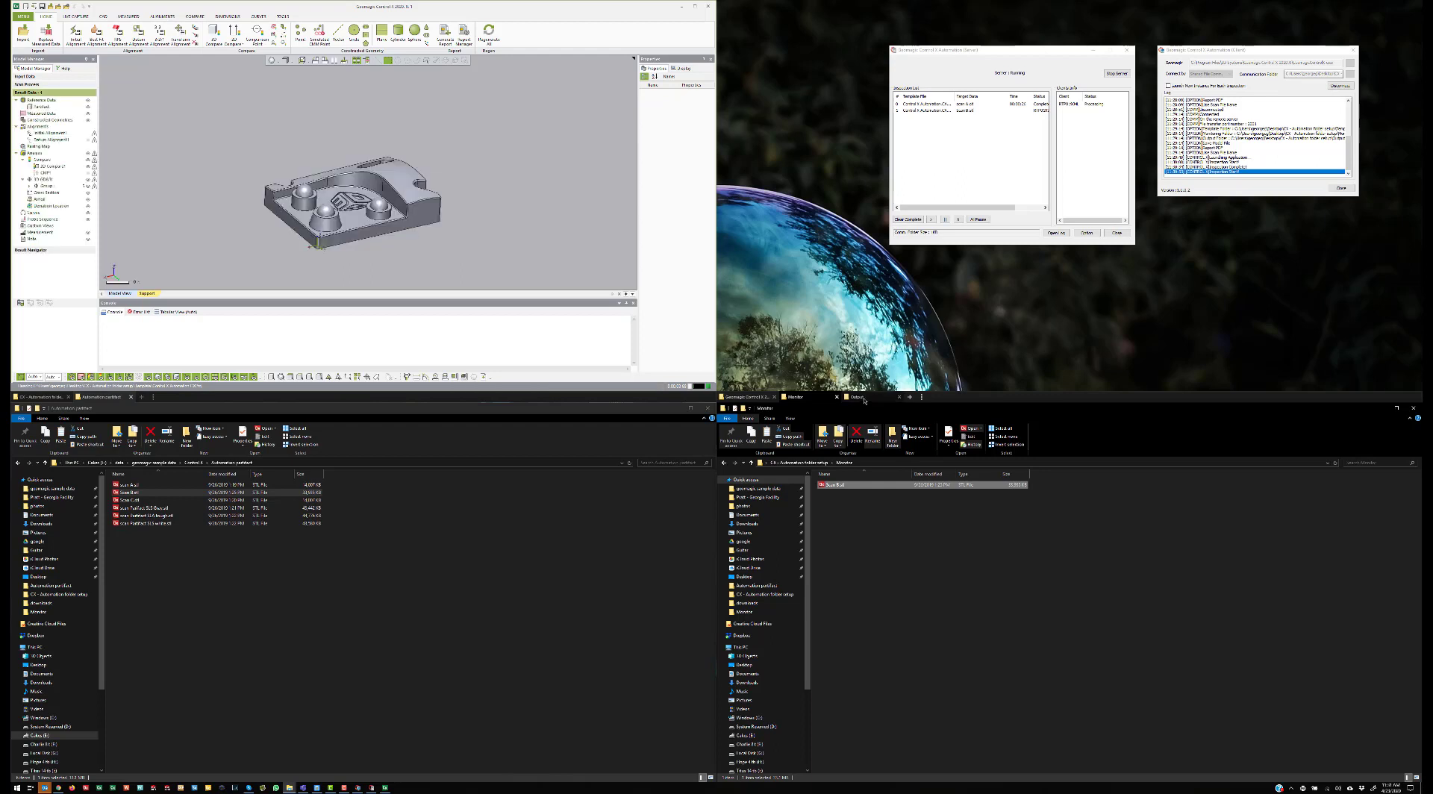
Step: Check scan A's saved report and project in Output, then return to the Monitor tab
left_click(864, 398)
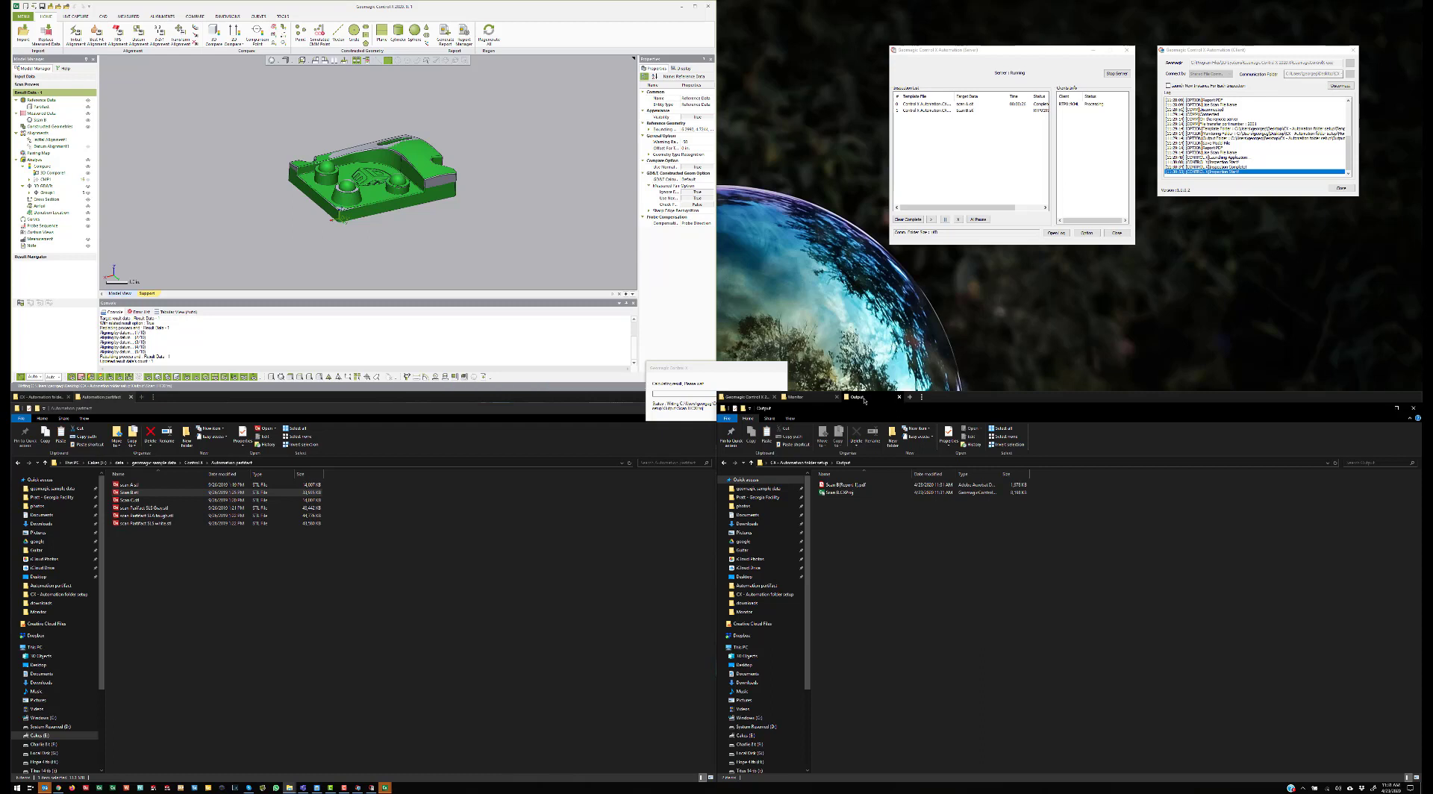
left_click(797, 398)
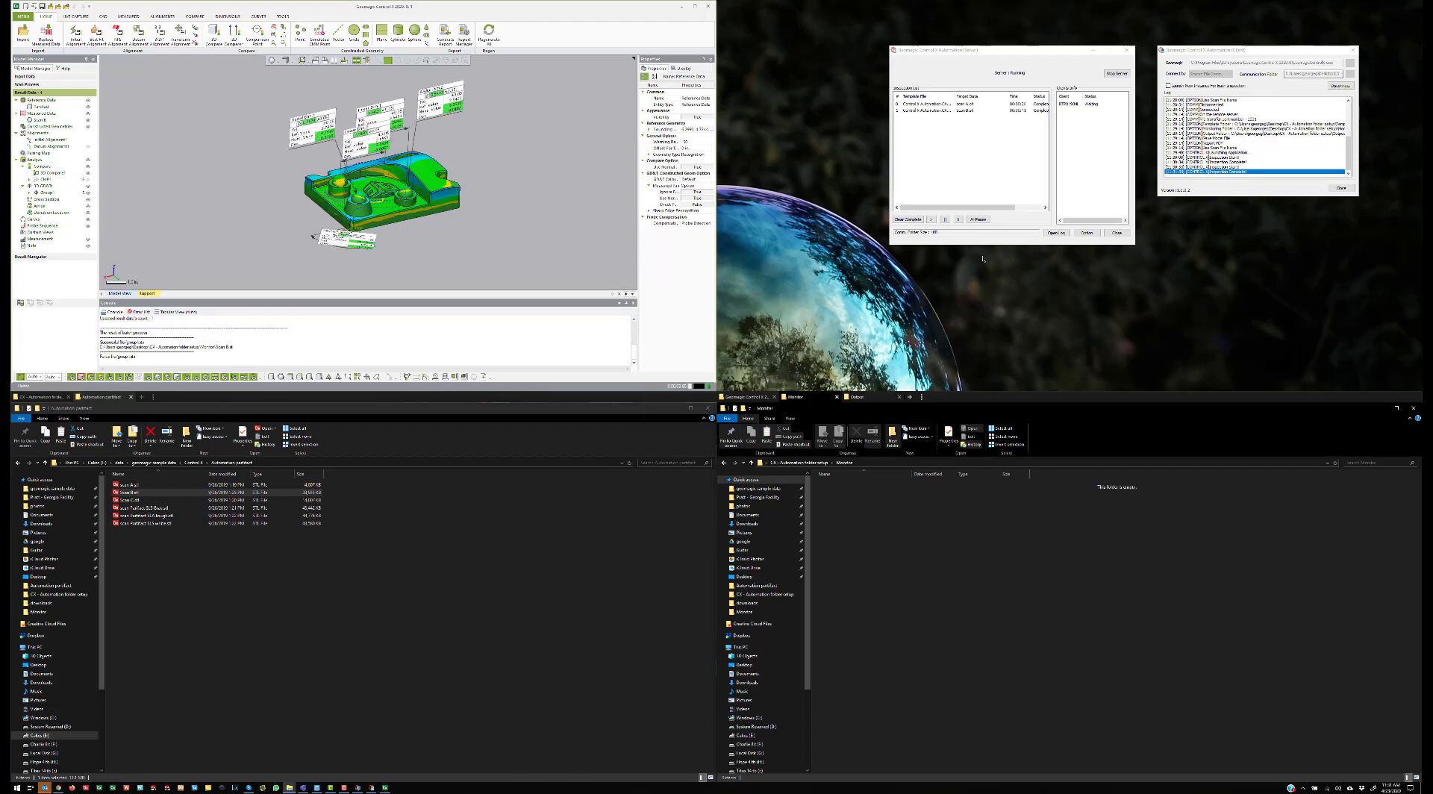